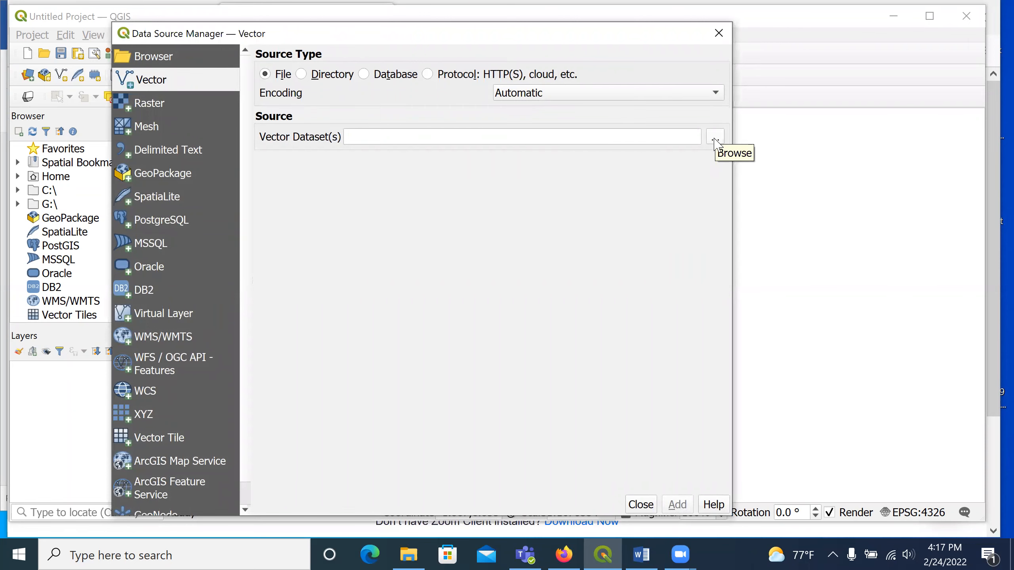
# Step: Choose cb_2017_us_county_500k.zip from Downloads > AggregatedData > Aggregated Data as the vector dataset source
pyautogui.click(715, 138)
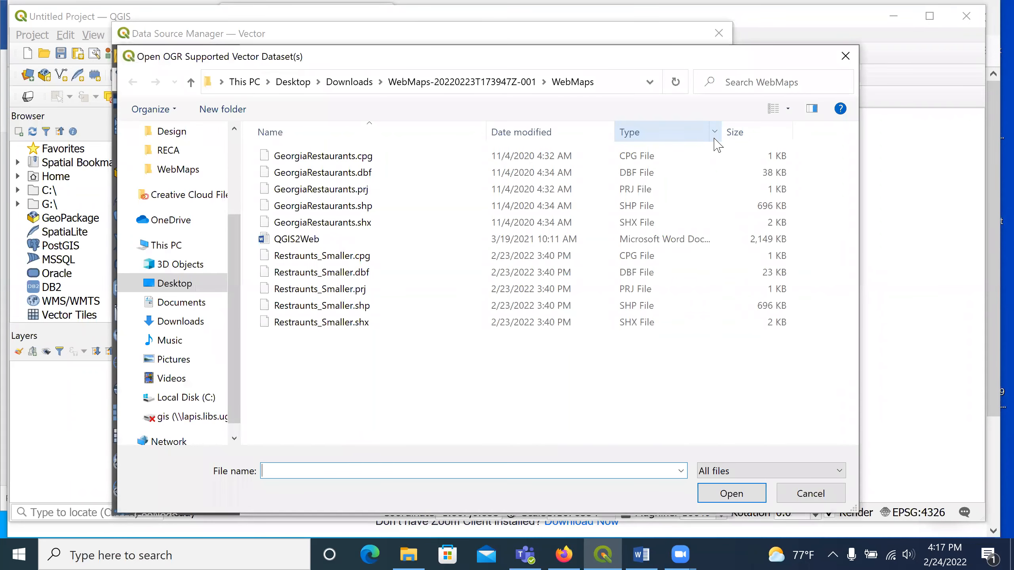
pyautogui.click(343, 90)
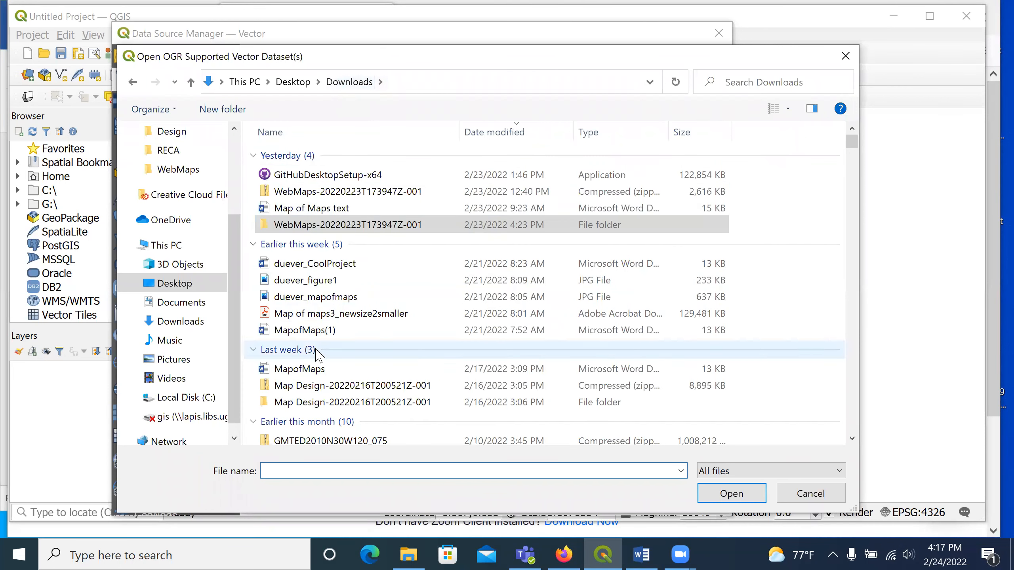
pyautogui.scroll(-3, 310, 375)
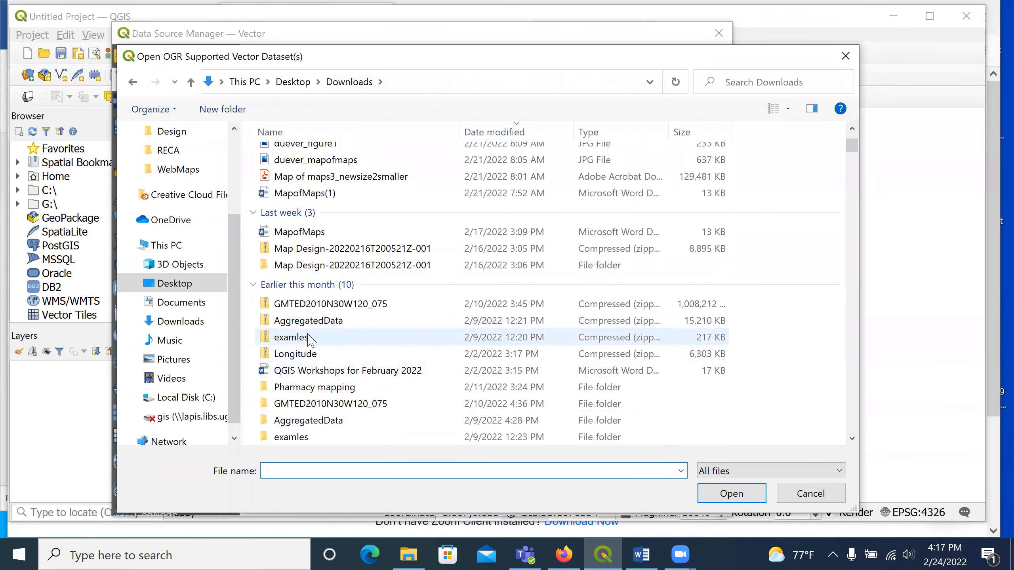
pyautogui.scroll(-1, 309, 399)
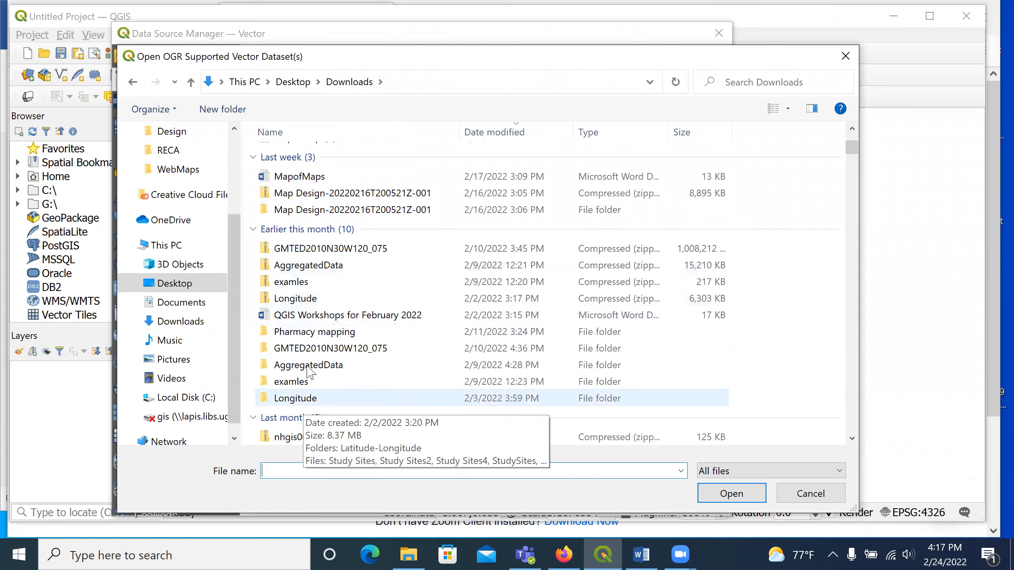
pyautogui.click(309, 369)
pyautogui.doubleClick(308, 366)
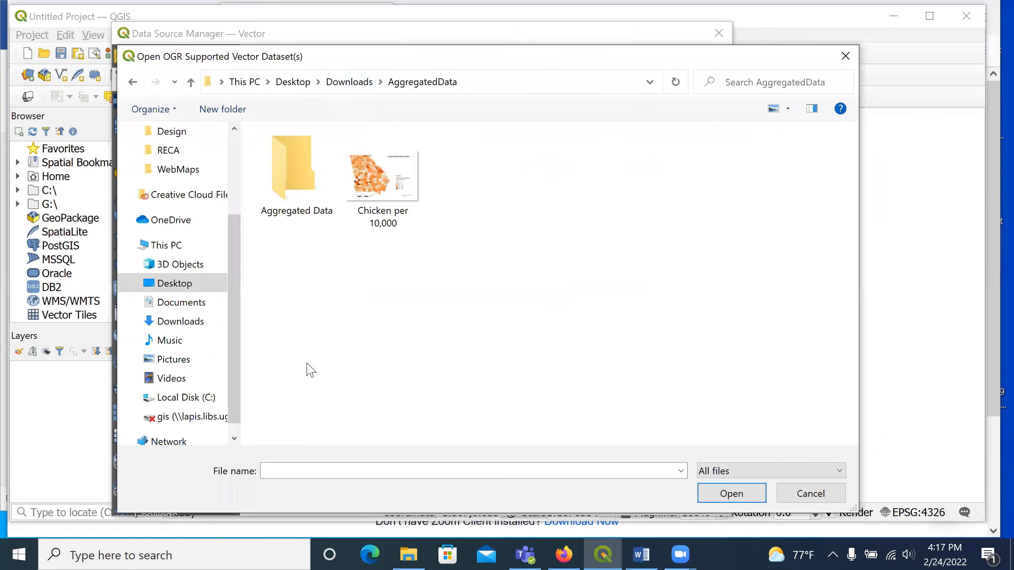
pyautogui.doubleClick(290, 195)
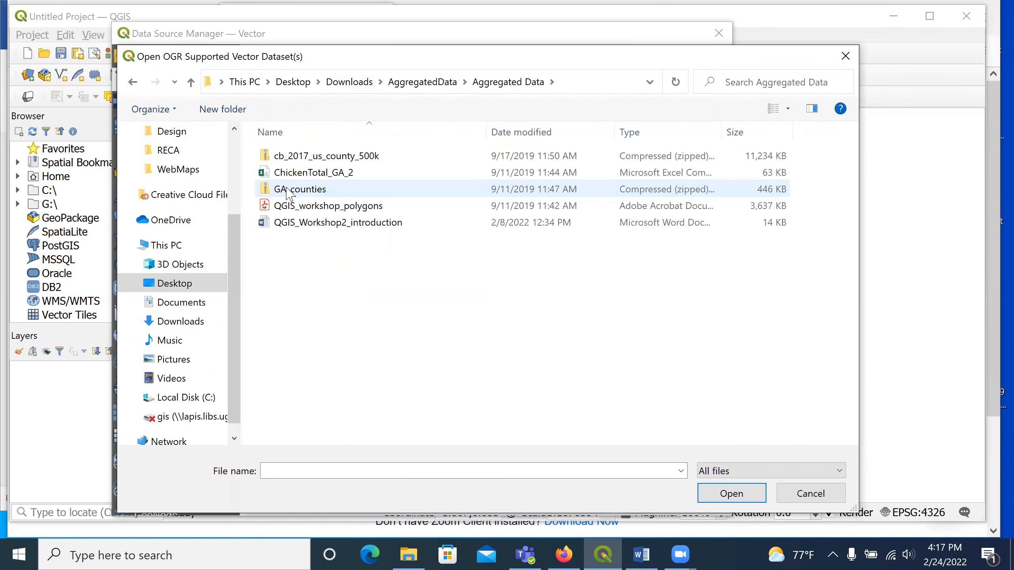
pyautogui.click(343, 159)
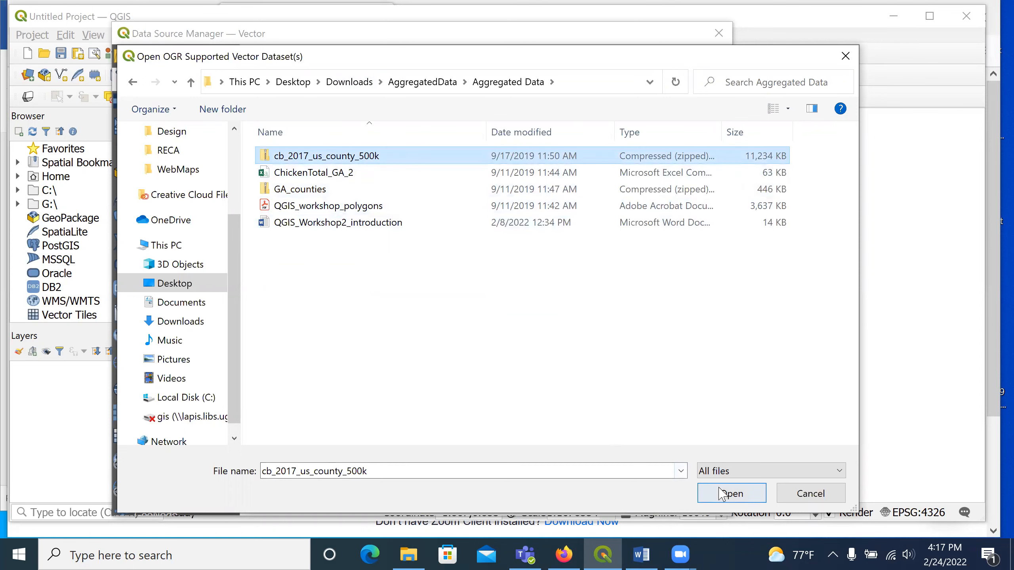
pyautogui.click(732, 494)
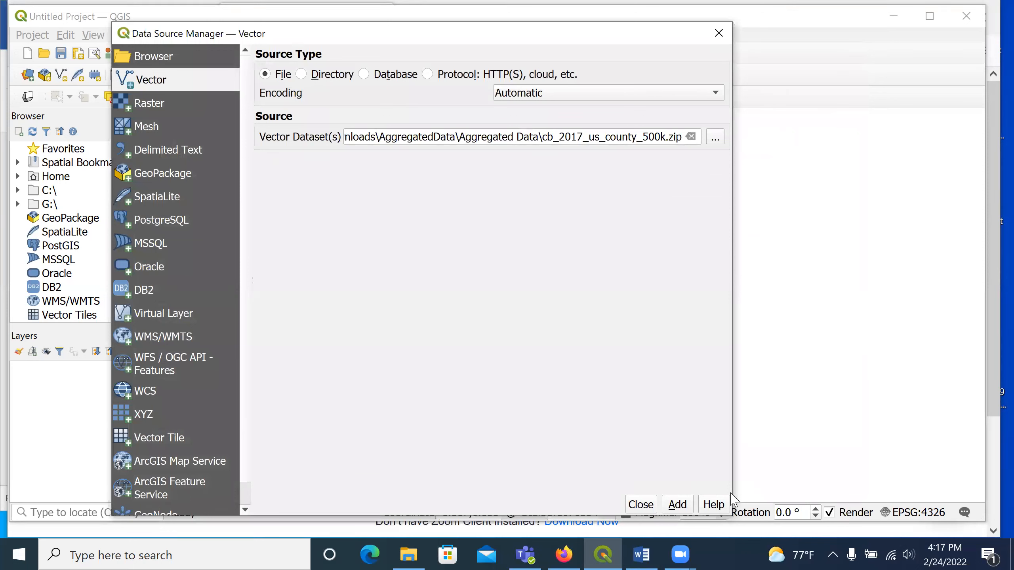
# Step: Add only the cb_2017_us_county_500k.shp layer from the archive, accepting the NAD83 to WGS 84 (1) – EPSG:1188 transformation
pyautogui.click(678, 505)
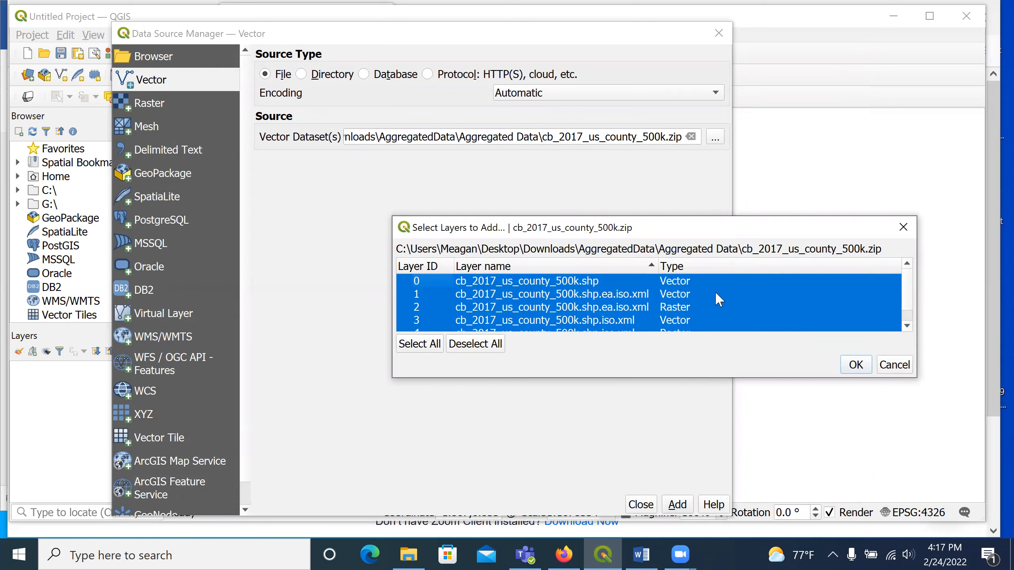
pyautogui.click(582, 284)
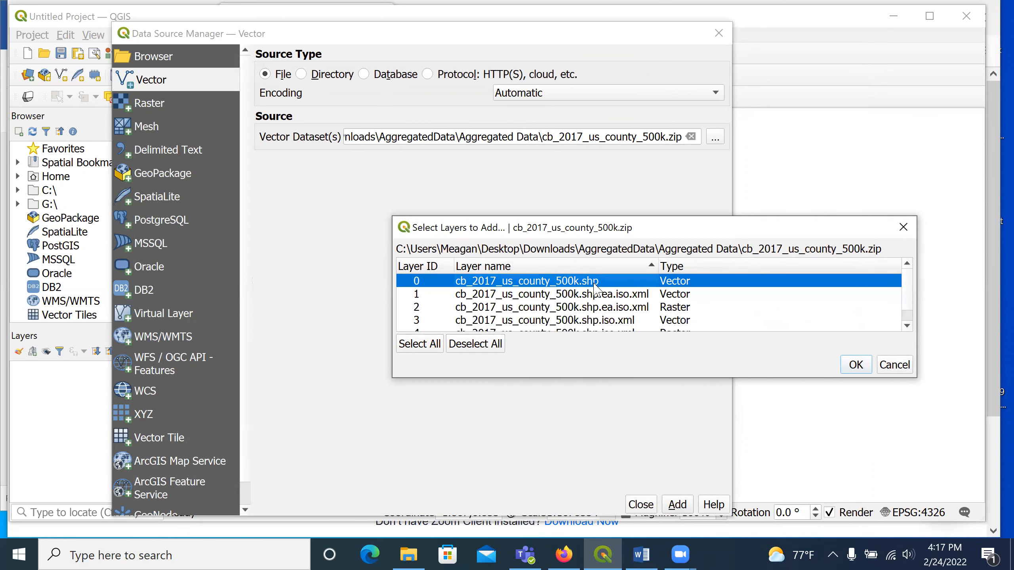
pyautogui.scroll(-1, 905, 307)
pyautogui.scroll(1, 910, 314)
pyautogui.click(855, 368)
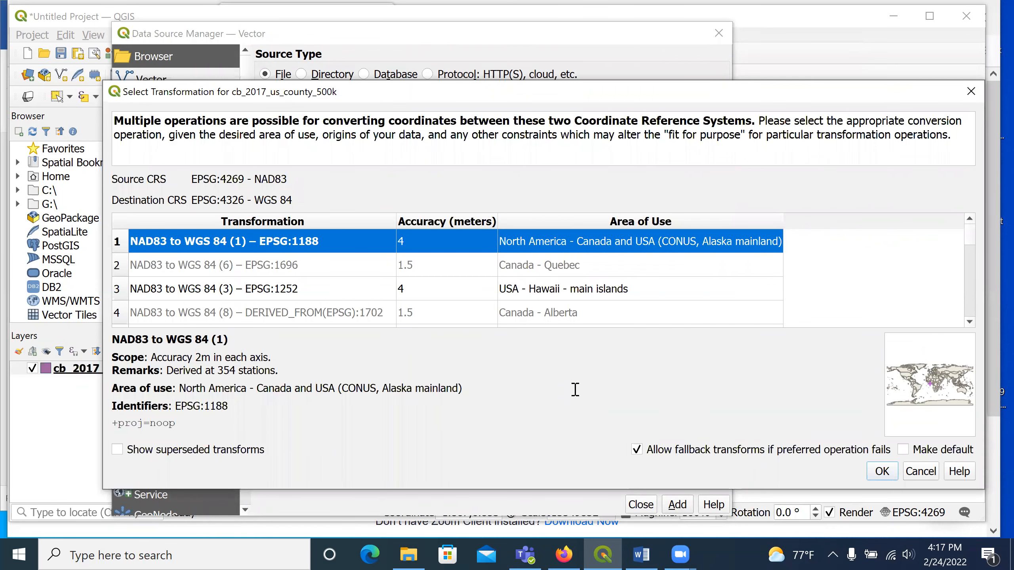
pyautogui.click(871, 476)
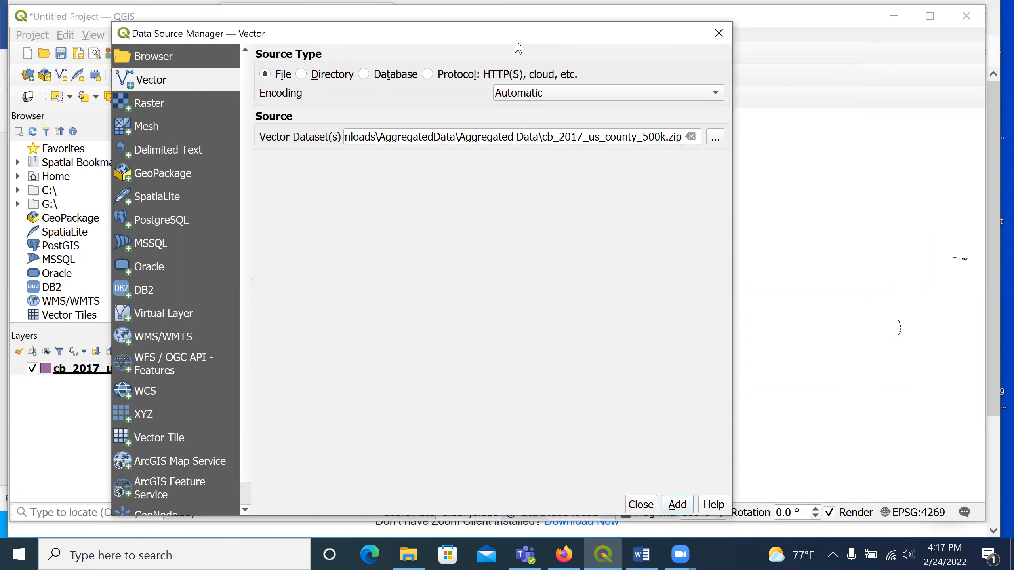
# Step: Select ChickenTotal_GA_2.csv from the Aggregated Data folder as the delimited text source
pyautogui.moveTo(515, 40); pyautogui.dragTo(579, 36)
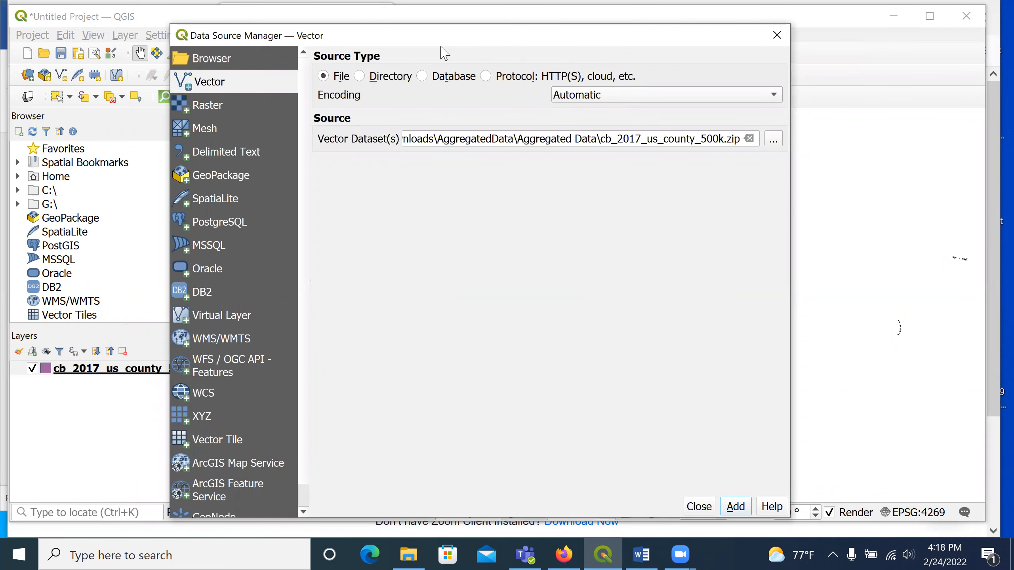
pyautogui.click(223, 157)
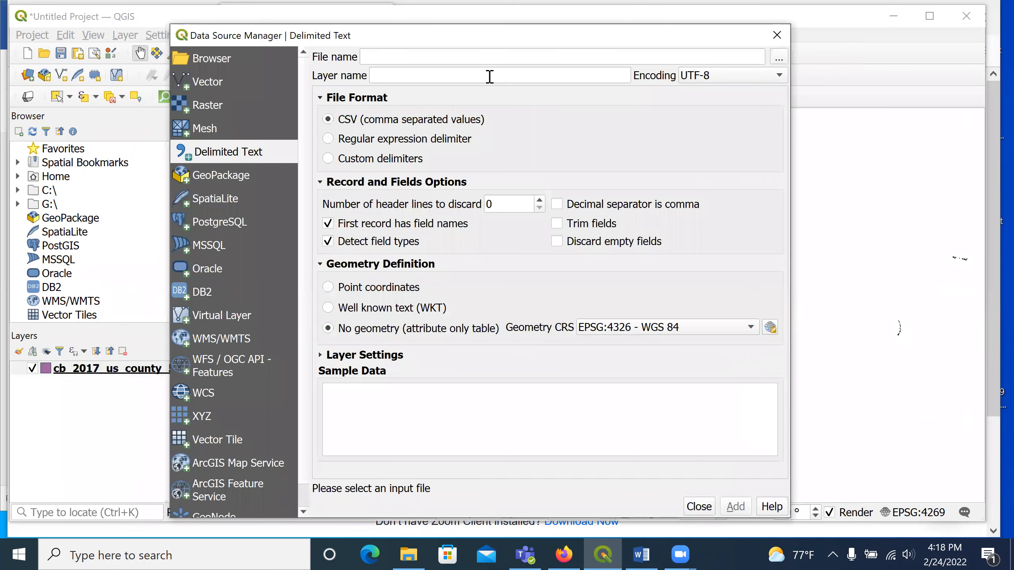
pyautogui.click(779, 59)
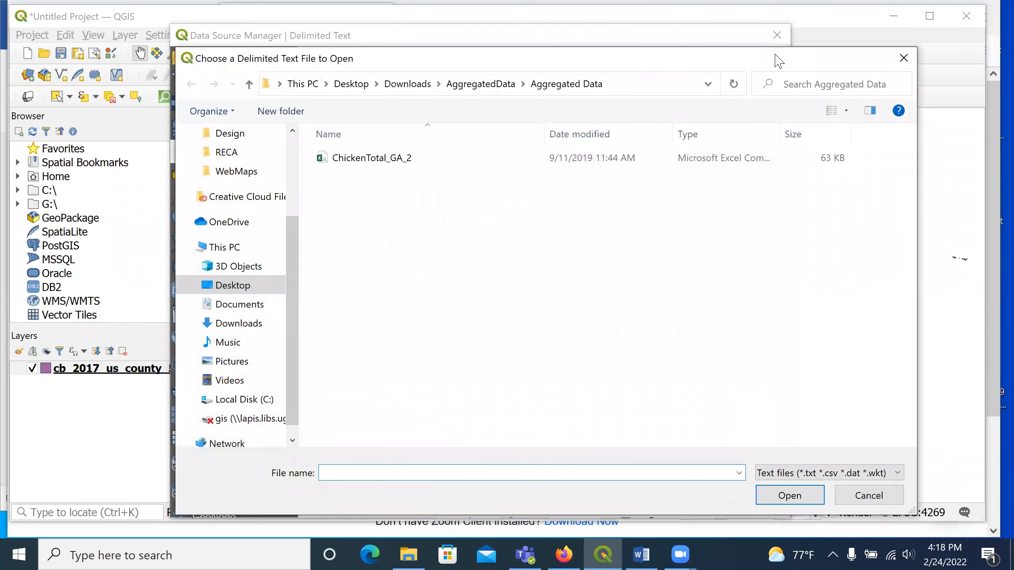
pyautogui.click(386, 164)
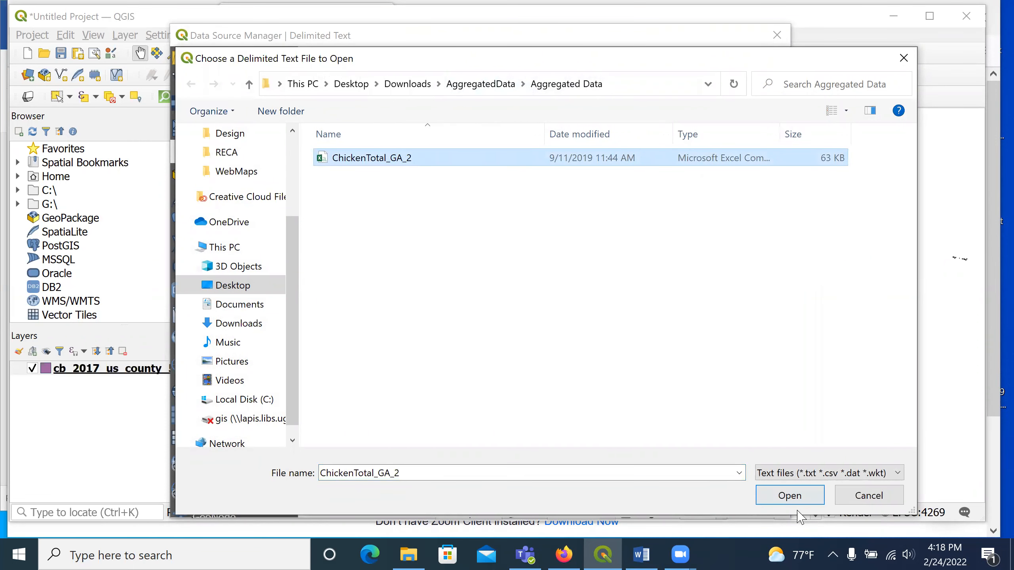
pyautogui.click(814, 502)
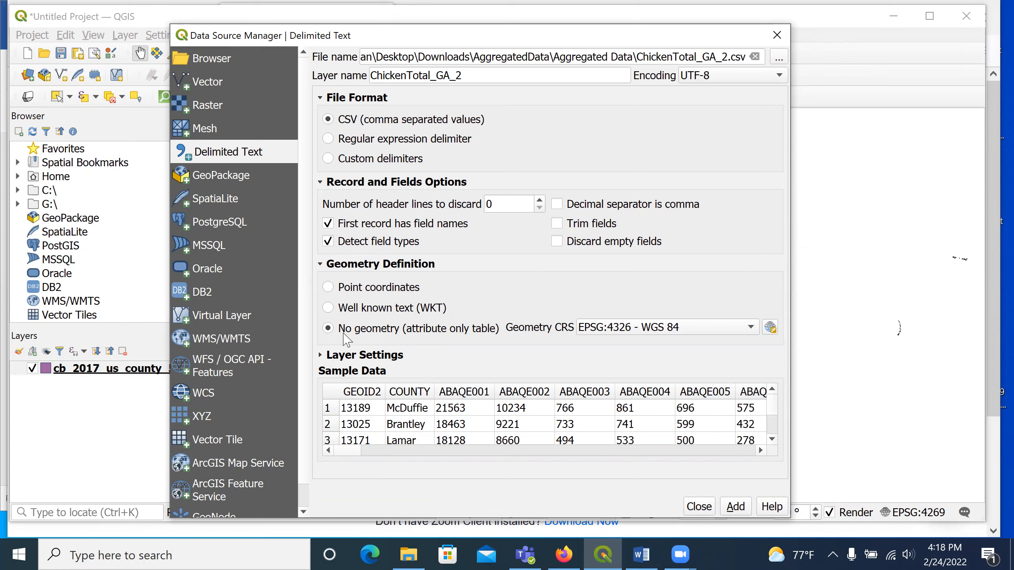
# Step: Check the sample data, add the CSV as an attribute-only table without geometry, and close the Data Source Manager
pyautogui.moveTo(351, 452)
pyautogui.mouseDown()
pyautogui.moveTo(566, 478)
pyautogui.moveTo(753, 482)
pyautogui.moveTo(335, 455)
pyautogui.mouseUp()
pyautogui.scroll(-2, 473, 432)
pyautogui.scroll(2, 473, 431)
pyautogui.click(735, 507)
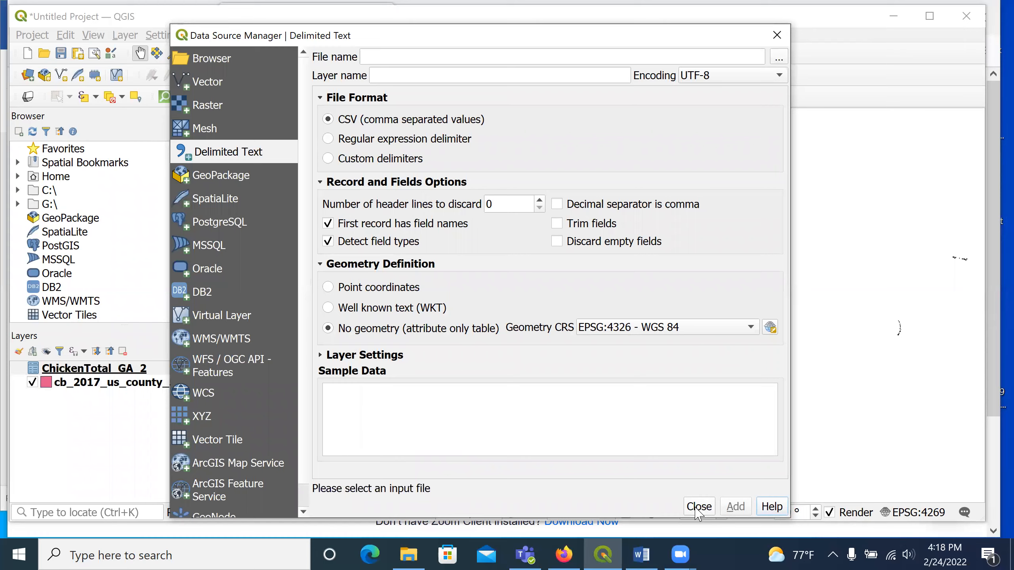
pyautogui.click(698, 507)
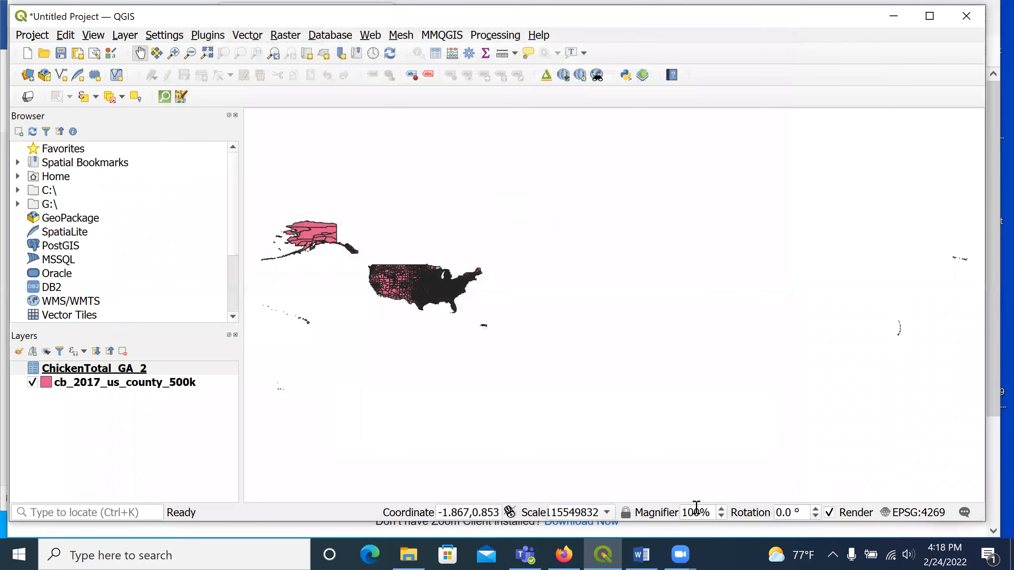
# Step: Open the attribute table of the cb_2017_us_county_500k layer and widen the AFFGEOID column to show its full values
pyautogui.click(160, 383)
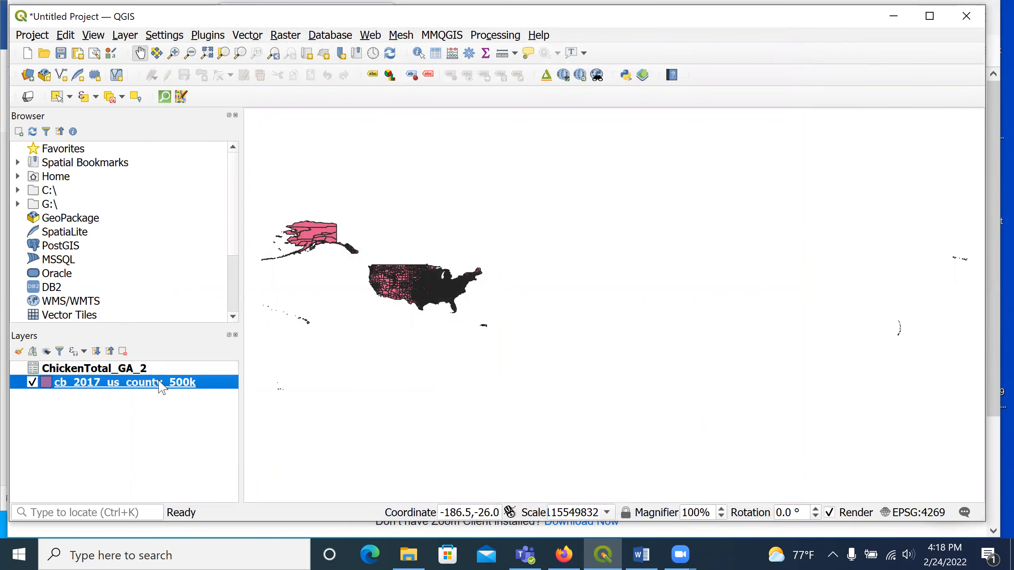
pyautogui.rightClick(160, 383)
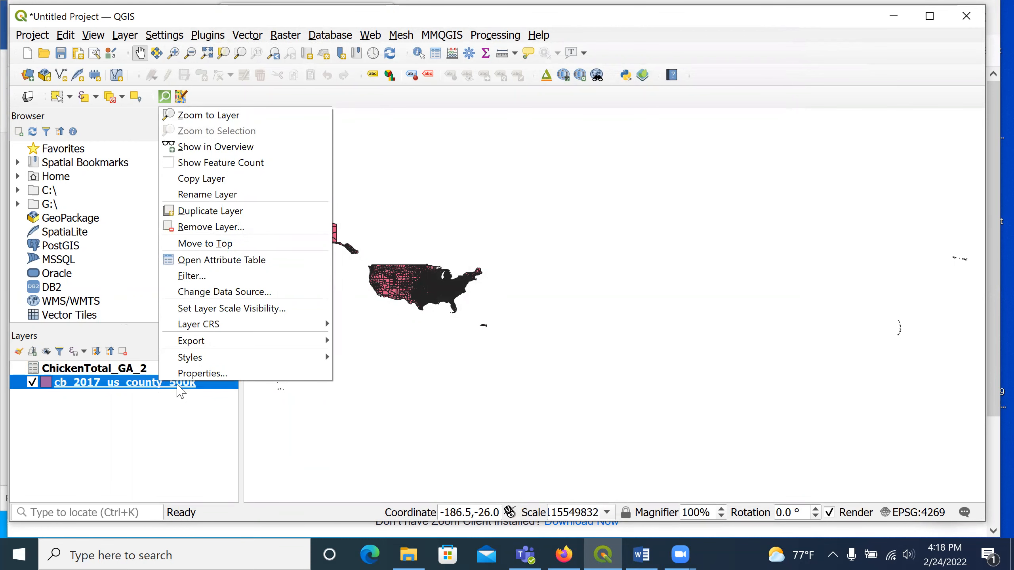
pyautogui.click(246, 267)
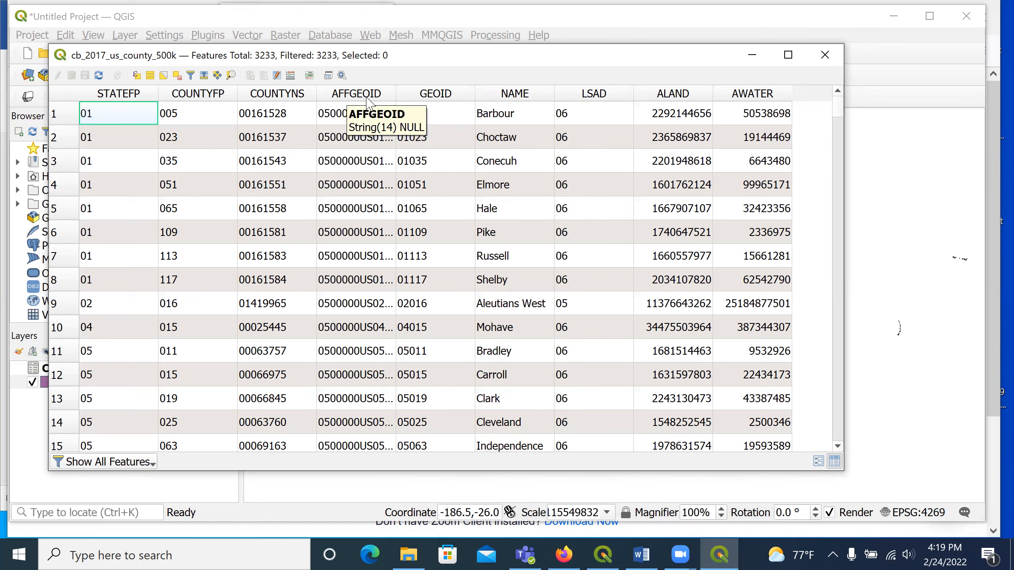
pyautogui.doubleClick(396, 93)
pyautogui.moveTo(416, 94)
pyautogui.mouseDown()
pyautogui.moveTo(429, 94)
pyautogui.moveTo(418, 93)
pyautogui.mouseUp()
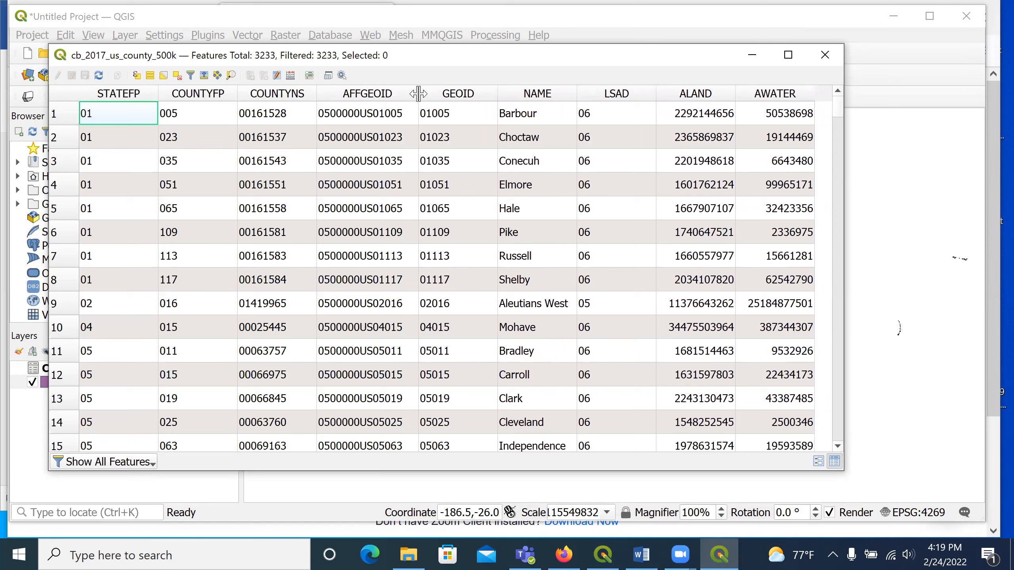
# Step: Sort the county attribute table by COUNTYFP, COUNTYNS and finally NAME to compare its identifiers, and close the table
pyautogui.click(232, 96)
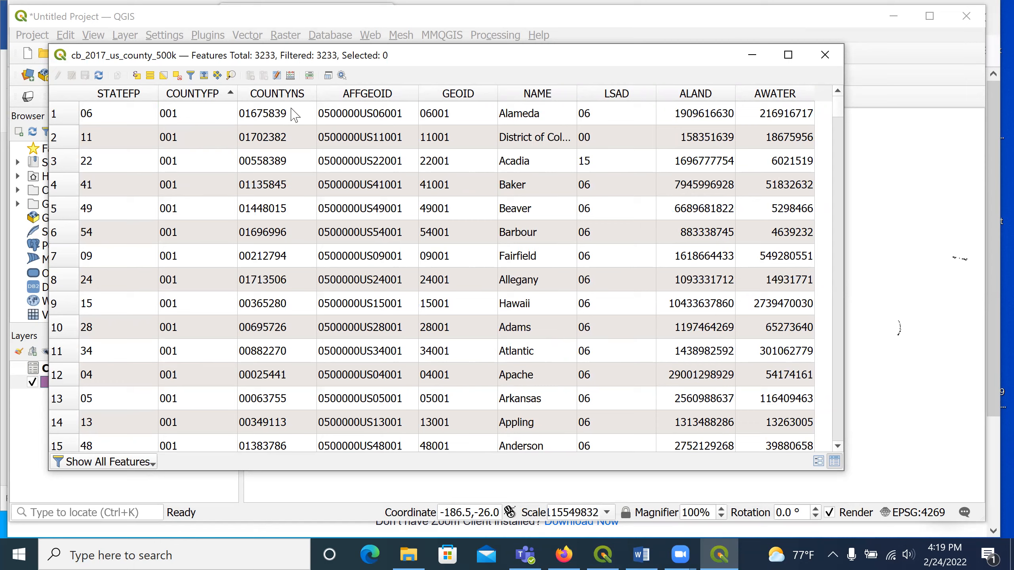
pyautogui.click(312, 96)
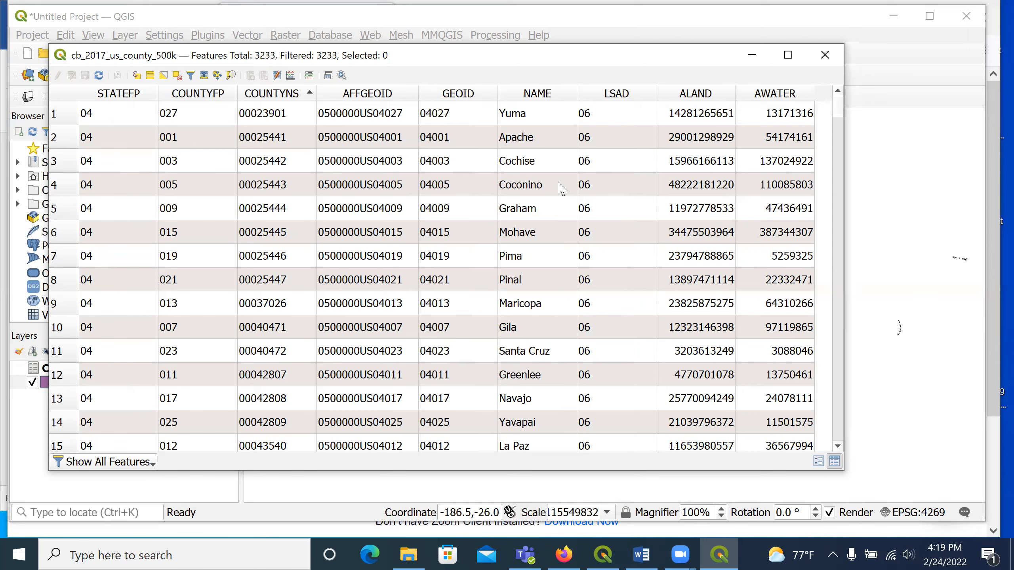
pyautogui.click(569, 94)
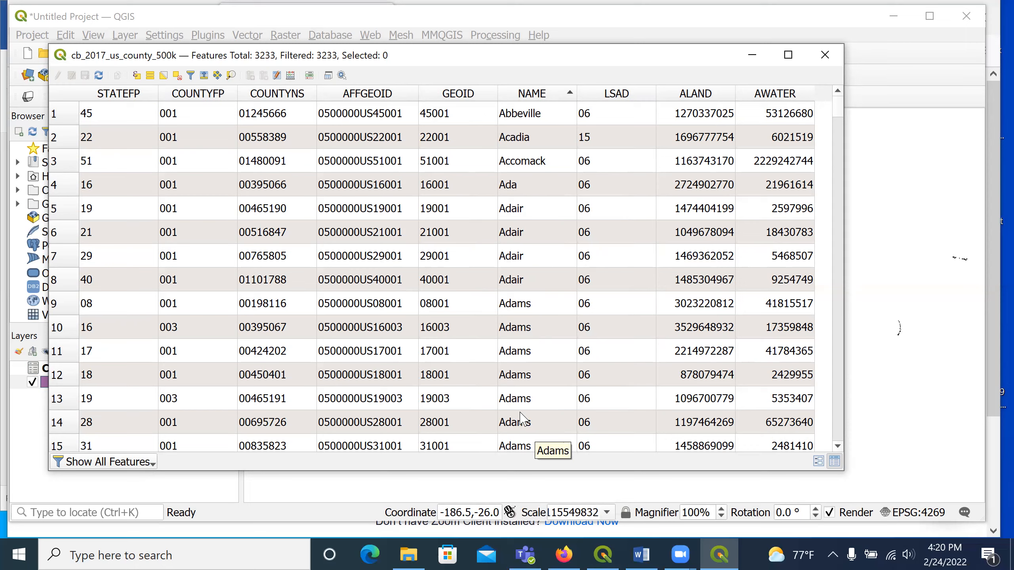
pyautogui.click(830, 62)
# Step: Examine the GEOID2 and COUNTY fields in the ChickenTotal_GA_2 attribute table and close it
pyautogui.click(126, 370)
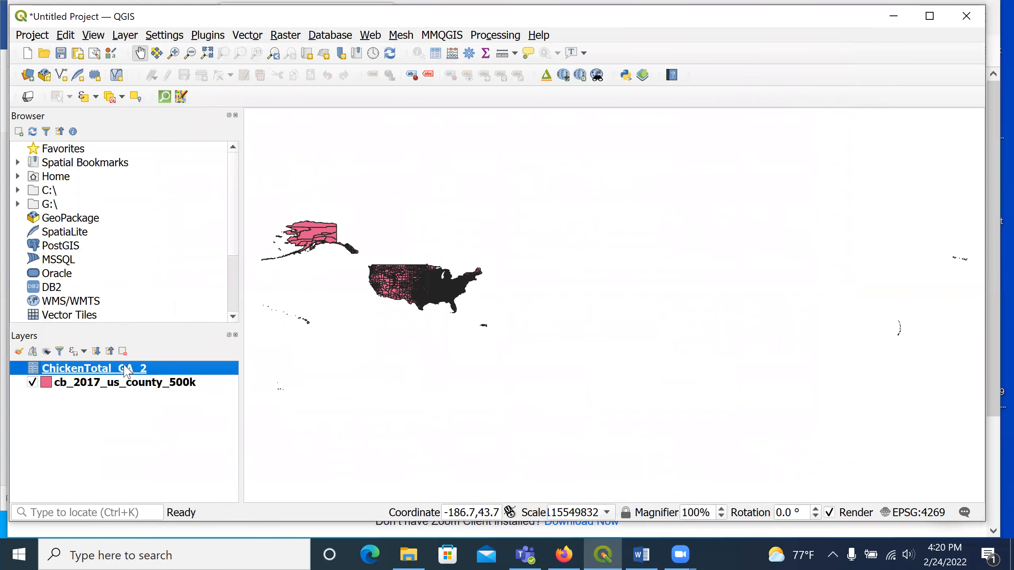
pyautogui.rightClick(126, 371)
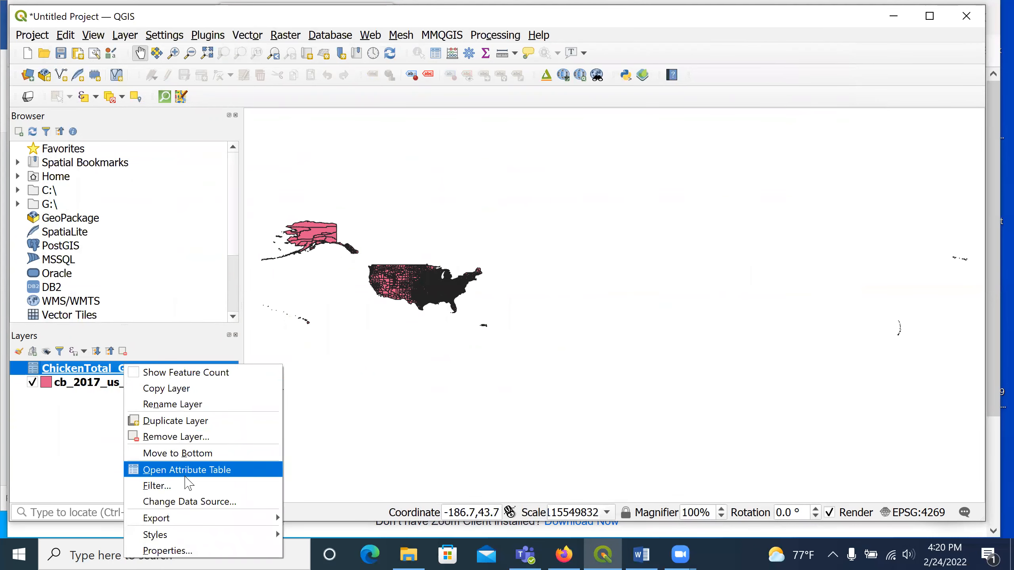
pyautogui.click(188, 472)
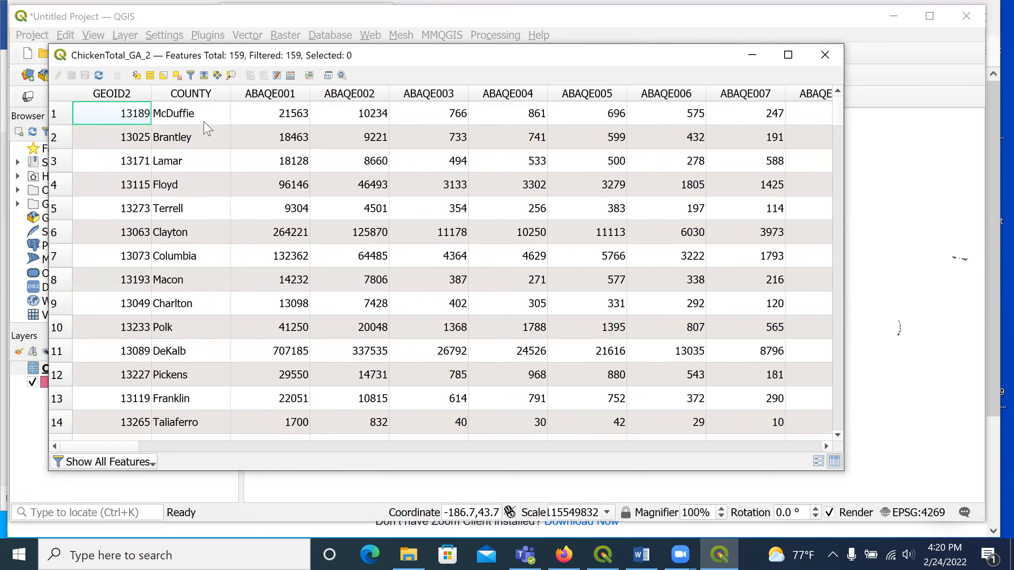
pyautogui.click(825, 55)
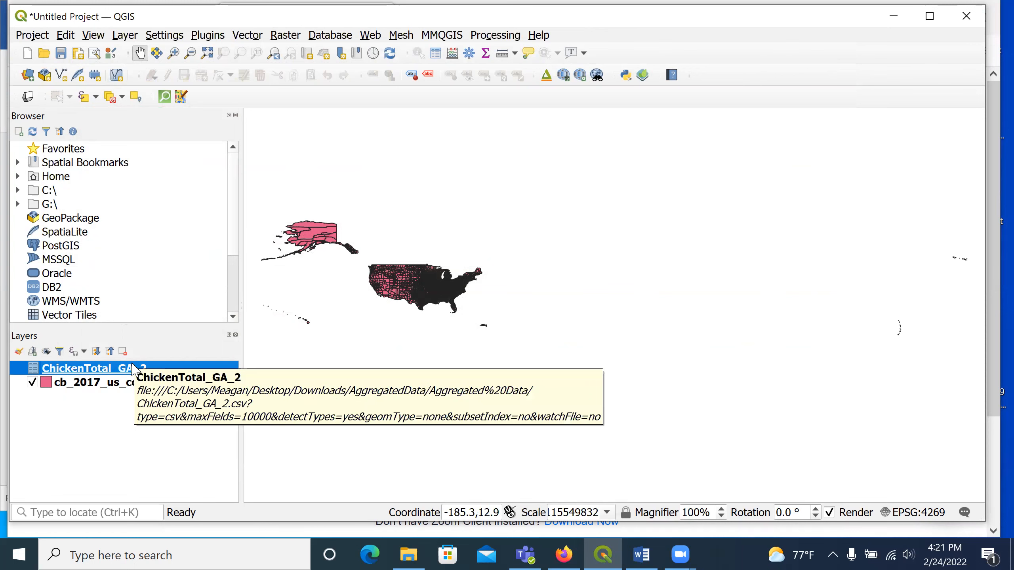
# Step: Build the provider filter expression "STATEFP" = '13' for the cb_2017_us_county_500k layer
pyautogui.rightClick(127, 386)
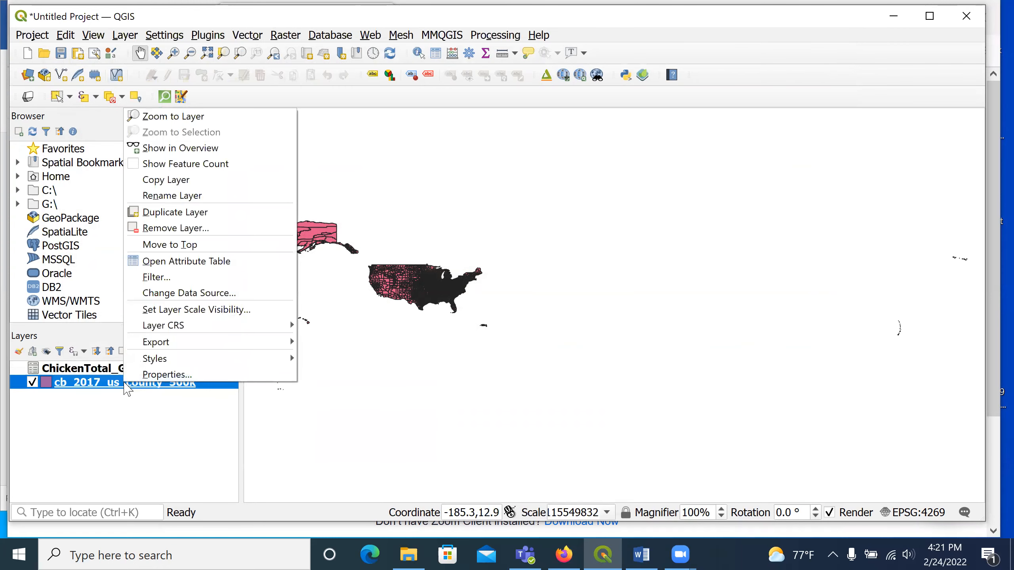
pyautogui.click(162, 279)
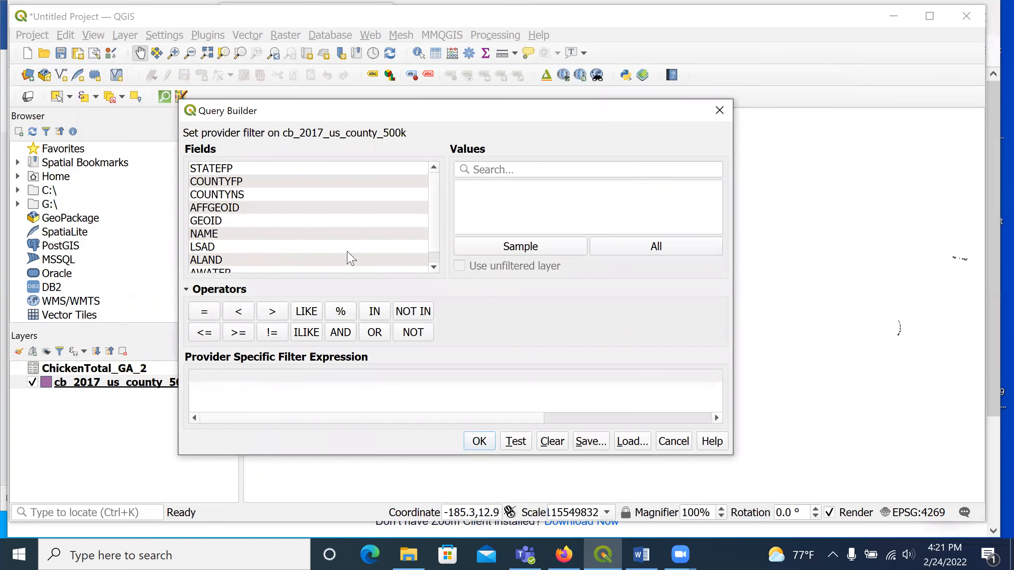
pyautogui.doubleClick(235, 170)
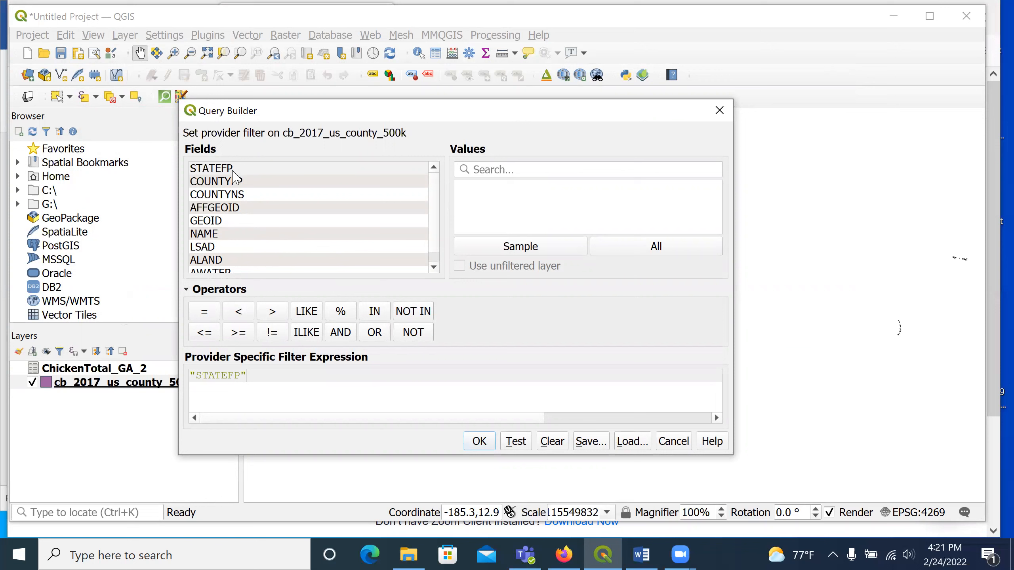
pyautogui.click(202, 313)
pyautogui.click(650, 247)
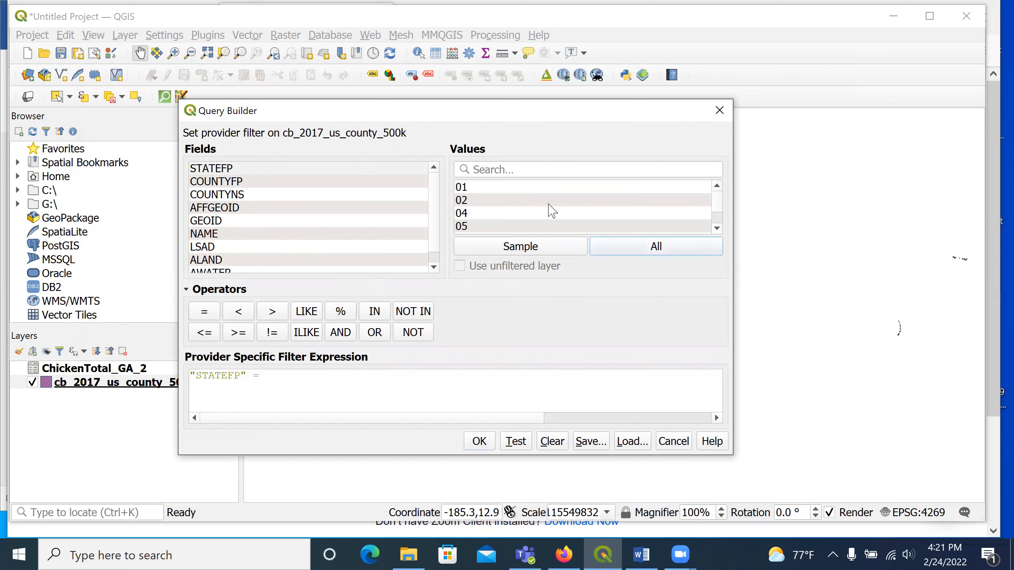
pyautogui.scroll(-3, 552, 210)
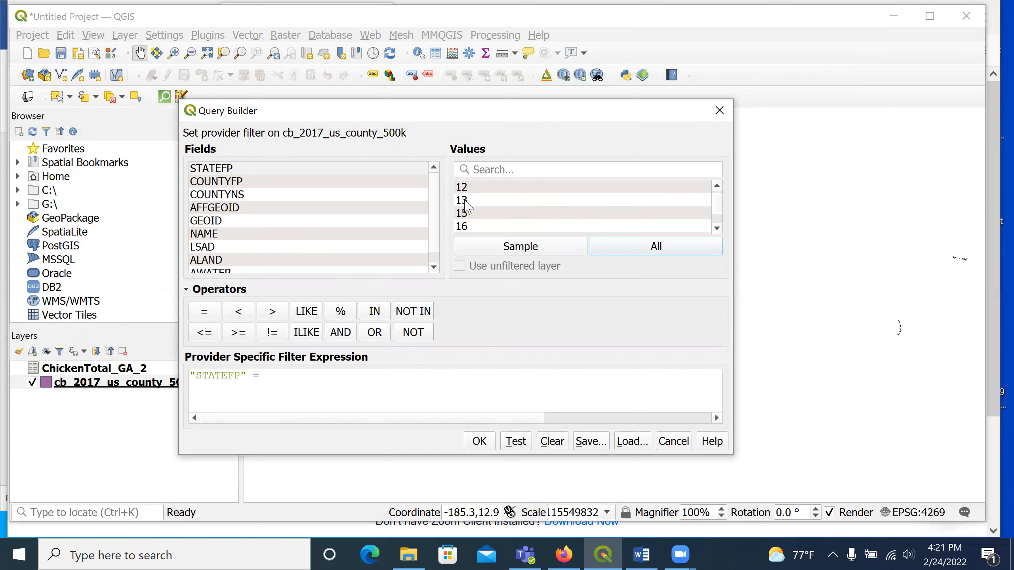
pyautogui.doubleClick(466, 200)
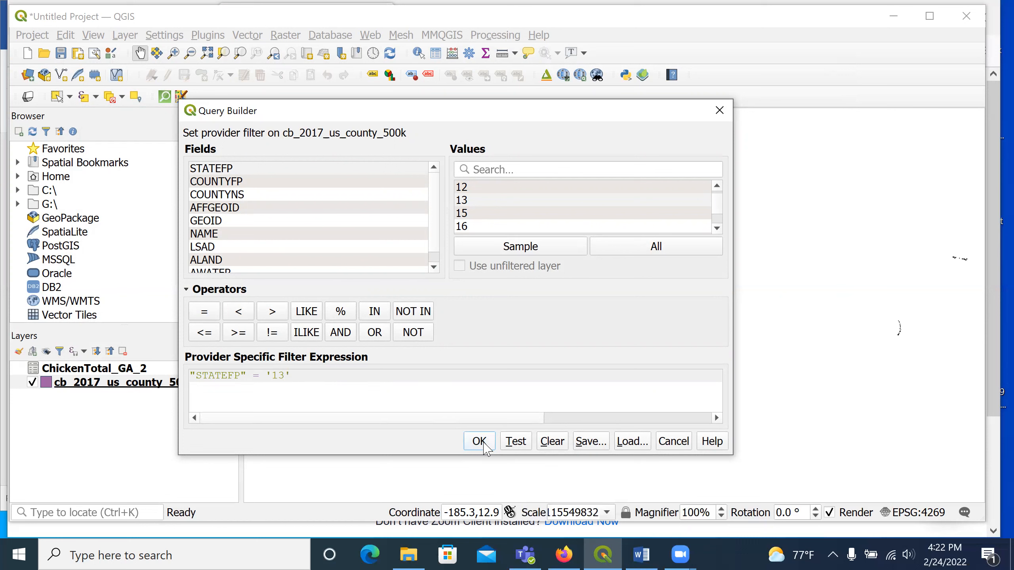
# Step: Test the state filter expression on the county layer and apply it
pyautogui.click(517, 441)
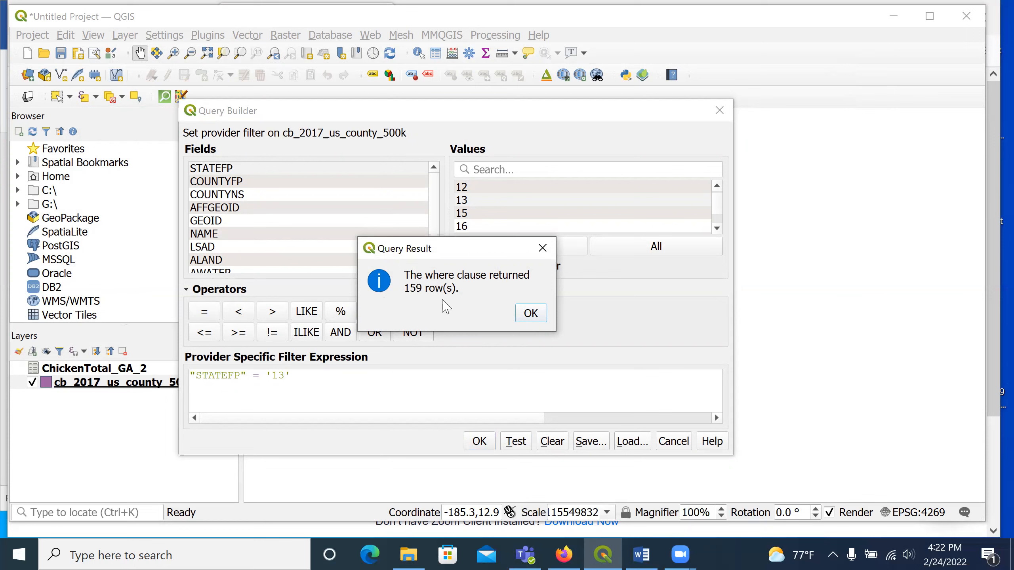
pyautogui.click(544, 316)
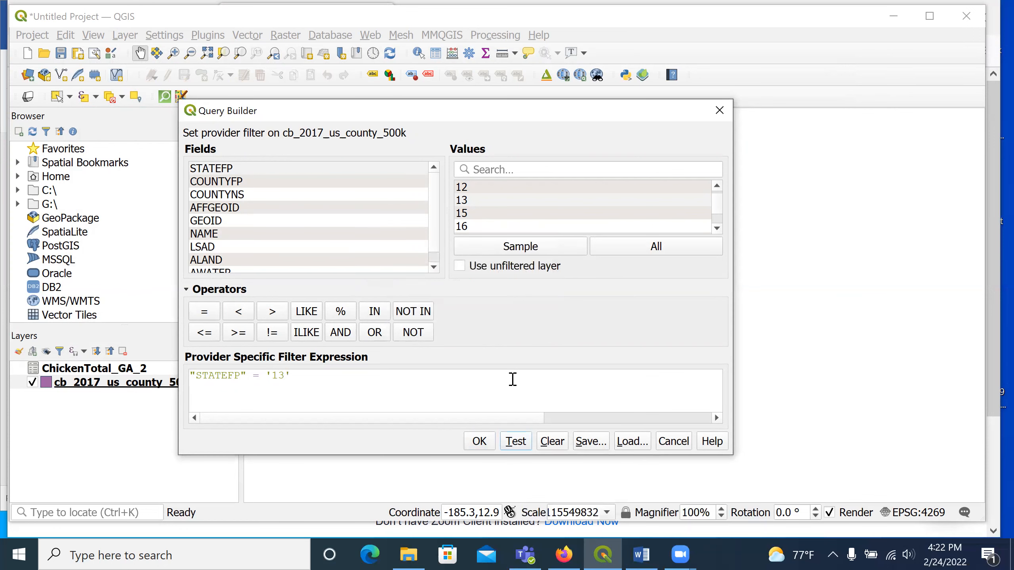
pyautogui.click(482, 444)
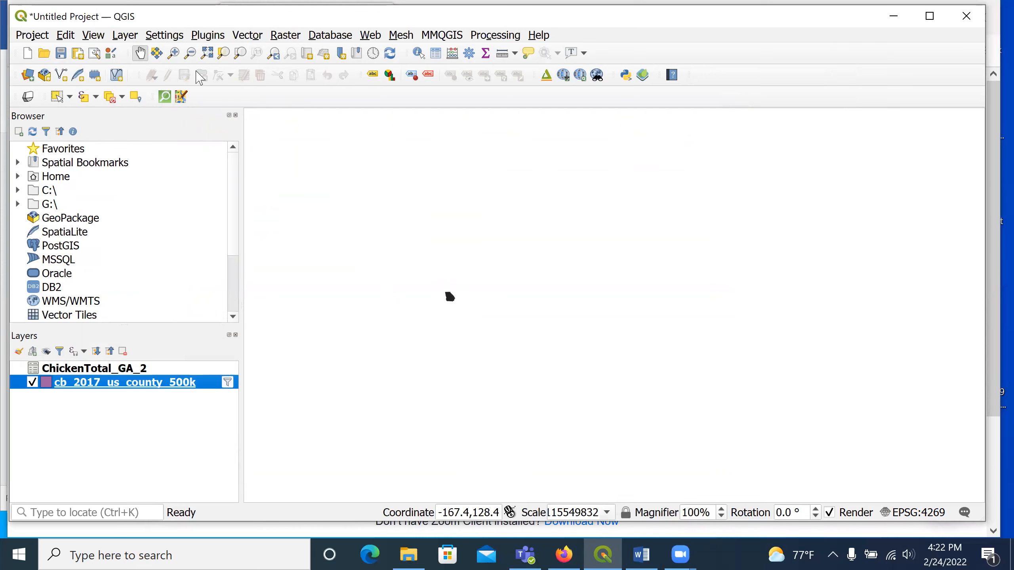
# Step: Start exporting the filtered cb_2017_us_county_500k features to a new file, keeping ESRI Shapefile as the format
pyautogui.click(174, 53)
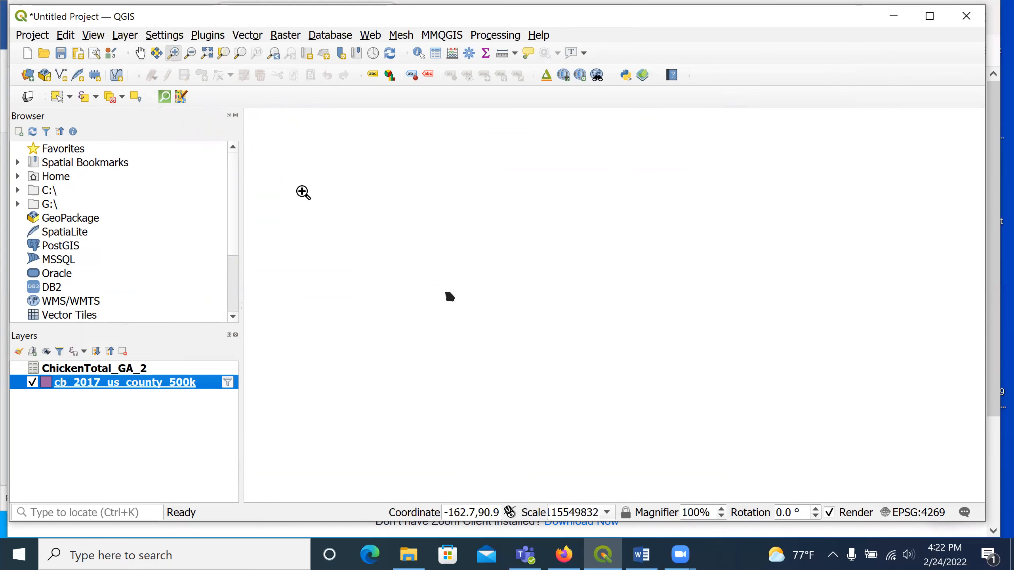
pyautogui.moveTo(410, 274); pyautogui.dragTo(492, 342)
pyautogui.moveTo(564, 215); pyautogui.dragTo(657, 294)
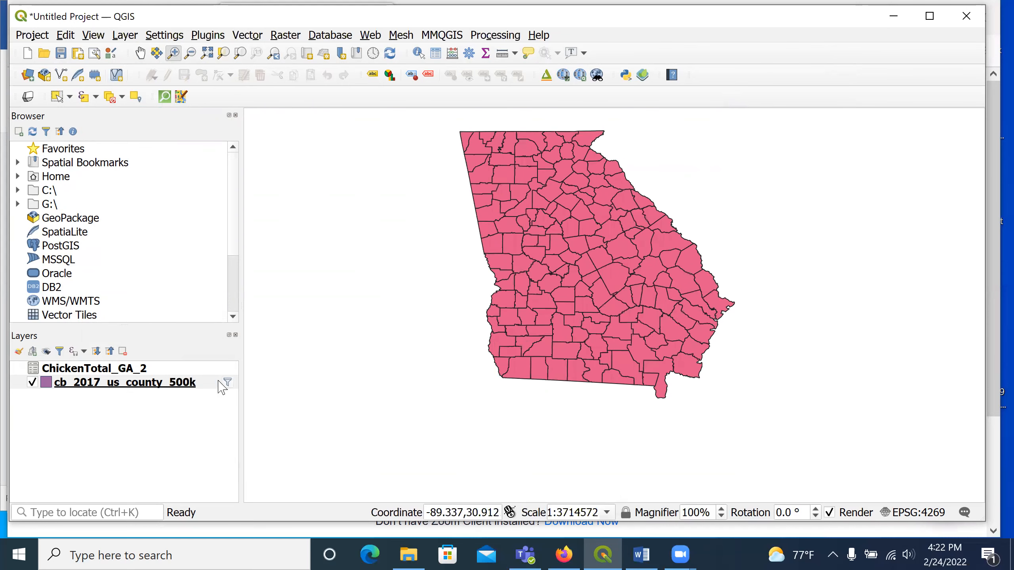
pyautogui.rightClick(195, 388)
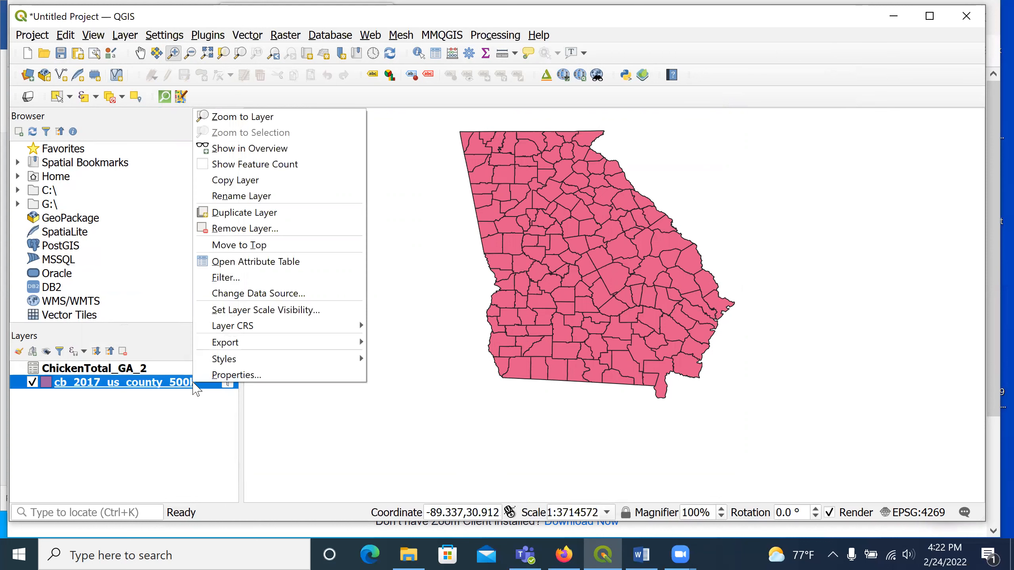
pyautogui.moveTo(236, 347)
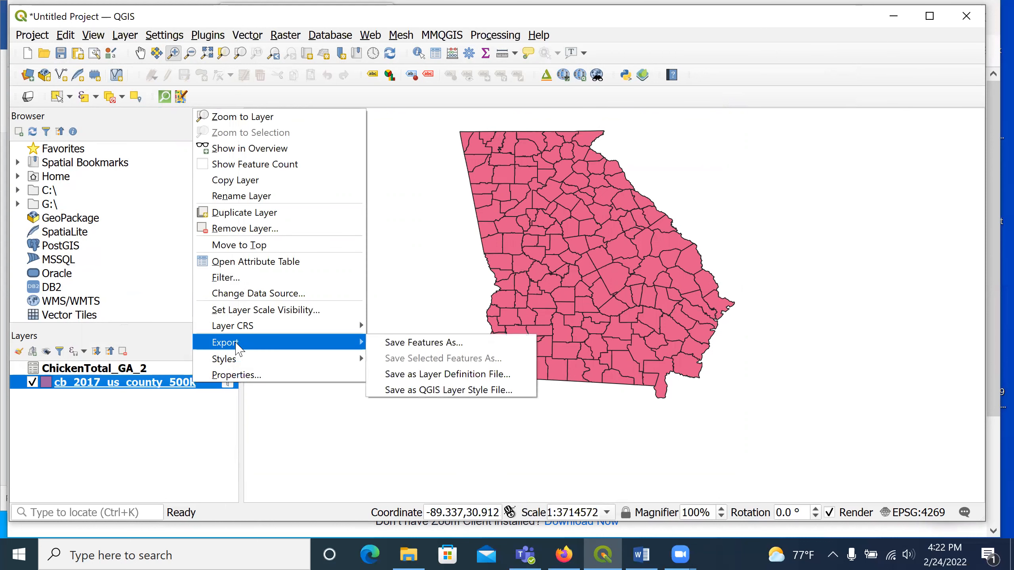
pyautogui.click(416, 343)
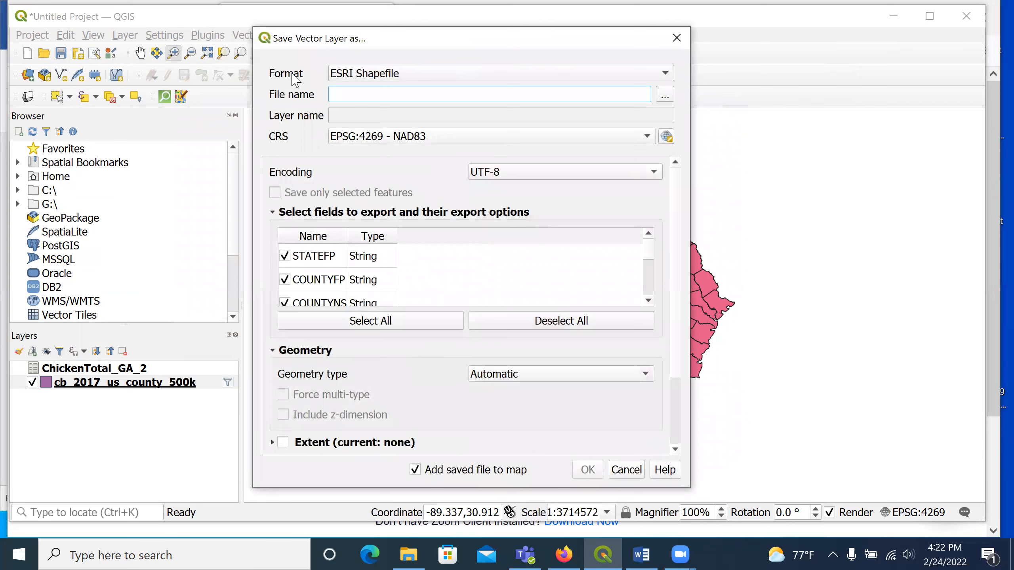
pyautogui.click(665, 76)
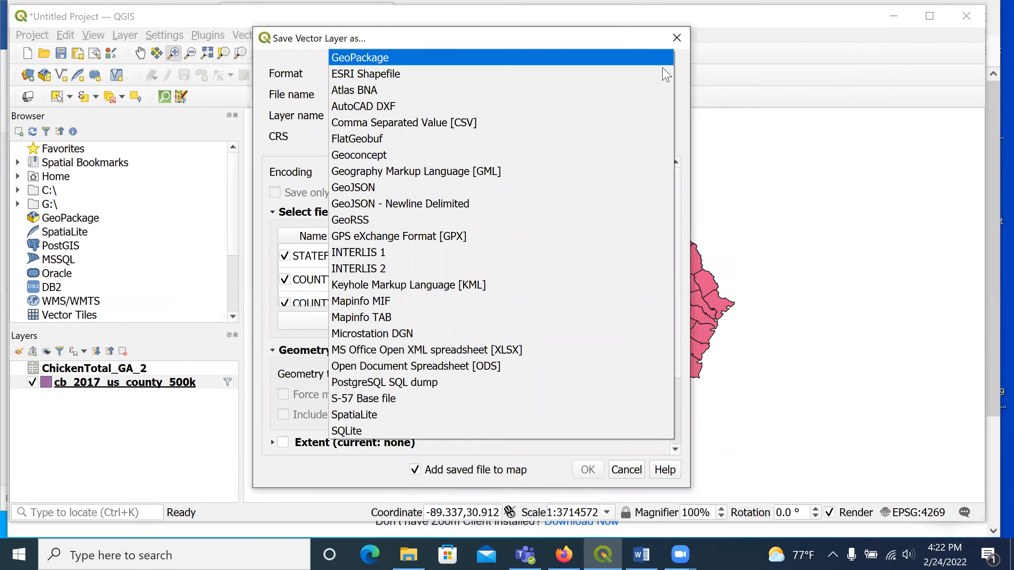
pyautogui.click(665, 77)
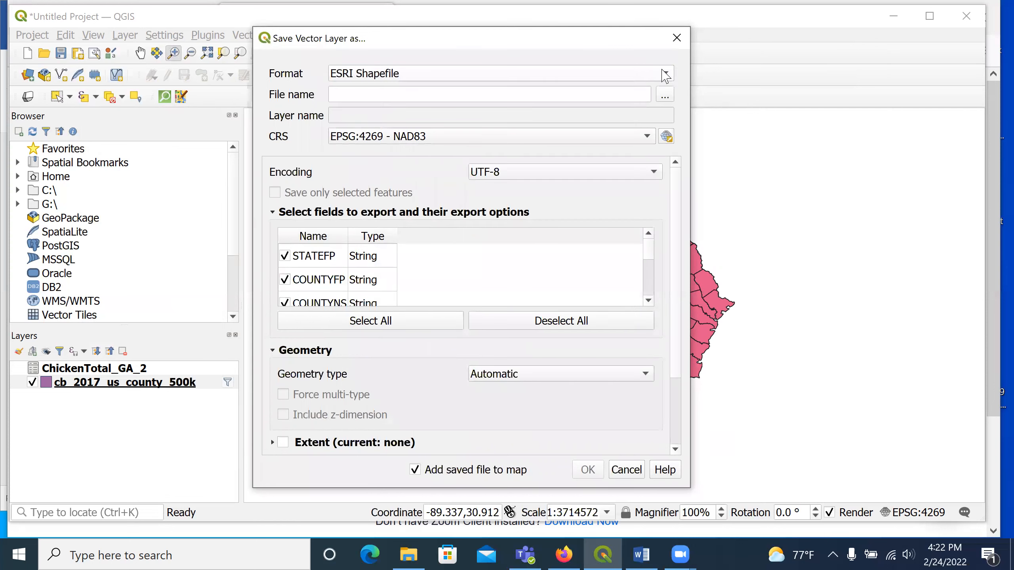
# Step: Set the export file to GAcounties in the Aggregated Data folder inside Downloads\AggregatedData
pyautogui.click(664, 95)
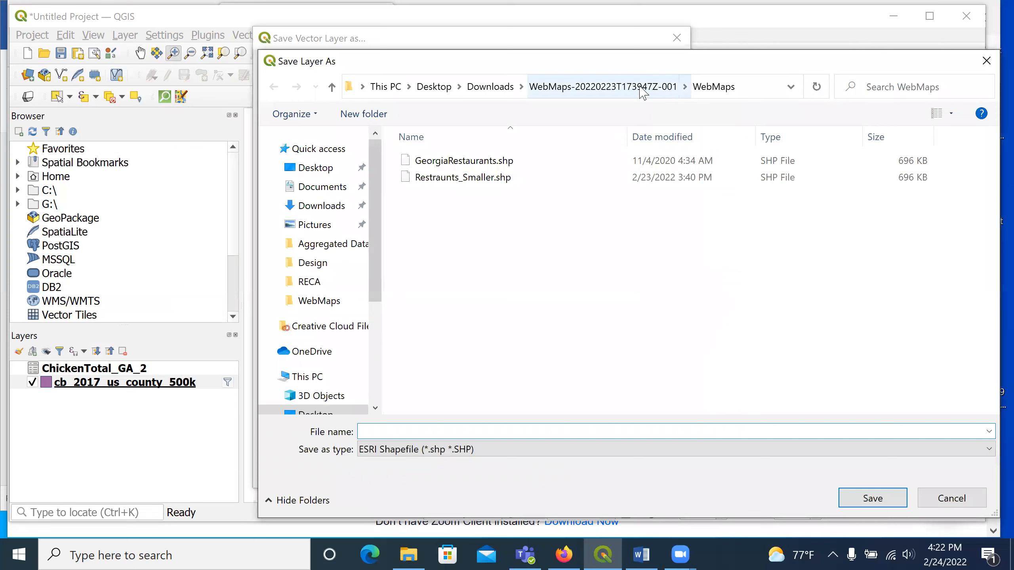
pyautogui.click(486, 88)
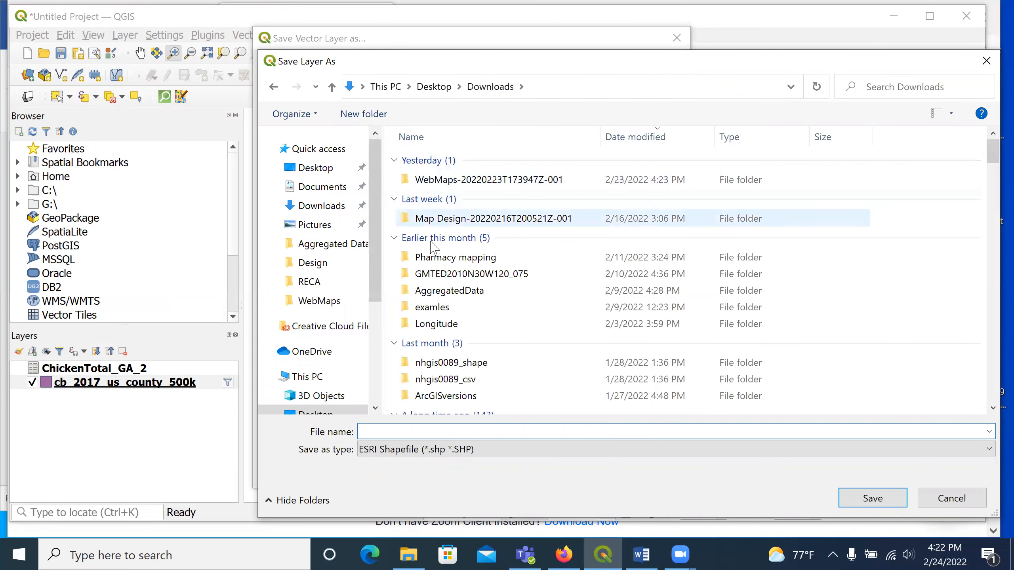
pyautogui.doubleClick(448, 291)
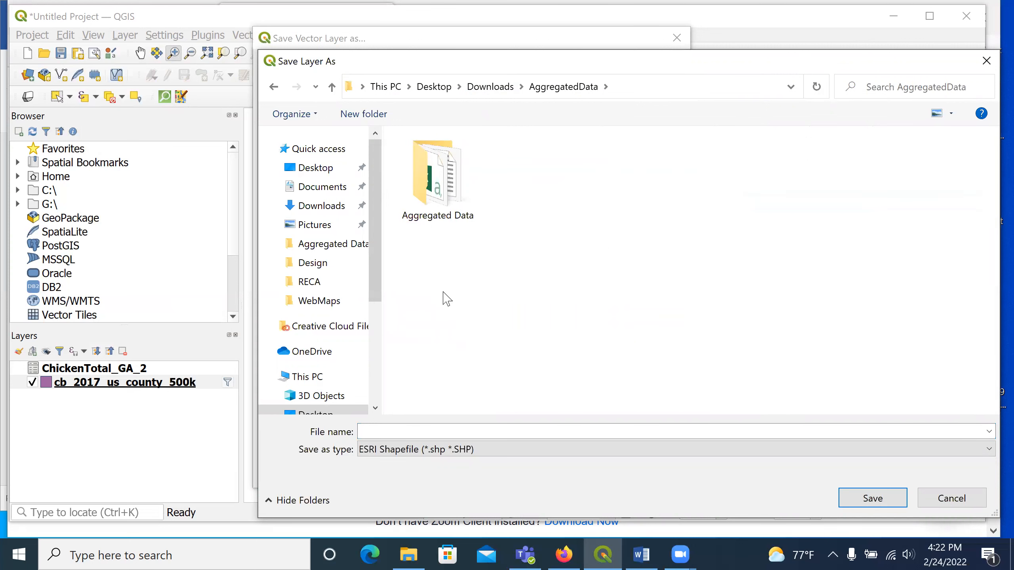
pyautogui.doubleClick(423, 192)
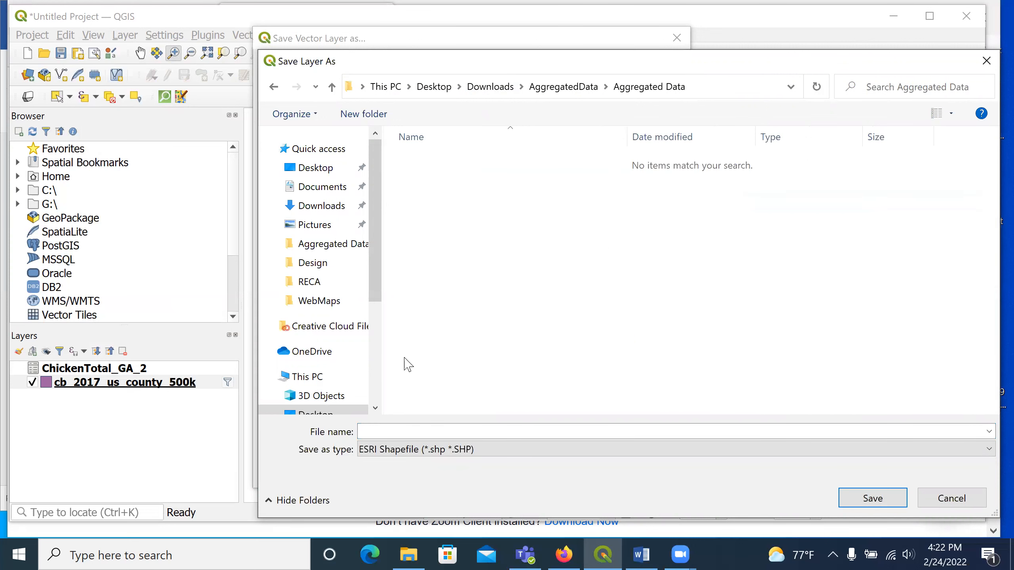
pyautogui.click(398, 428)
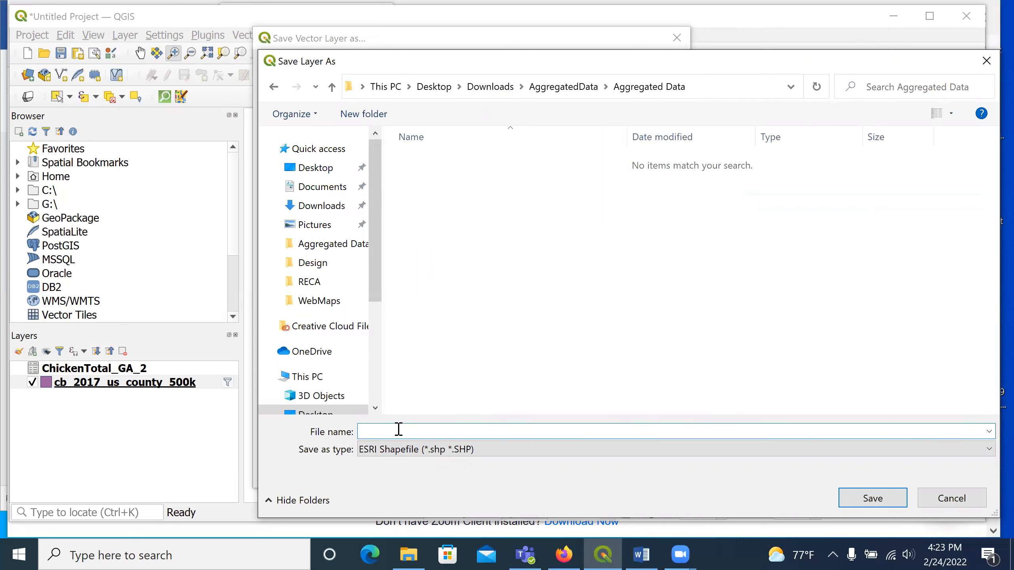
pyautogui.write('G')
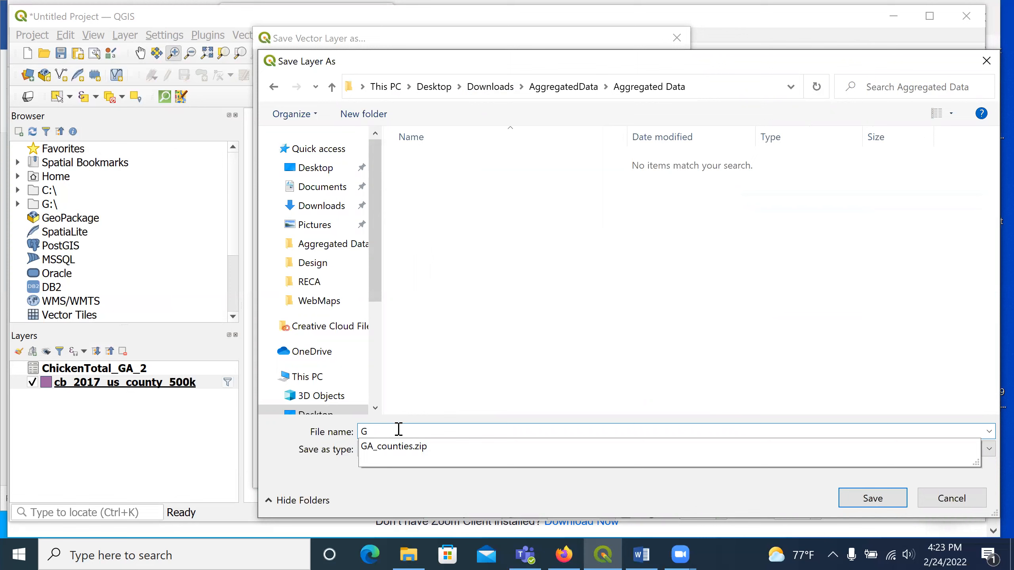
pyautogui.write('Acounties')
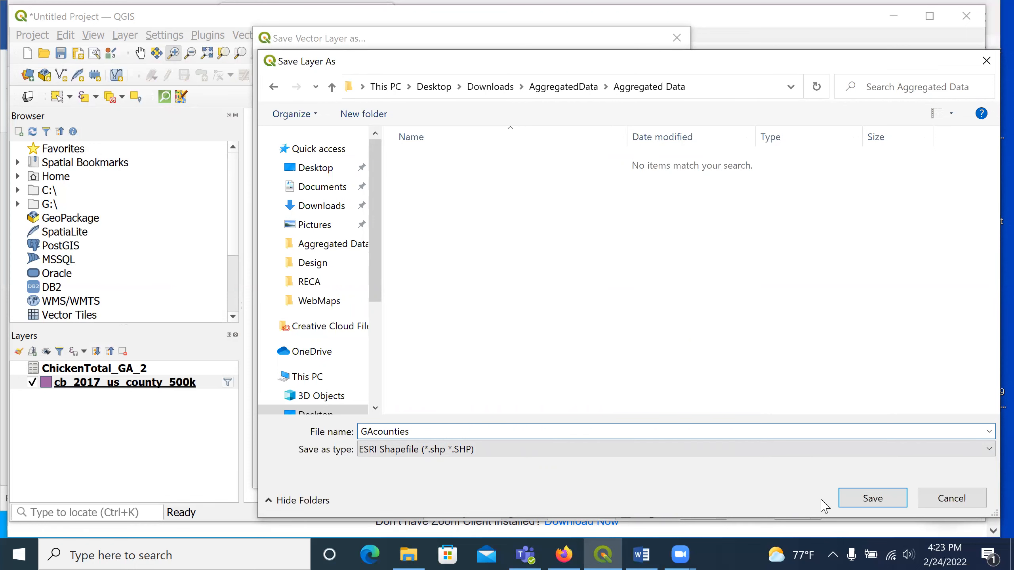
pyautogui.click(873, 499)
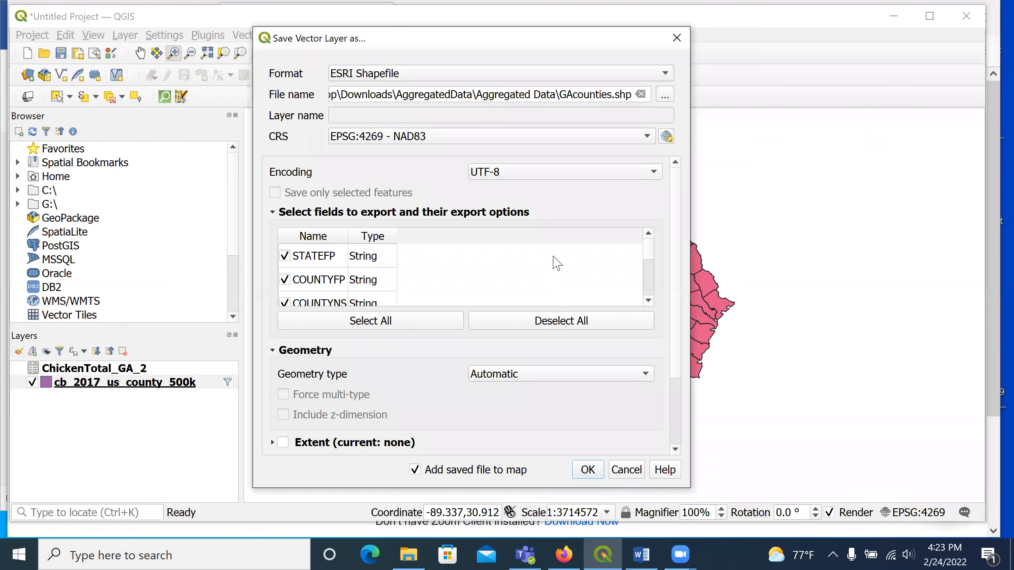
# Step: Review the fields to export, keep them all selected, and save the shapefile with the result added to the map
pyautogui.scroll(-2, 386, 264)
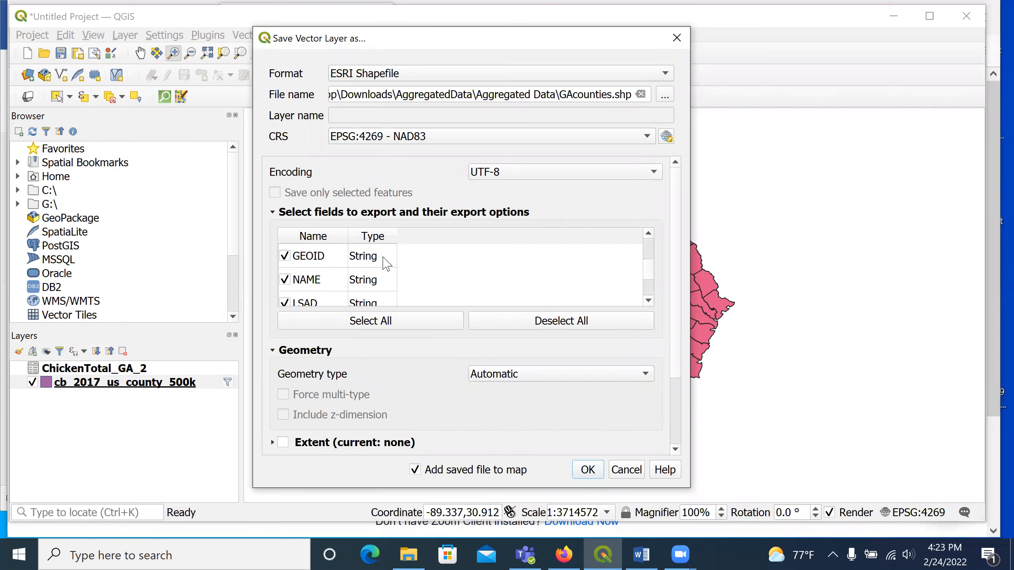
pyautogui.scroll(1, 384, 275)
pyautogui.scroll(1, 384, 275)
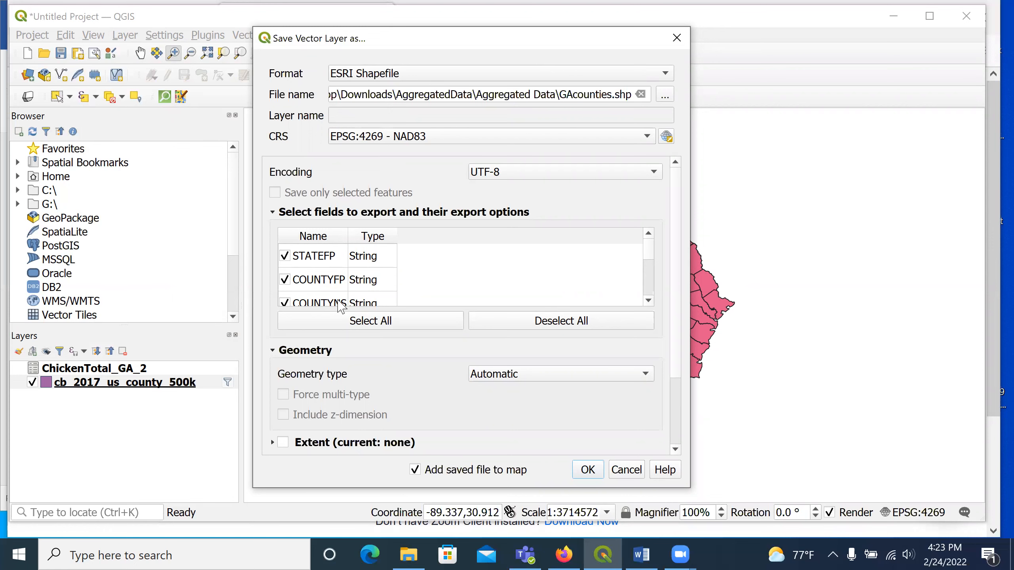
pyautogui.click(588, 470)
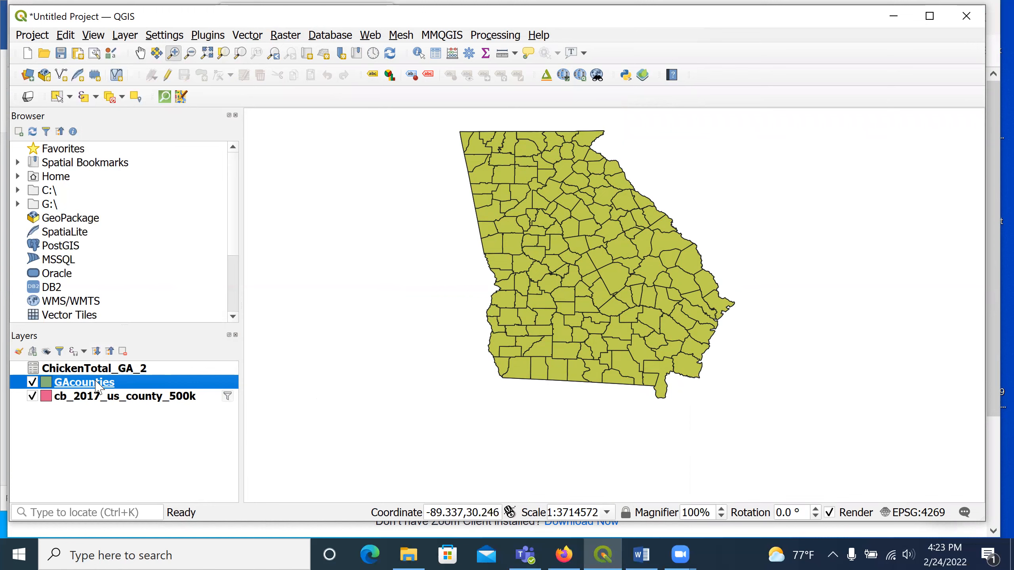
# Step: Remove the cb_2017_us_county_500k layer from the project
pyautogui.rightClick(108, 397)
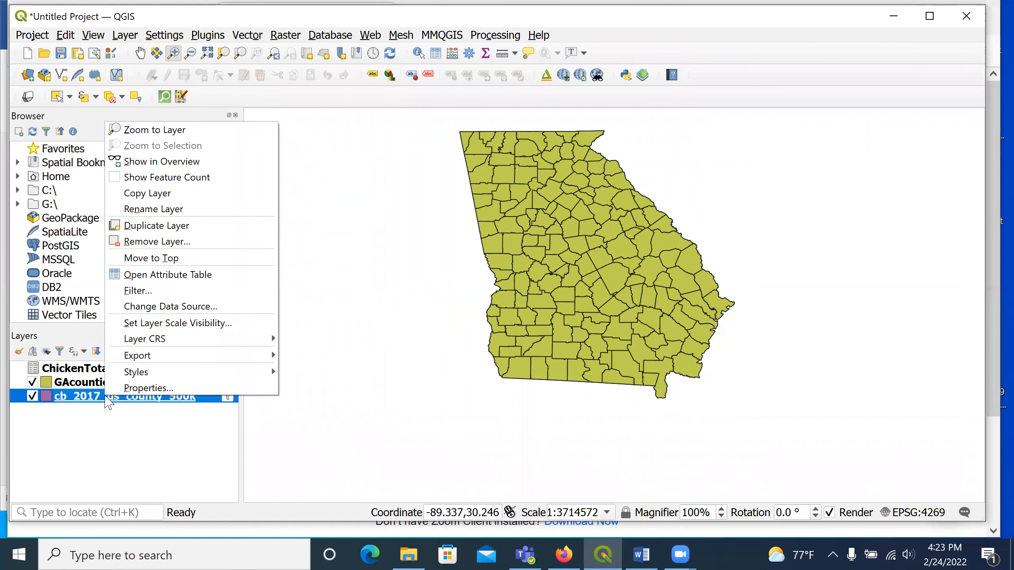
pyautogui.click(167, 243)
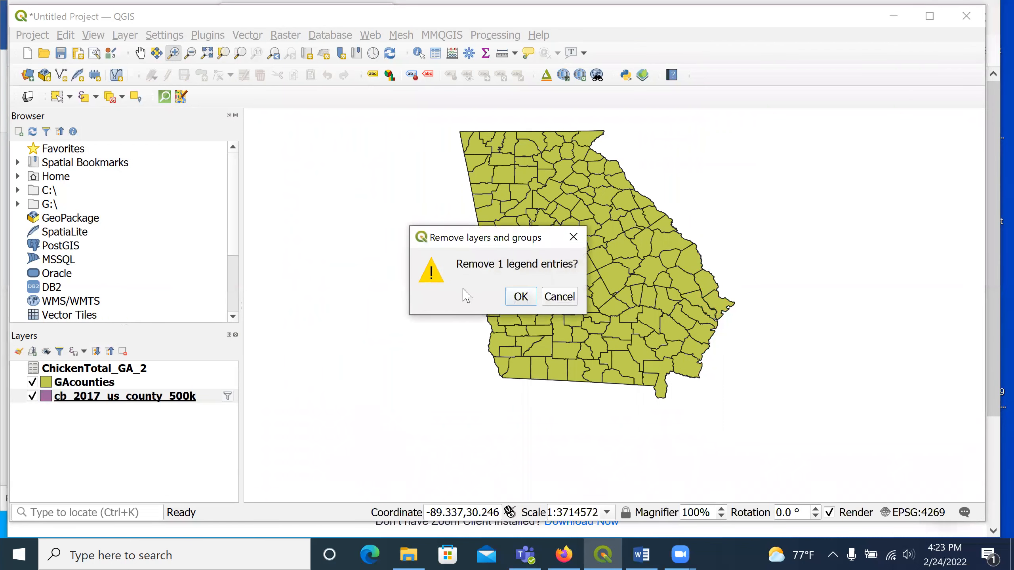
pyautogui.click(519, 299)
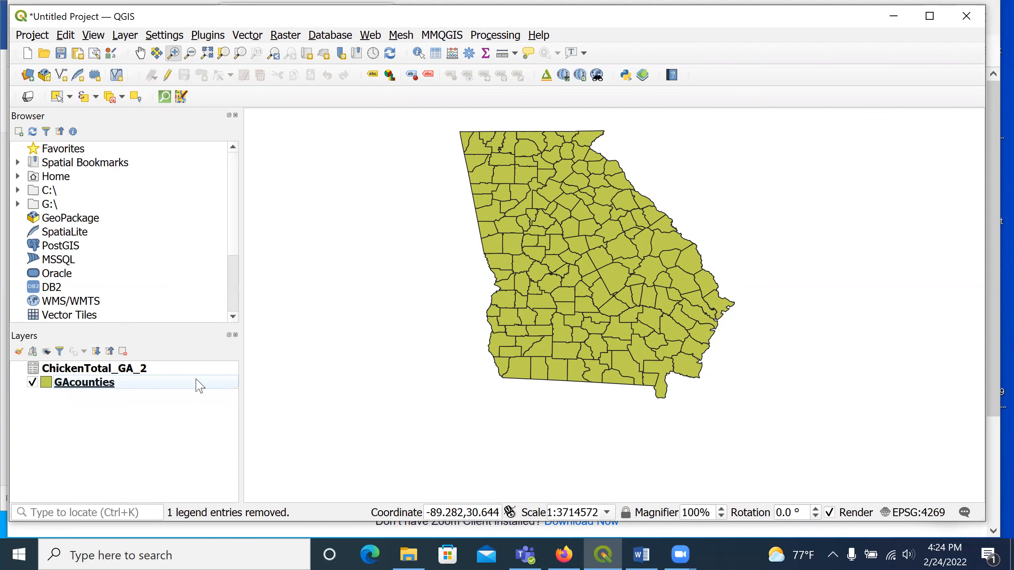
# Step: Start a new vector join on the GAcounties layer, using ChickenTotal_GA_2 as the join layer
pyautogui.rightClick(183, 388)
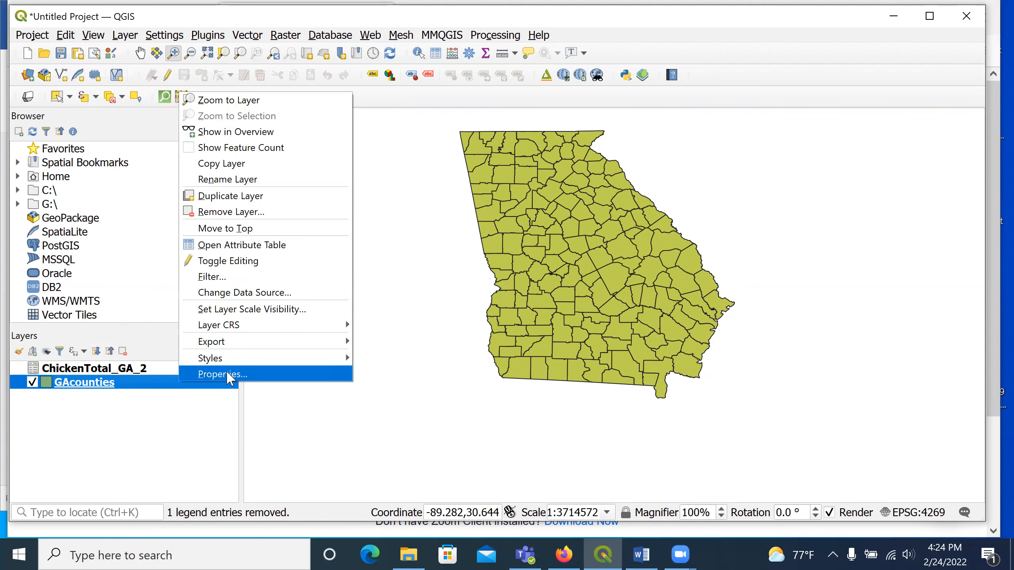
pyautogui.click(229, 375)
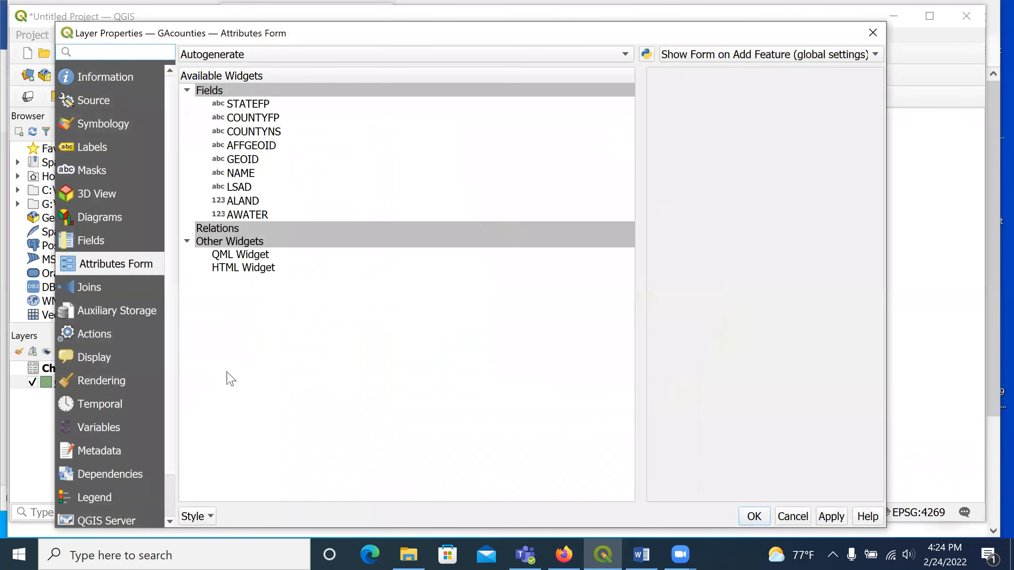
pyautogui.click(99, 127)
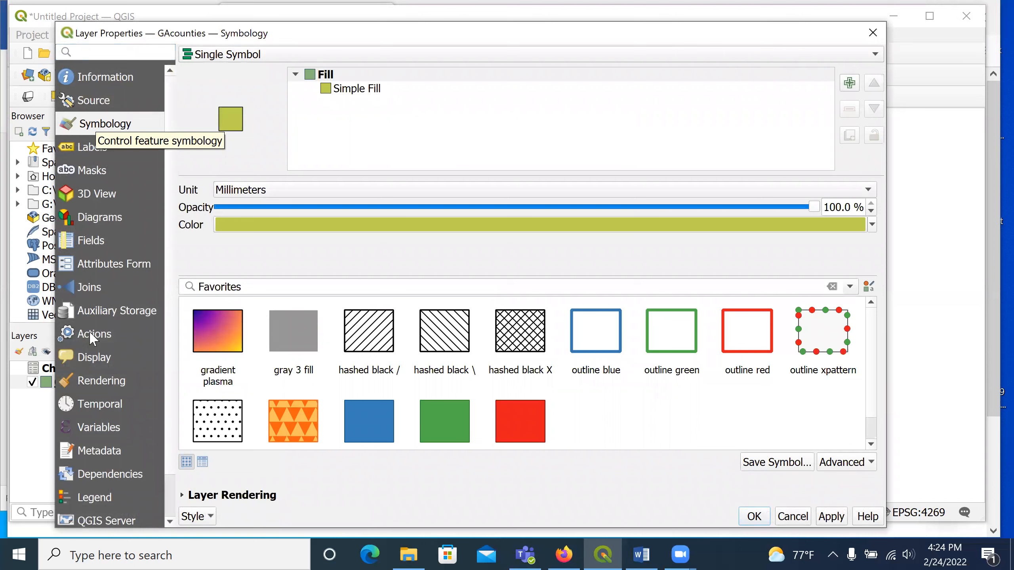
pyautogui.click(91, 288)
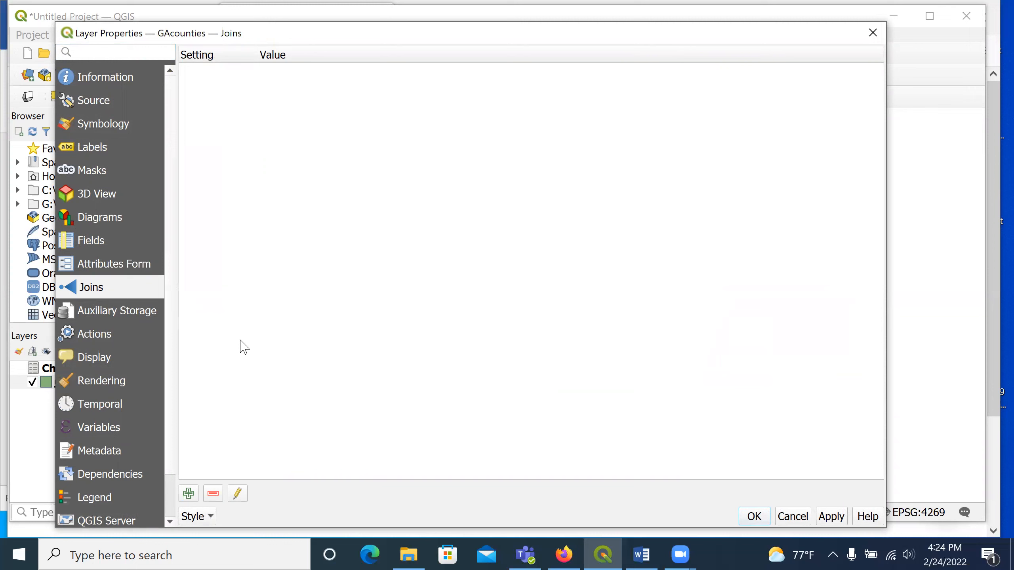
pyautogui.click(189, 494)
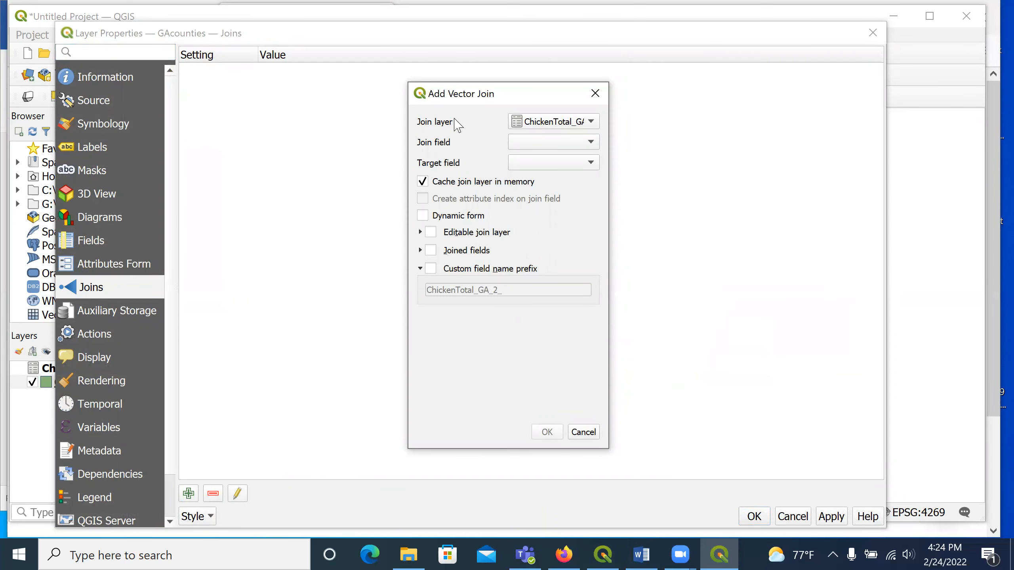
pyautogui.click(595, 126)
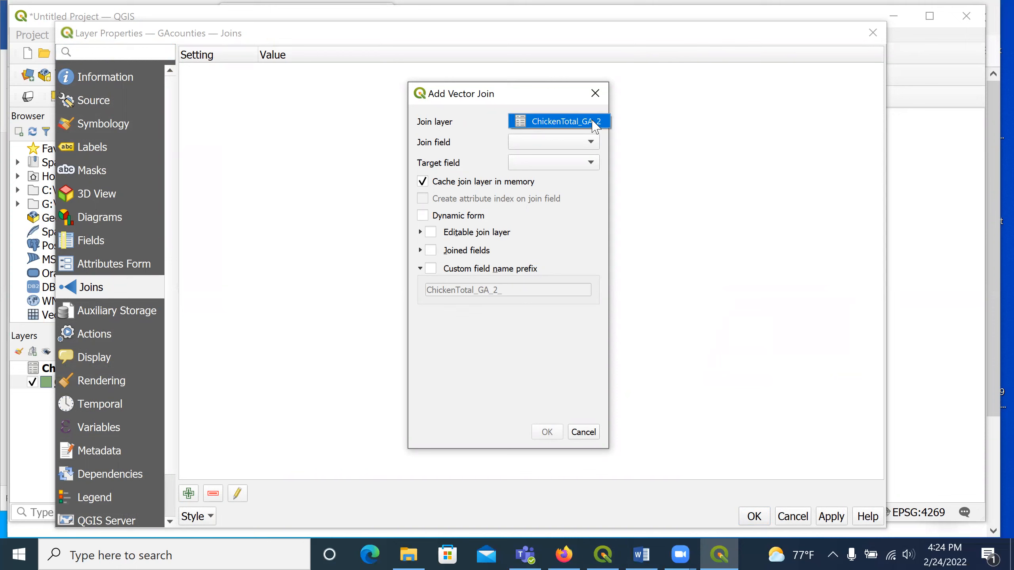
pyautogui.click(595, 127)
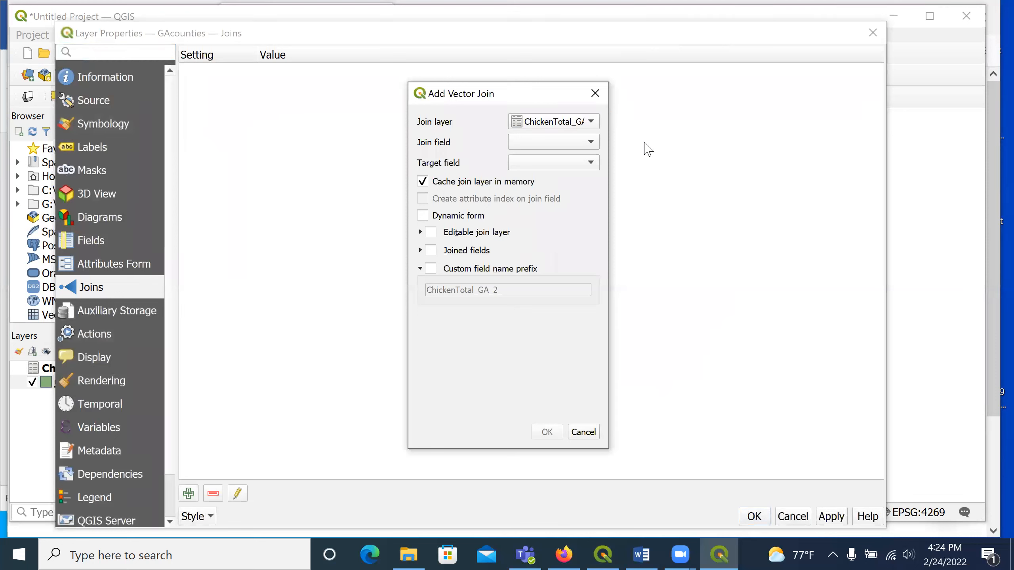
# Step: Match the join field COUNTY to the target field NAME in the vector join
pyautogui.click(591, 143)
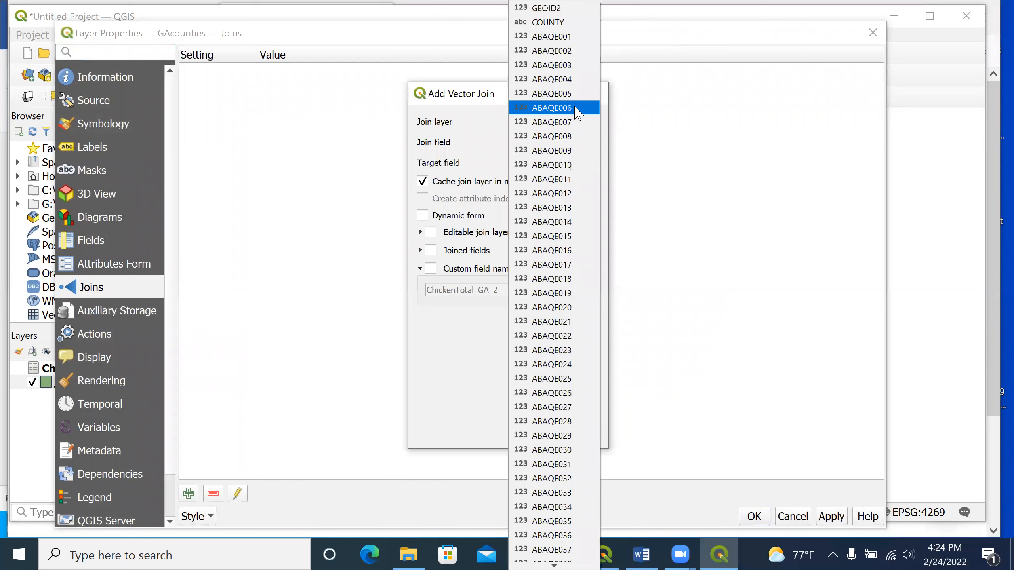
pyautogui.click(547, 23)
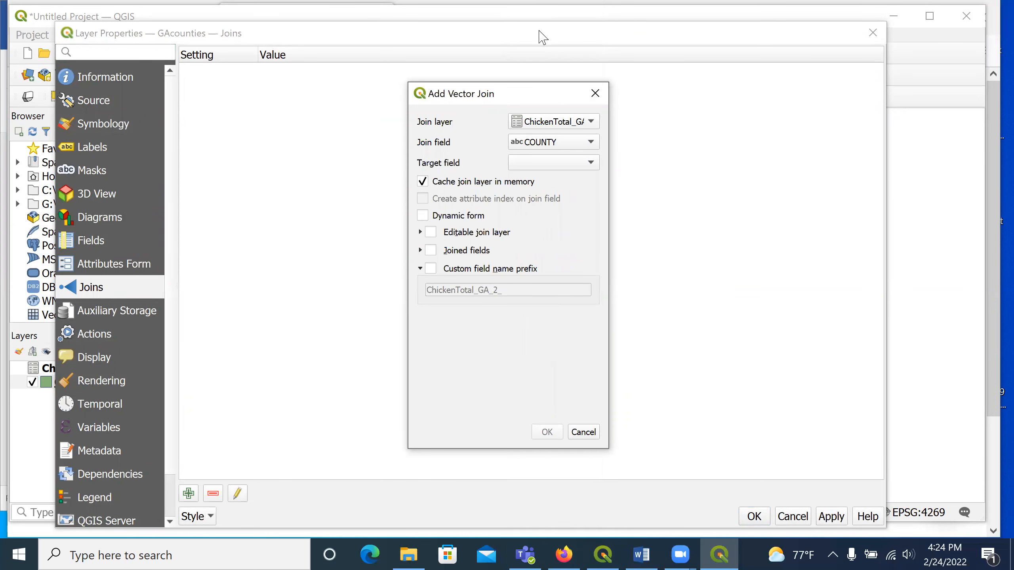
pyautogui.click(592, 143)
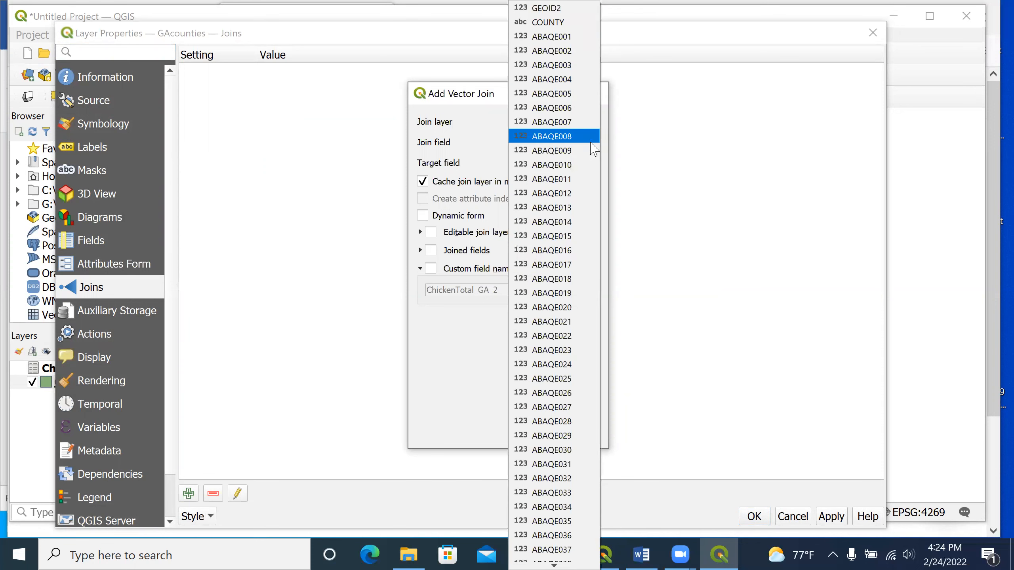
pyautogui.click(522, 23)
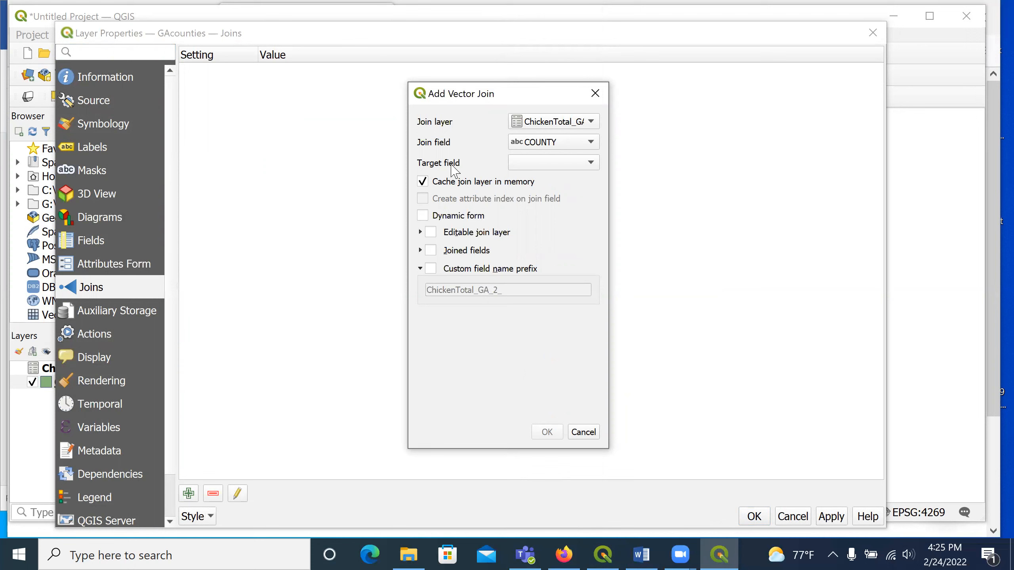
pyautogui.click(591, 164)
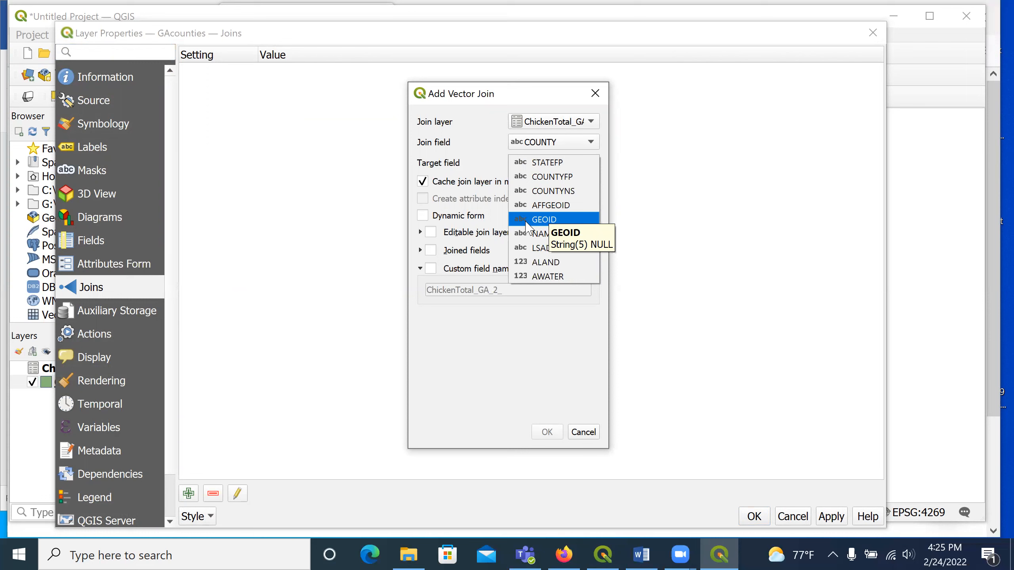
pyautogui.click(545, 237)
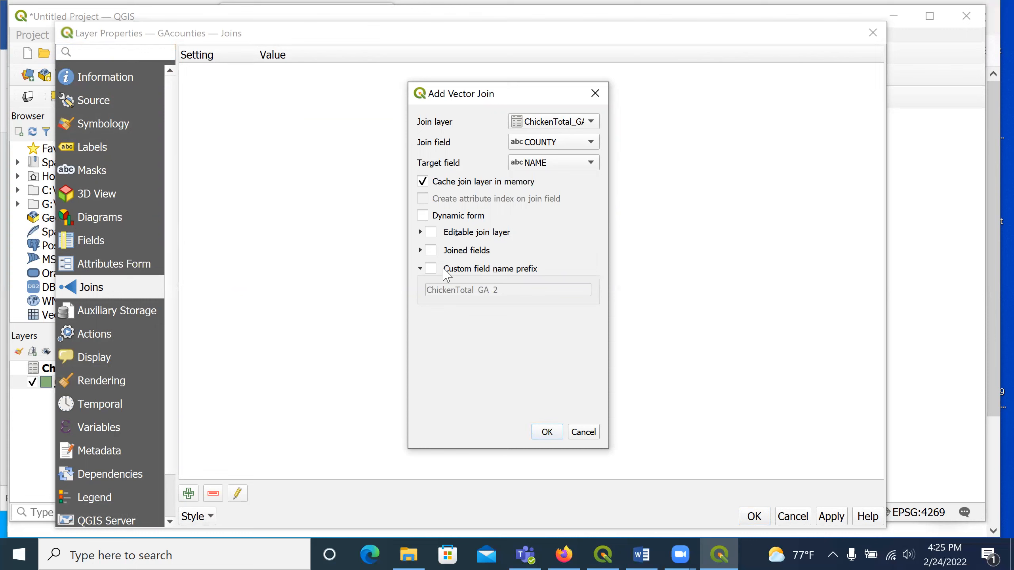
# Step: Enable the custom field name prefix, clear it so it is blank, and apply the join to the GAcounties layer
pyautogui.click(420, 269)
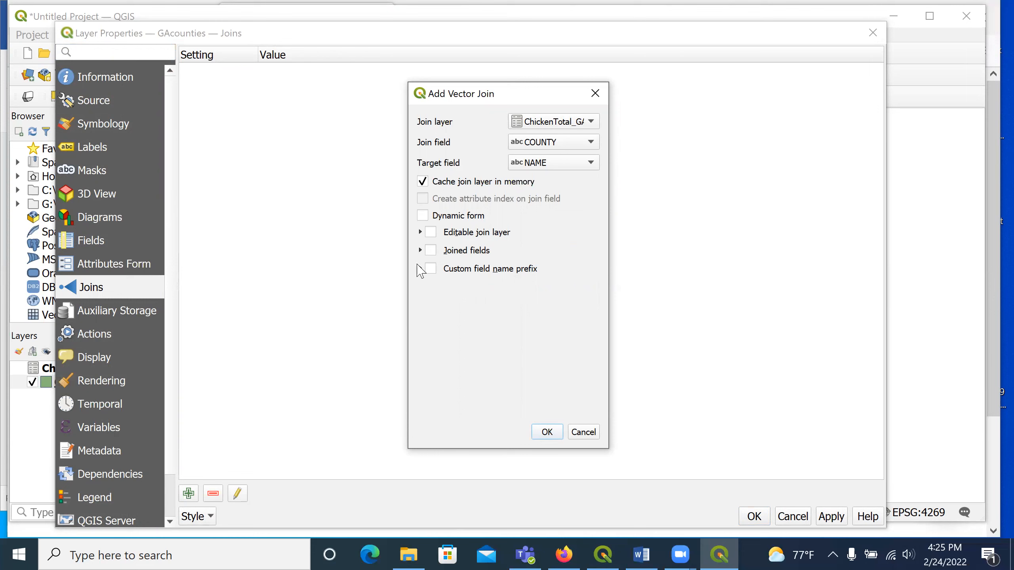
pyautogui.click(420, 268)
pyautogui.click(430, 269)
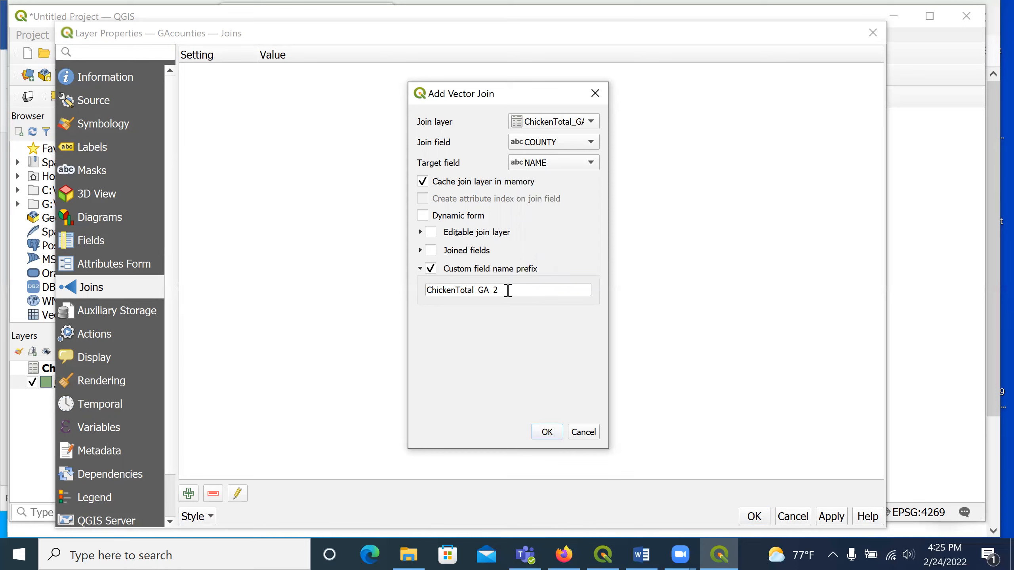
pyautogui.moveTo(508, 290); pyautogui.dragTo(421, 285)
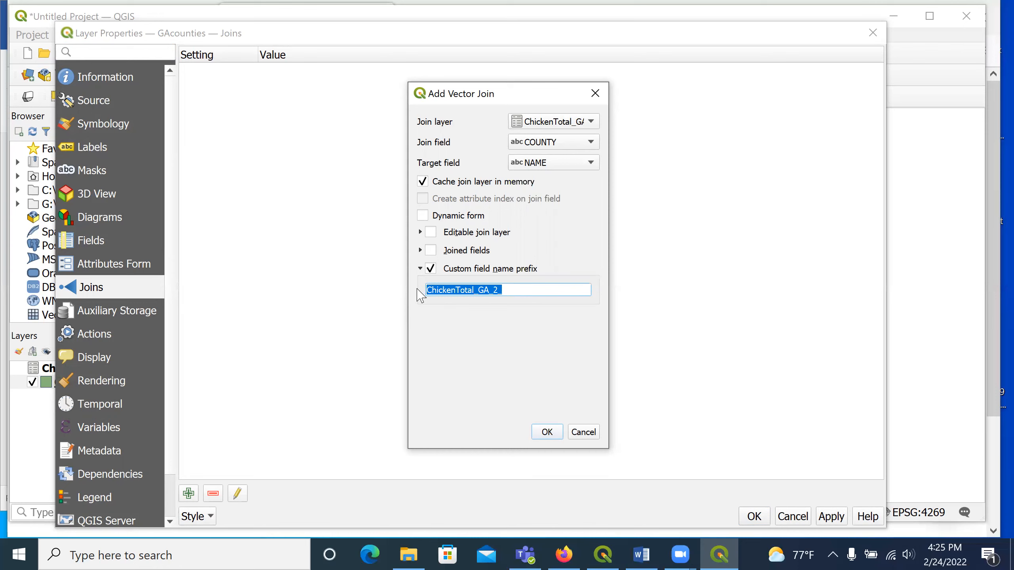
pyautogui.press('BackSpace')
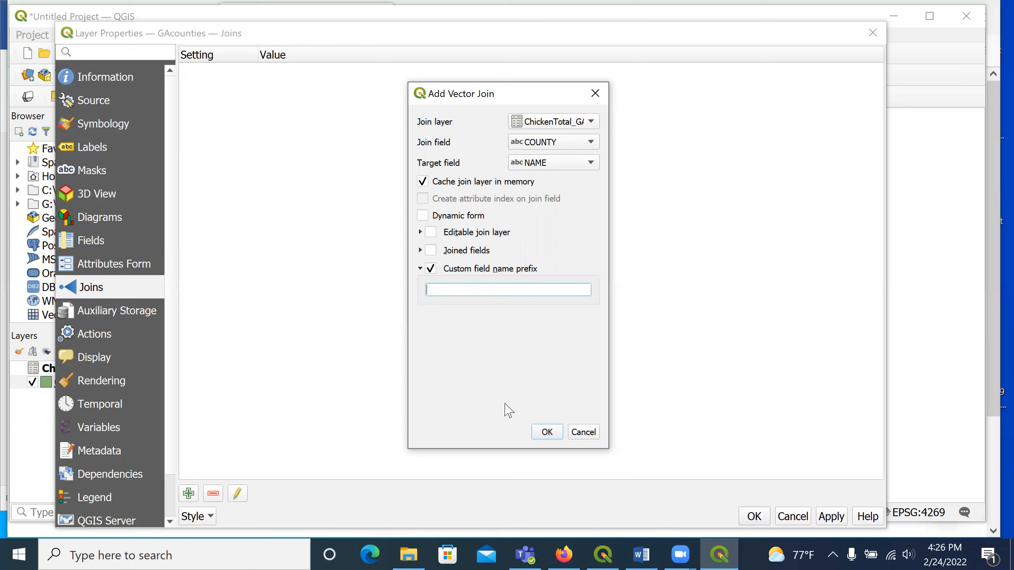
pyautogui.click(547, 434)
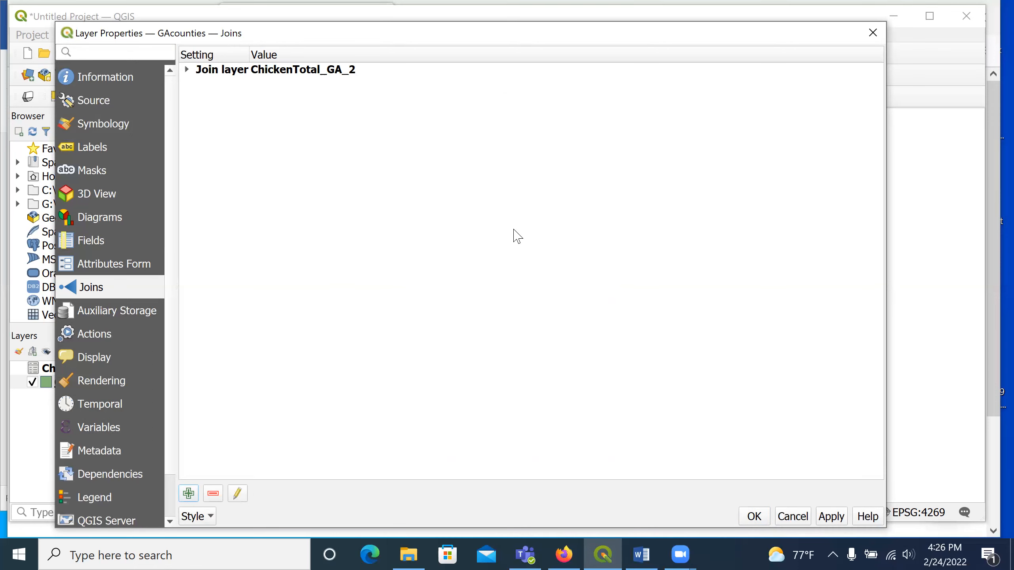
pyautogui.click(834, 517)
pyautogui.click(754, 517)
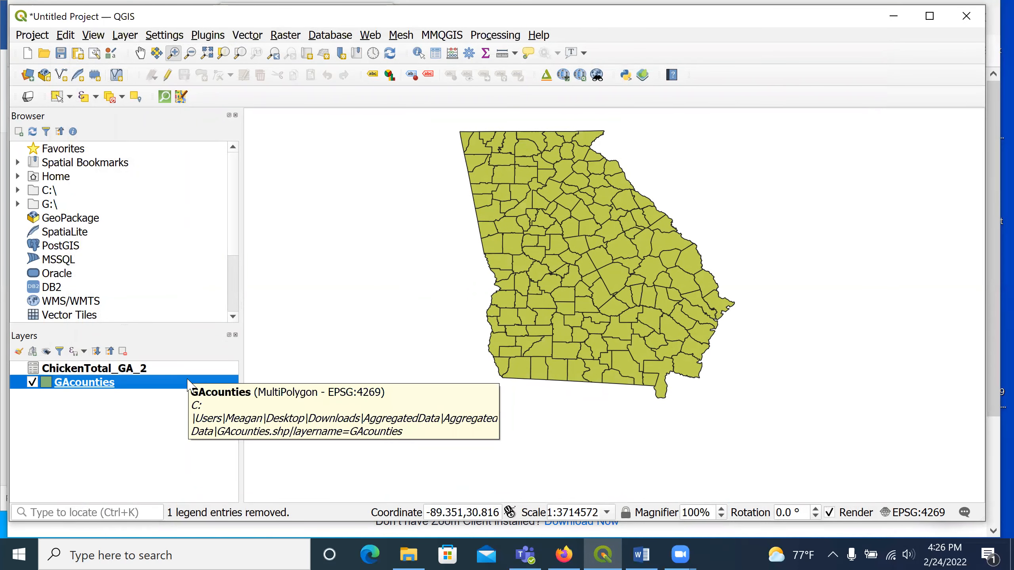
# Step: Examine the GAcounties attribute table across all its columns for the joined chicken data, and close it
pyautogui.rightClick(191, 383)
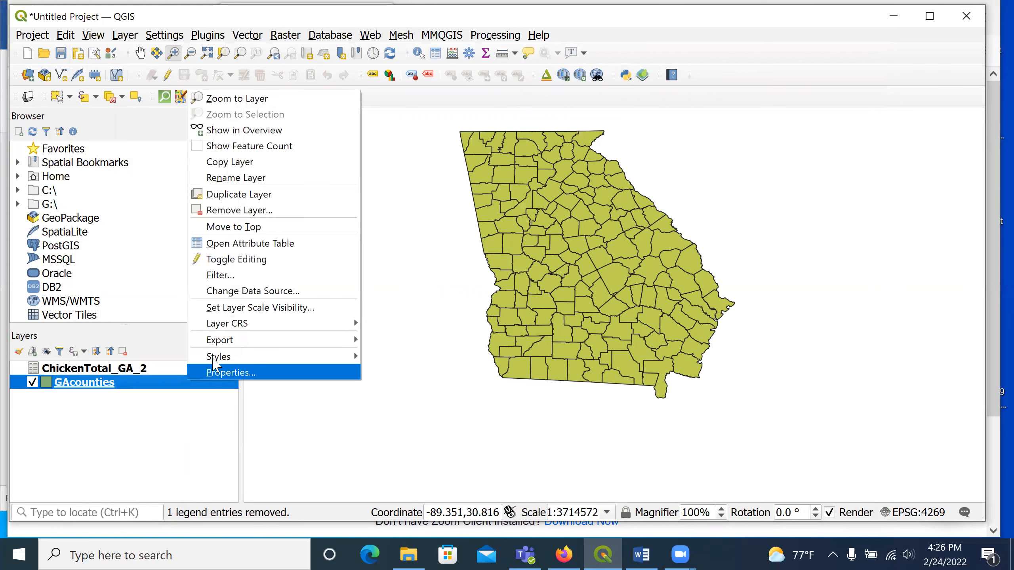
pyautogui.click(266, 245)
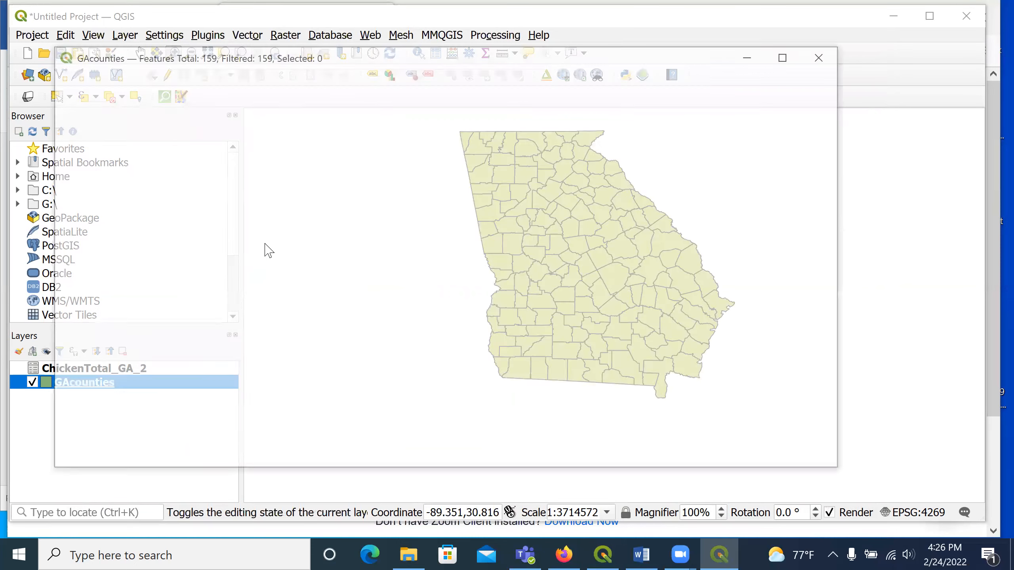
pyautogui.moveTo(122, 446); pyautogui.dragTo(819, 449)
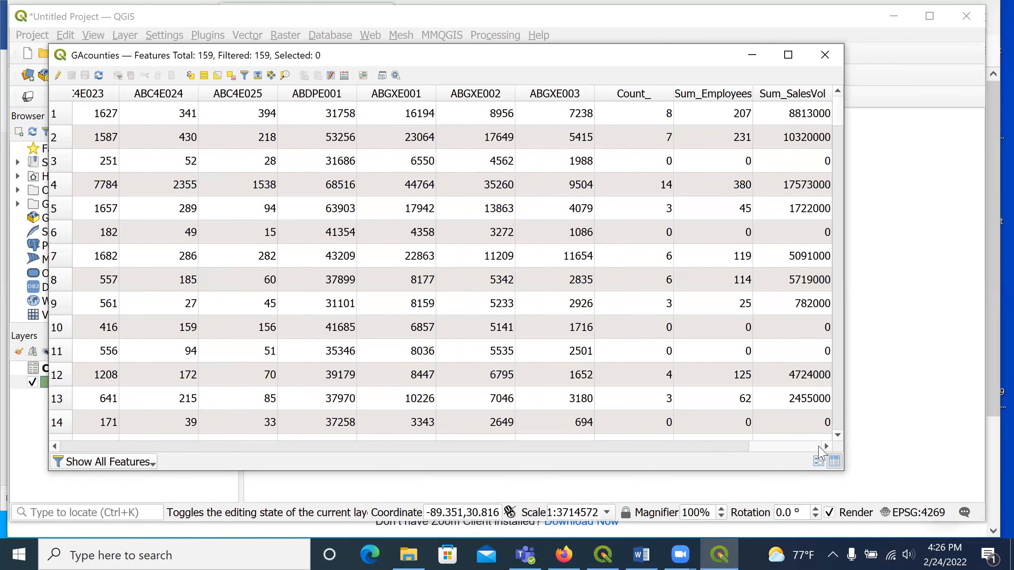
pyautogui.moveTo(819, 452); pyautogui.dragTo(111, 452)
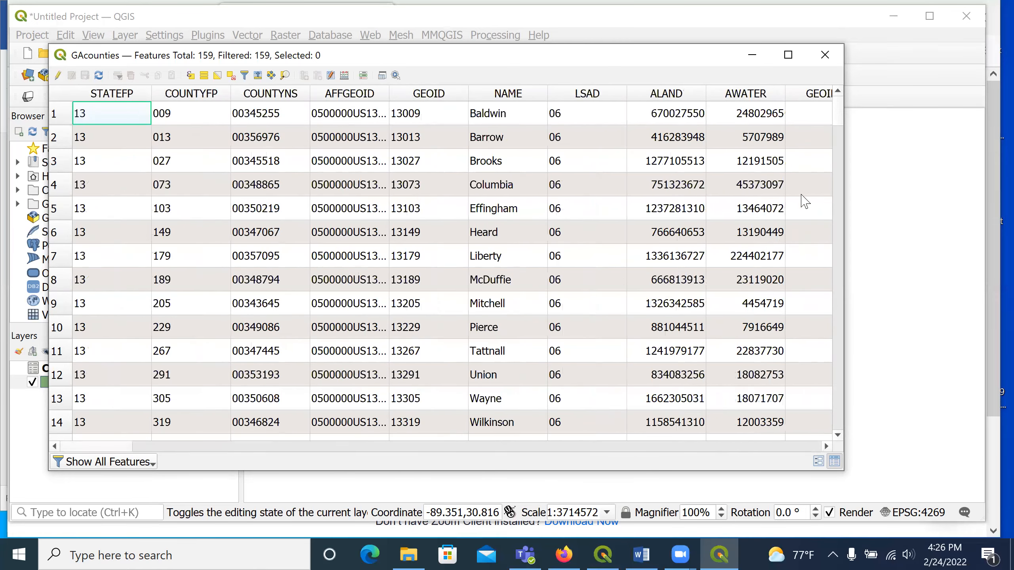
pyautogui.click(824, 54)
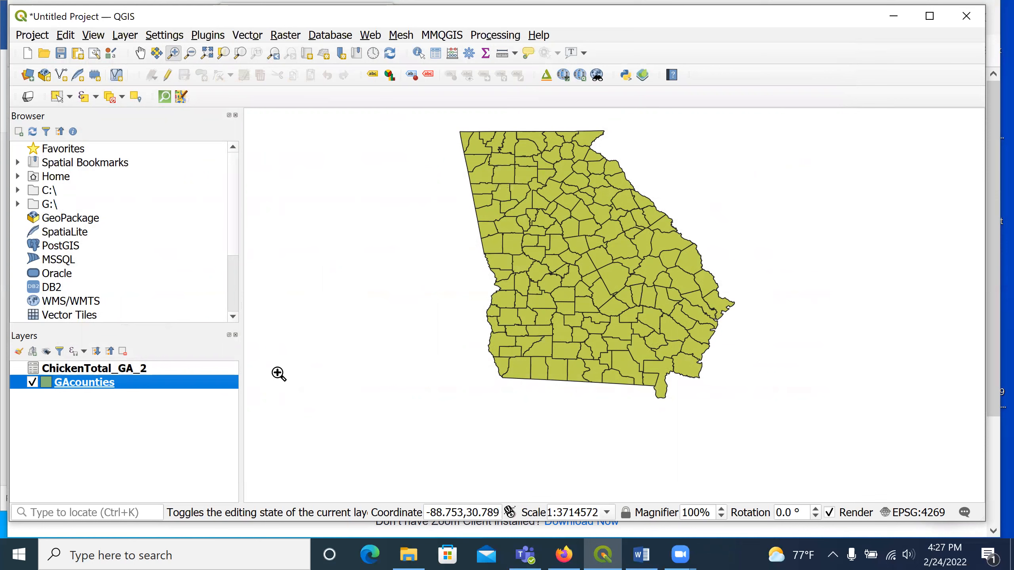
# Step: Start exporting the GAcounties features as an ESRI Shapefile named GAcountiesChickenData in the Aggregated Data folder
pyautogui.rightClick(186, 385)
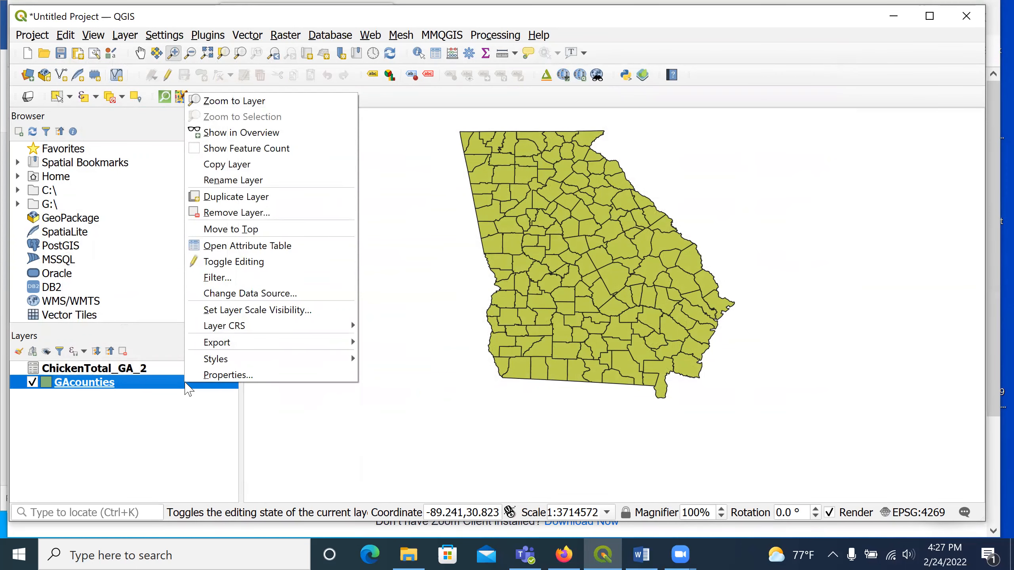
pyautogui.moveTo(238, 345)
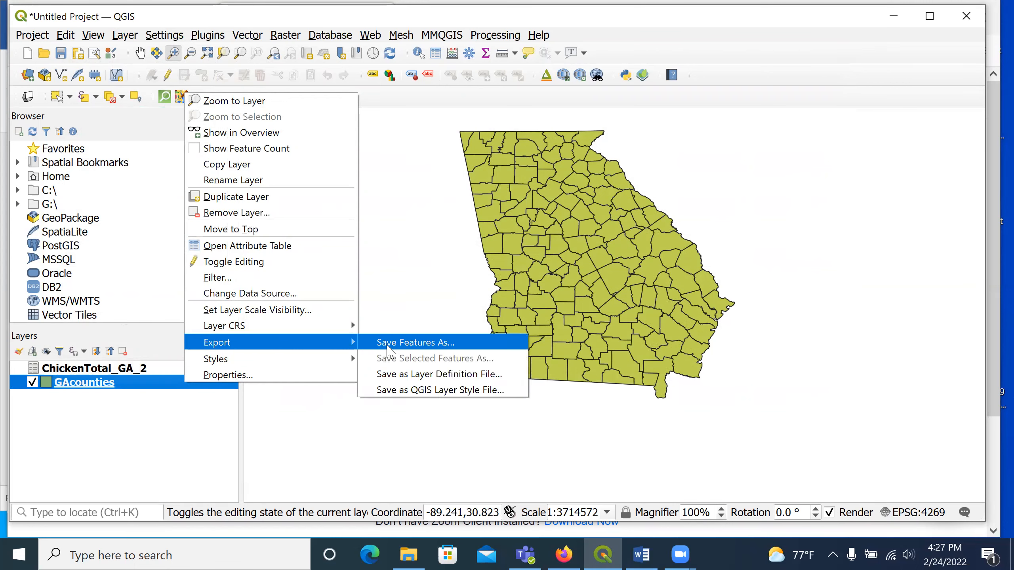
pyautogui.click(389, 346)
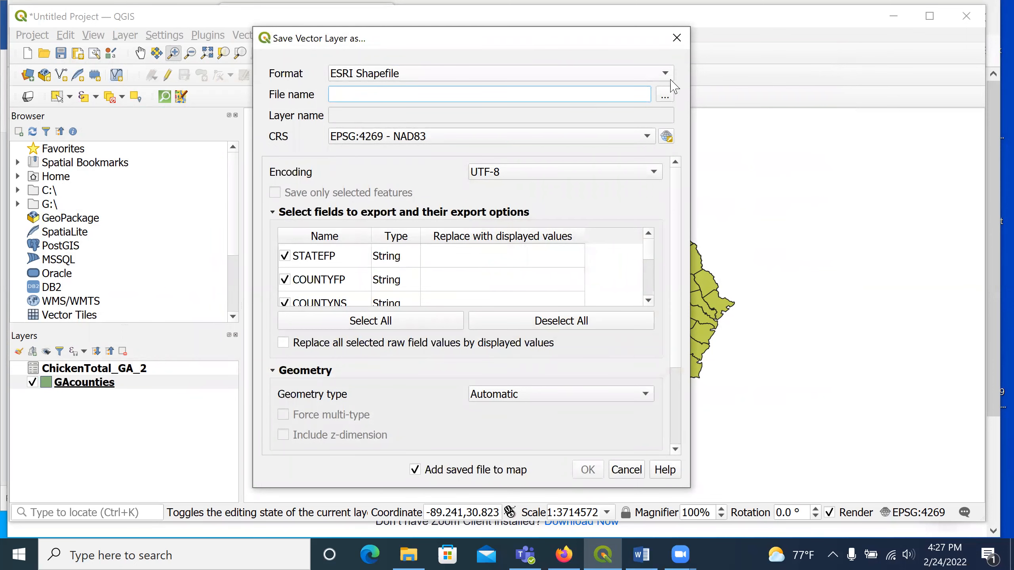
pyautogui.click(665, 98)
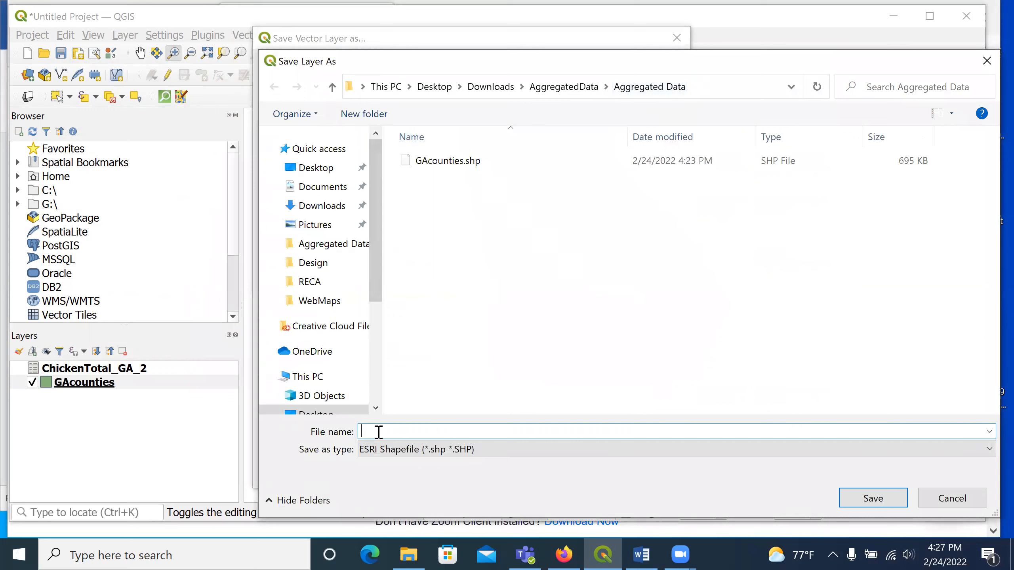
pyautogui.write('G')
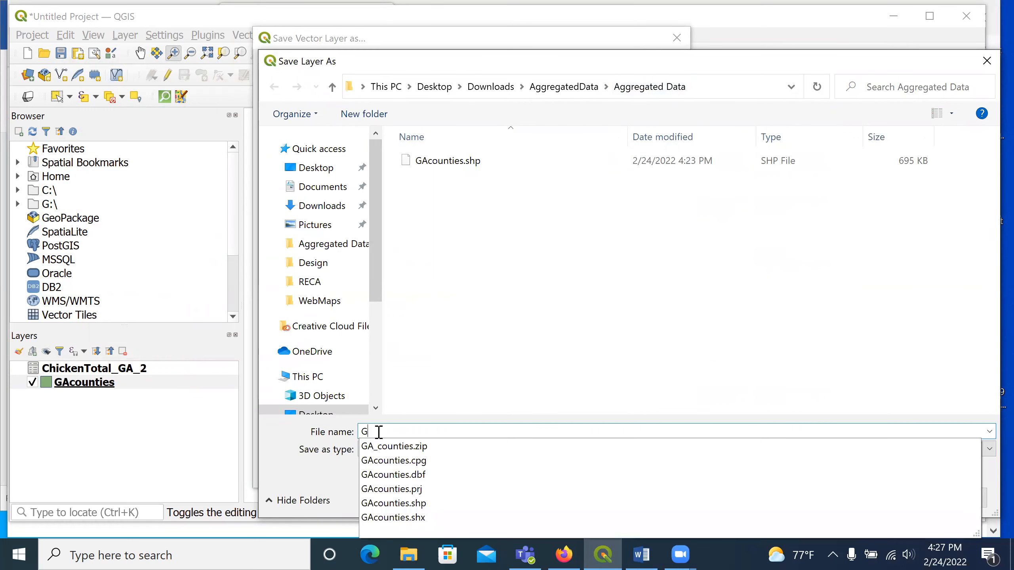
pyautogui.write('Acounties')
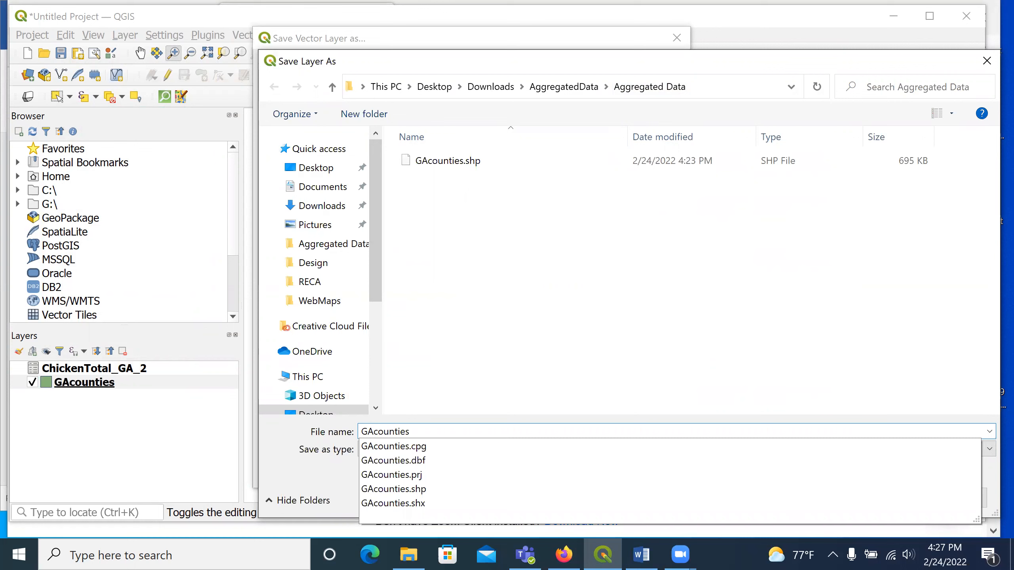
pyautogui.write('Chicken')
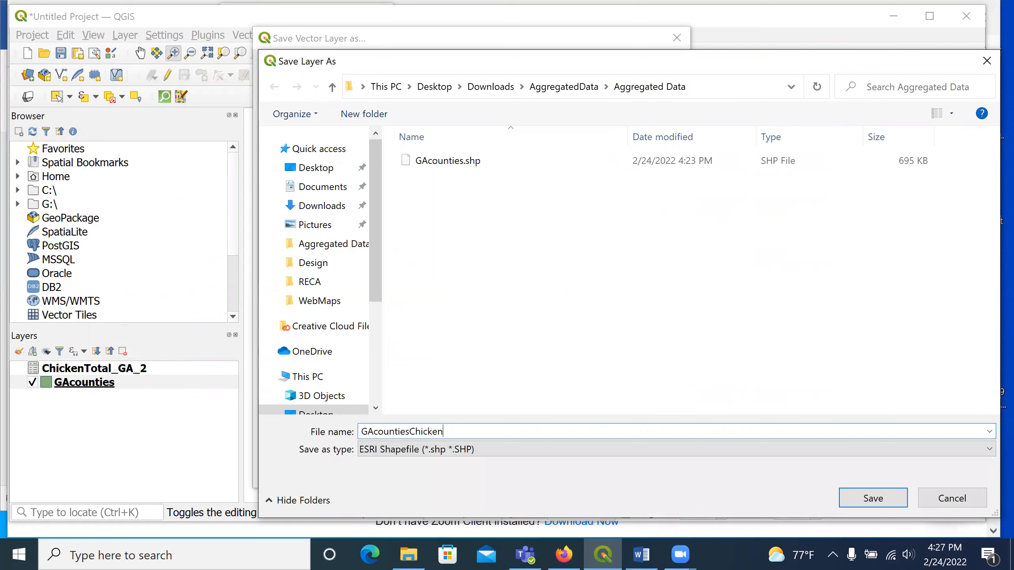
pyautogui.write('Data')
pyautogui.click(880, 504)
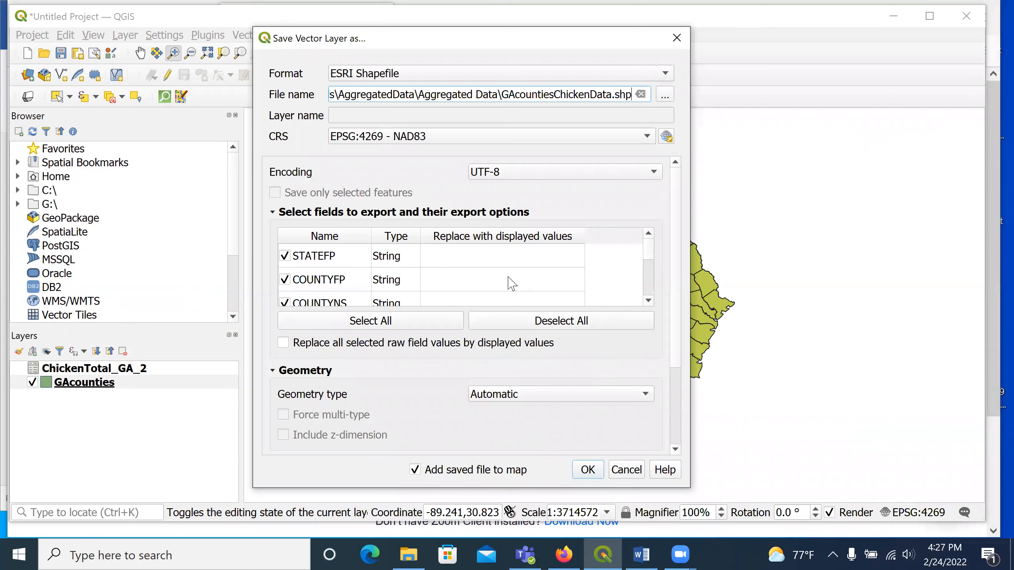
# Step: Clear all fields from the export selection, and include only Sum_SalesVol, Sum_Employees and Count_
pyautogui.scroll(-6, 471, 280)
pyautogui.scroll(-8, 384, 291)
pyautogui.scroll(-8, 378, 290)
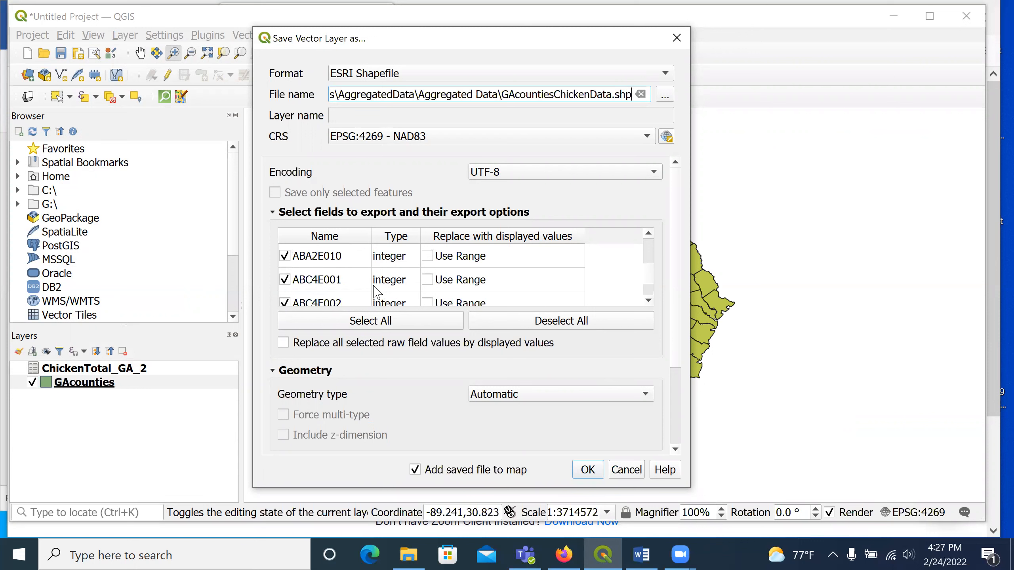
pyautogui.scroll(-8, 377, 292)
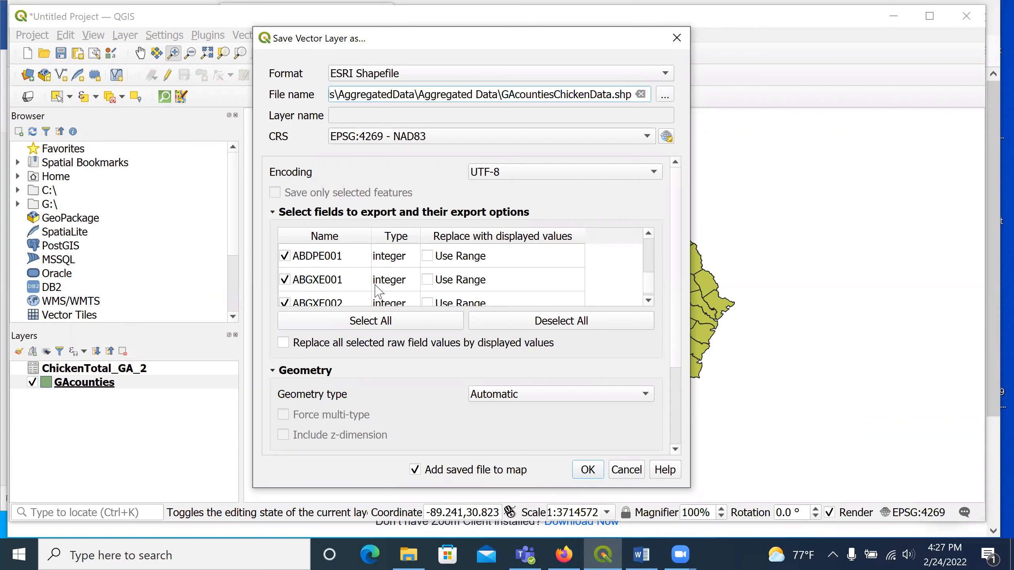
pyautogui.scroll(-2, 377, 291)
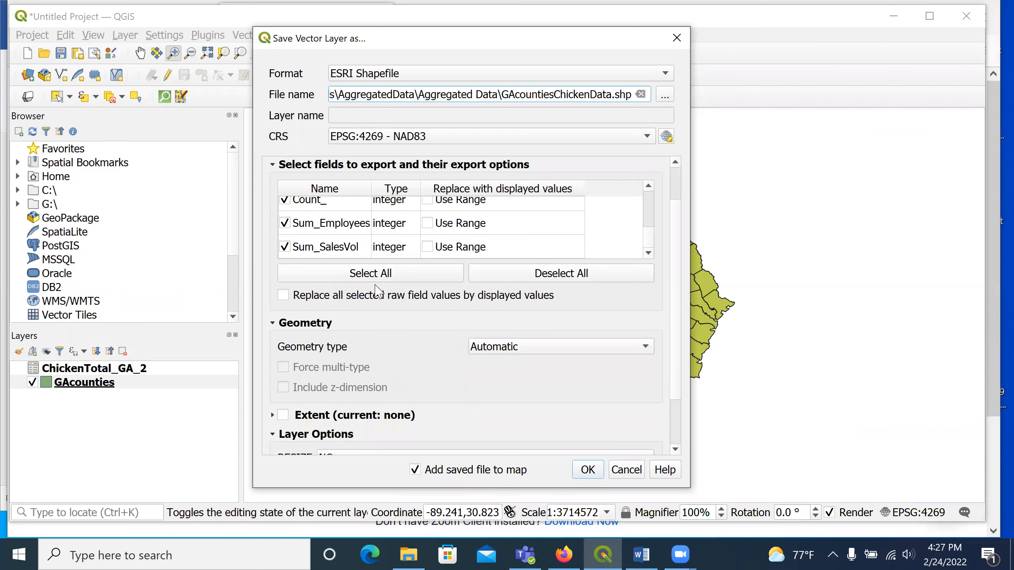
pyautogui.click(570, 279)
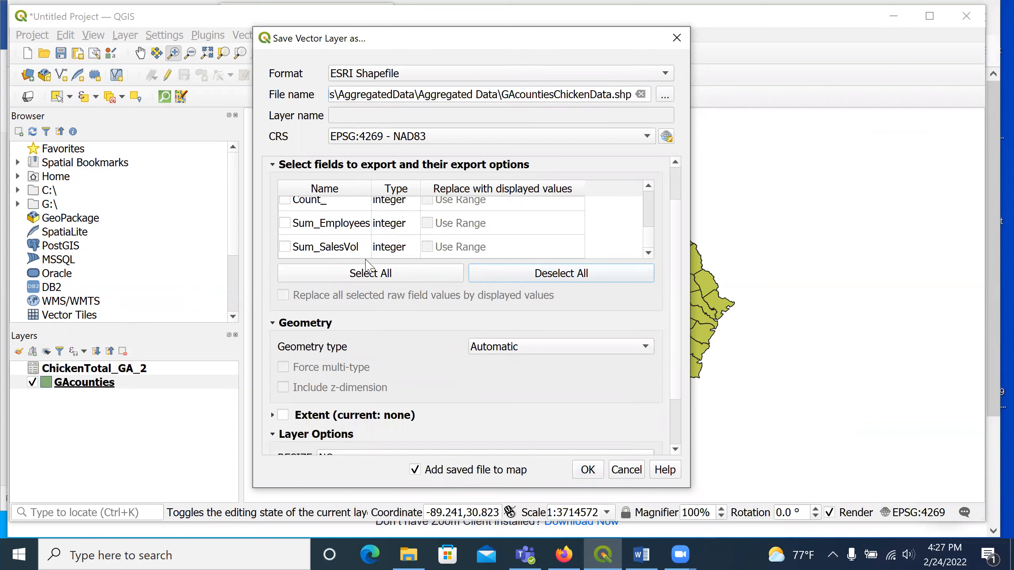
pyautogui.click(285, 247)
pyautogui.click(286, 224)
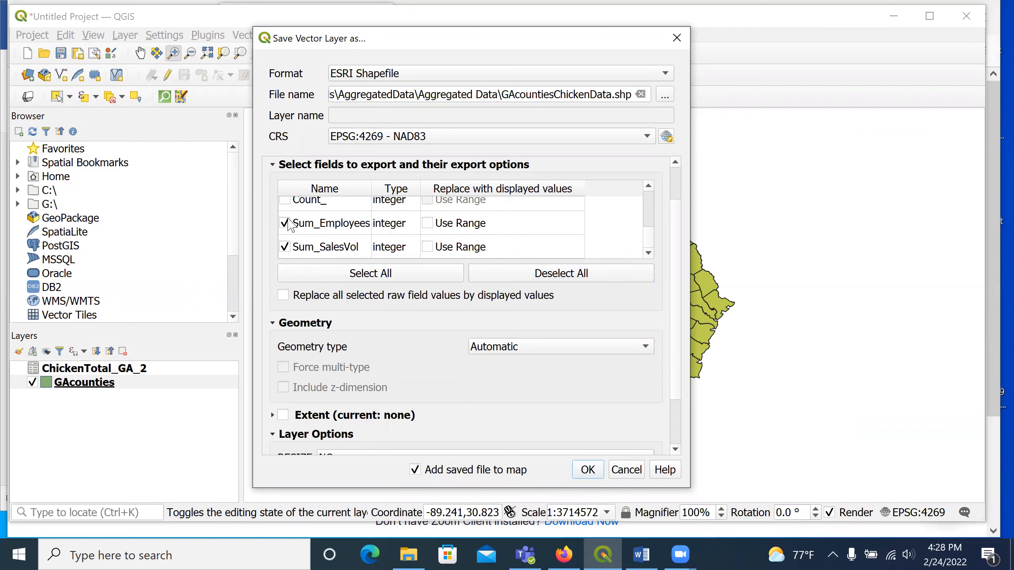
pyautogui.click(285, 201)
# Step: Add the ABAQE001 field to the fields being exported
pyautogui.scroll(8, 400, 236)
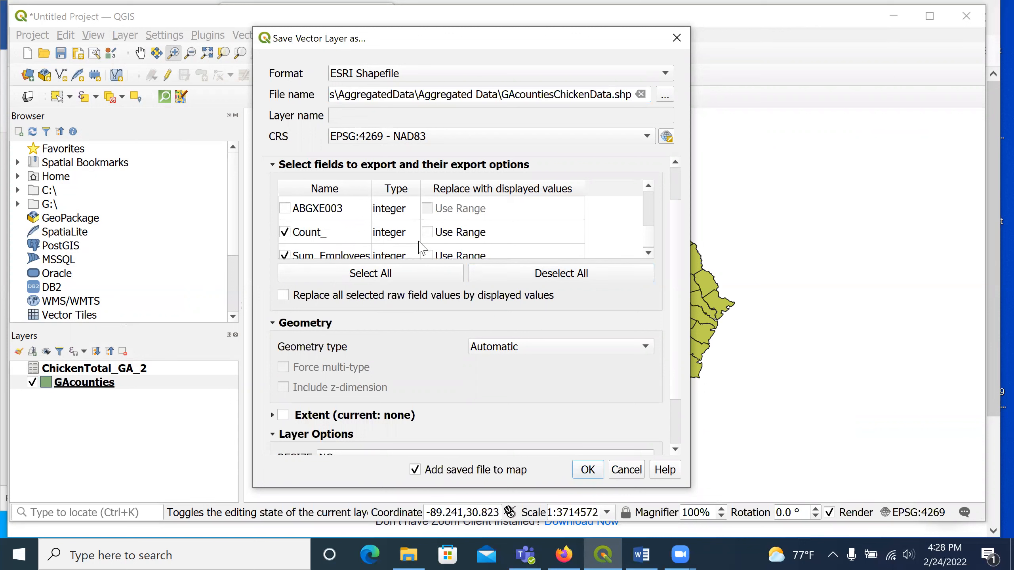
pyautogui.scroll(10, 423, 247)
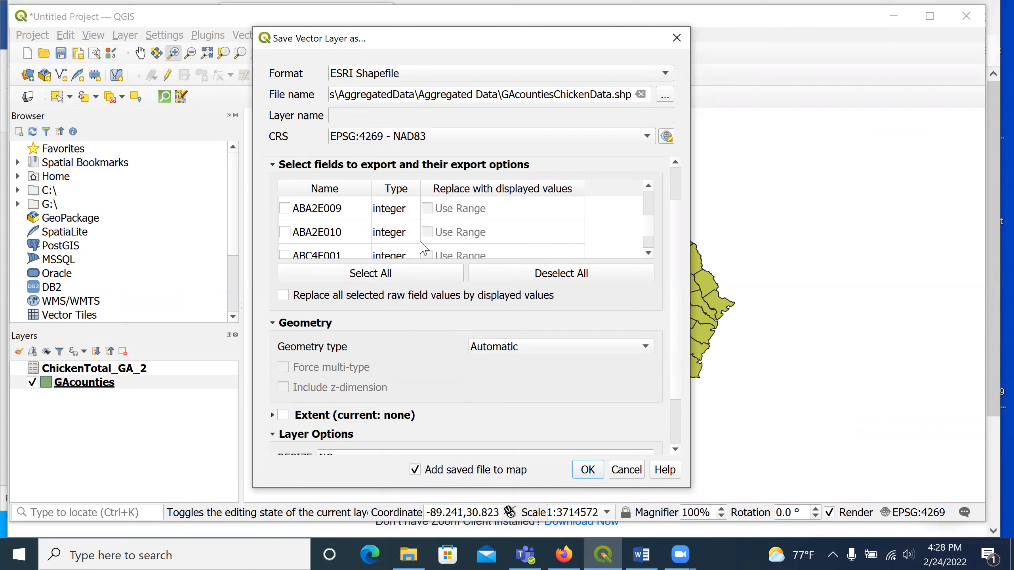
pyautogui.scroll(7, 423, 248)
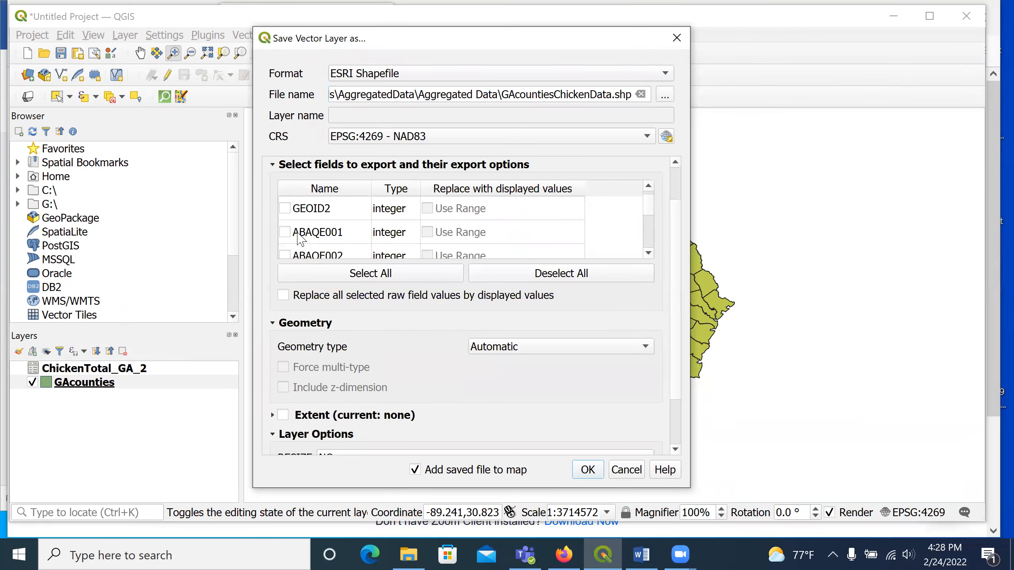
pyautogui.click(285, 232)
# Step: Include the county identification fields NAME, GEOID and AFFGEOID in the export
pyautogui.scroll(1, 365, 244)
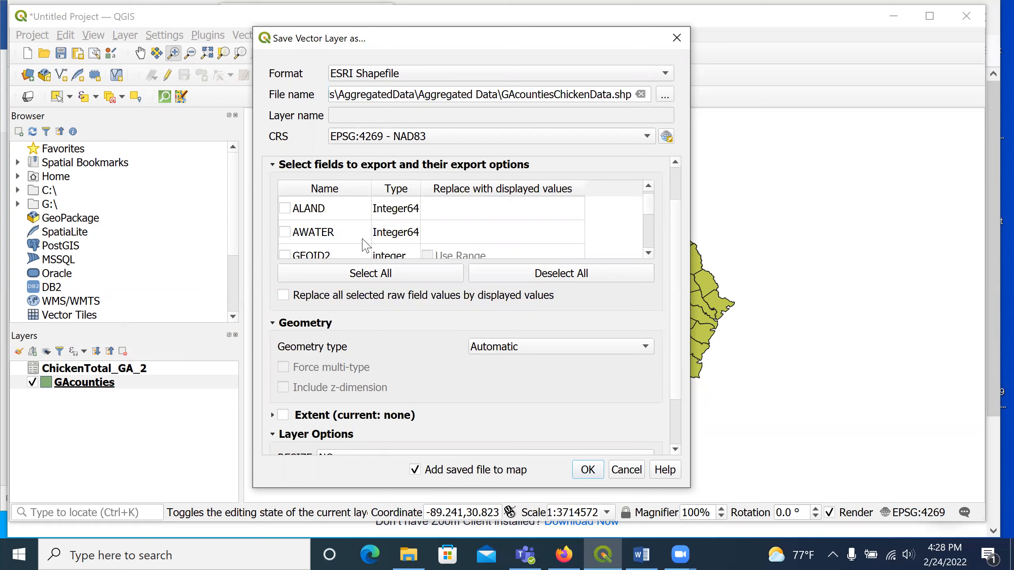
pyautogui.scroll(2, 364, 242)
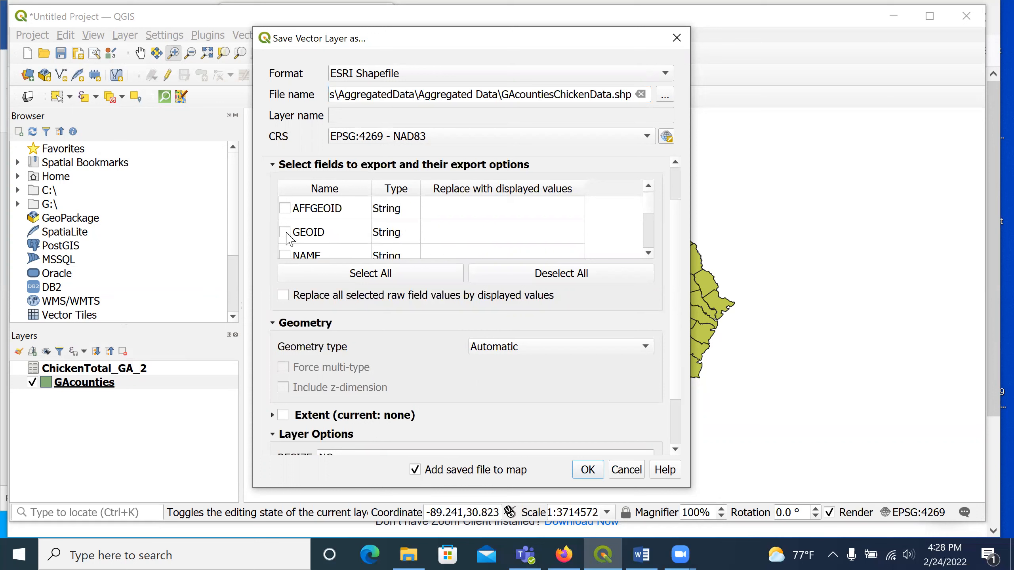
pyautogui.scroll(-1, 317, 233)
pyautogui.click(285, 208)
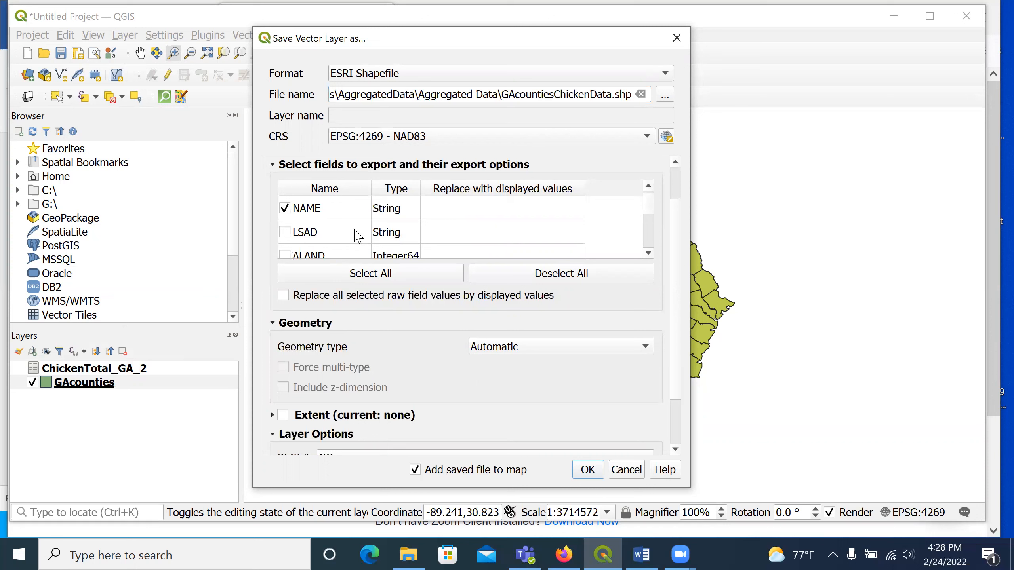
pyautogui.scroll(1, 358, 237)
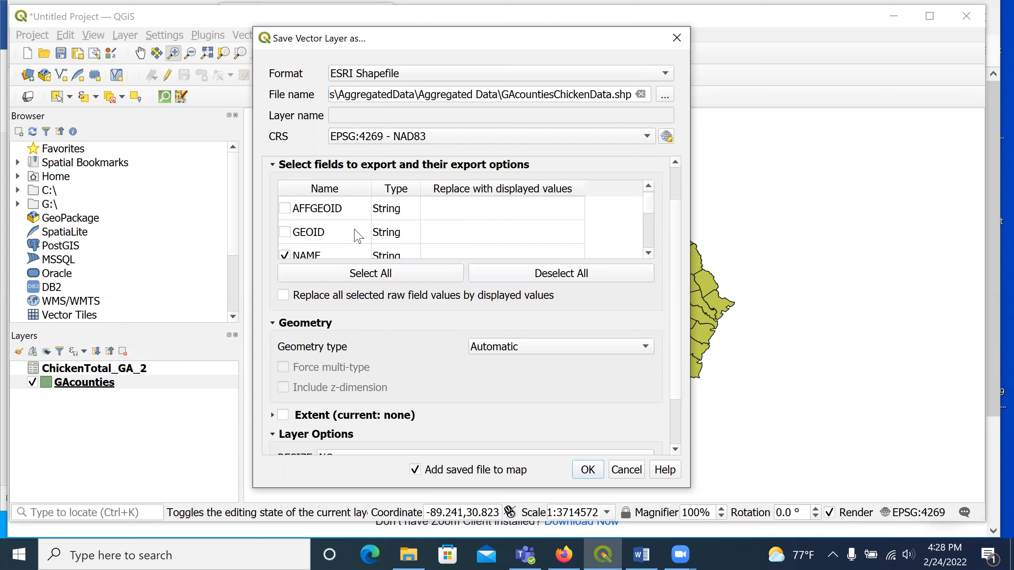
pyautogui.click(285, 232)
pyautogui.click(285, 209)
pyautogui.scroll(3, 362, 238)
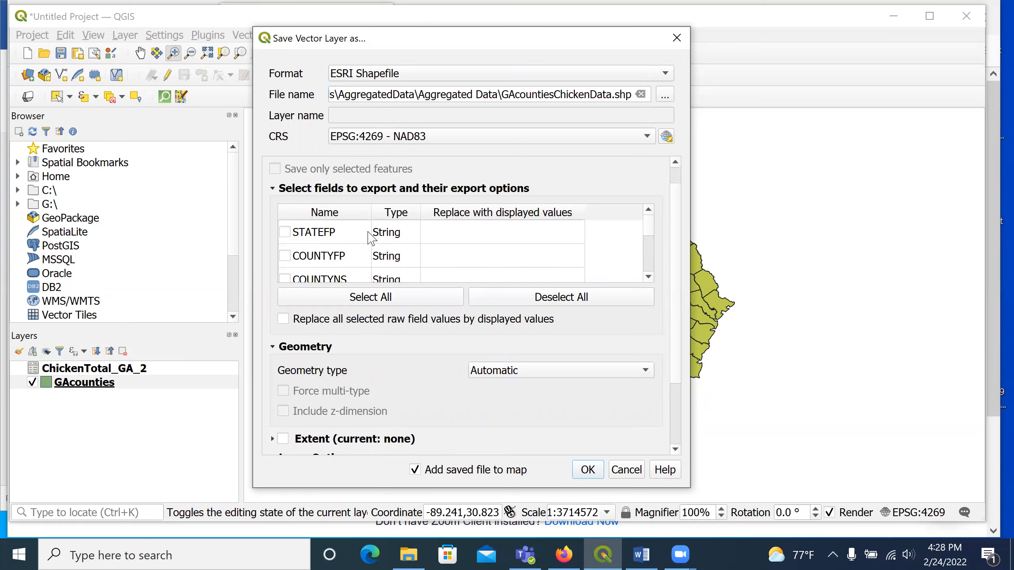
# Step: Review the field selection once more and run the shapefile export, adding the saved file to the map
pyautogui.scroll(-3, 371, 239)
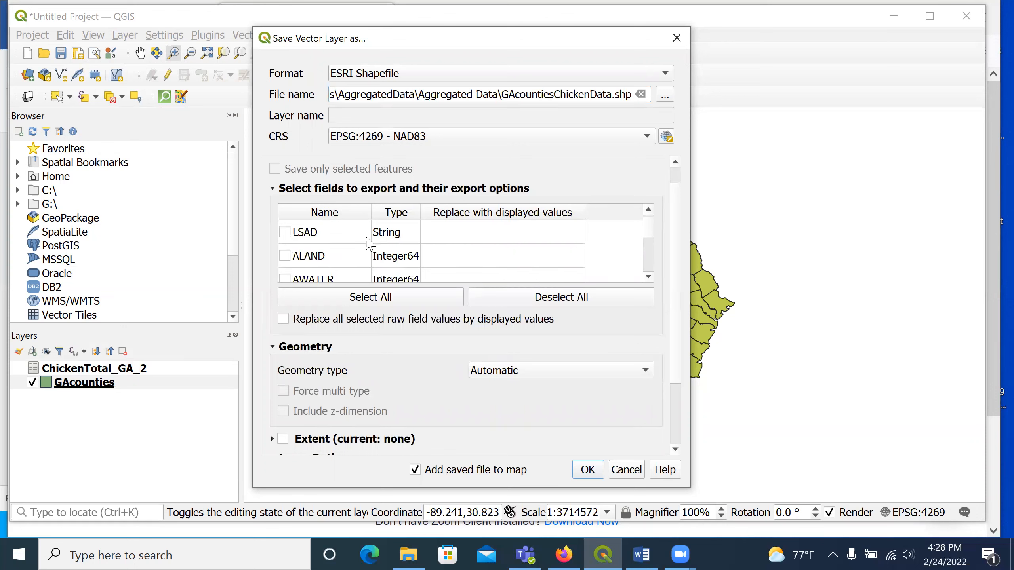
pyautogui.scroll(-1, 370, 244)
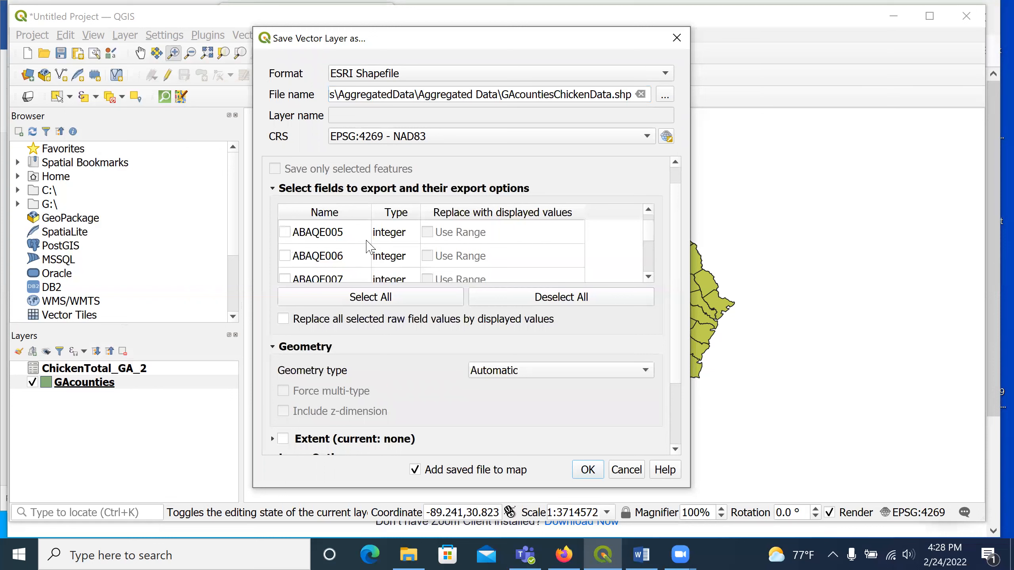
pyautogui.scroll(5, 370, 247)
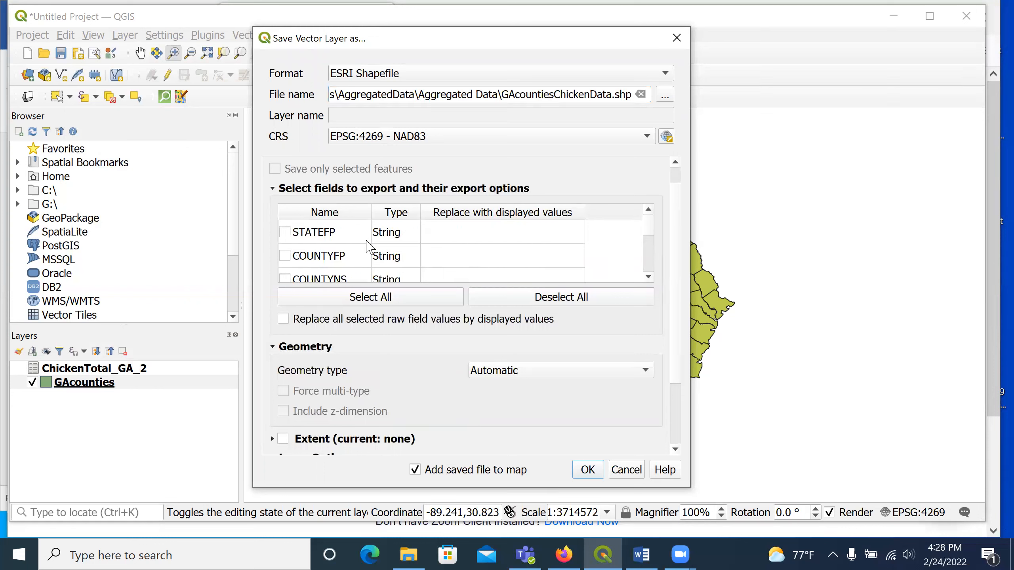
pyautogui.scroll(1, 370, 247)
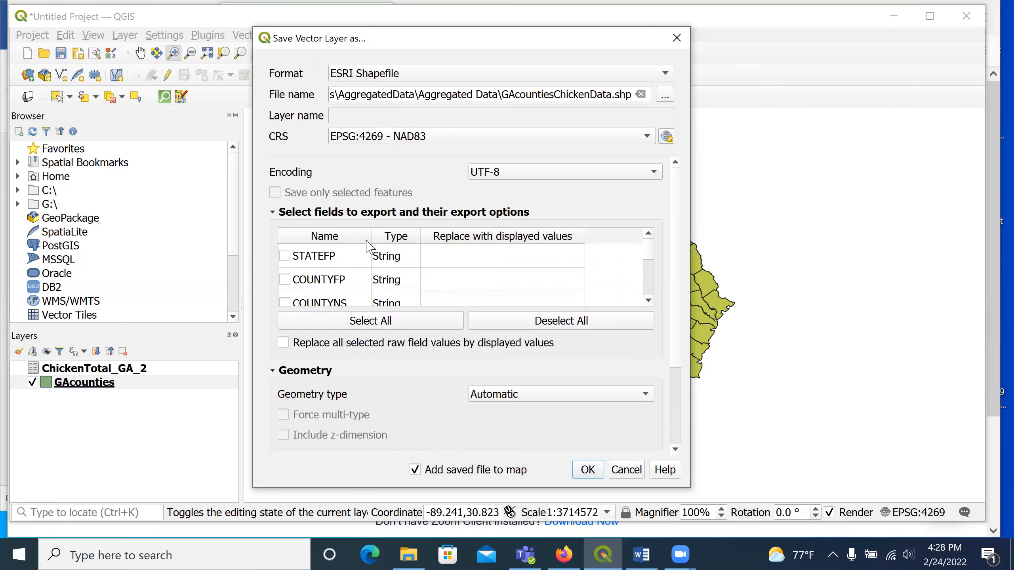
pyautogui.click(588, 471)
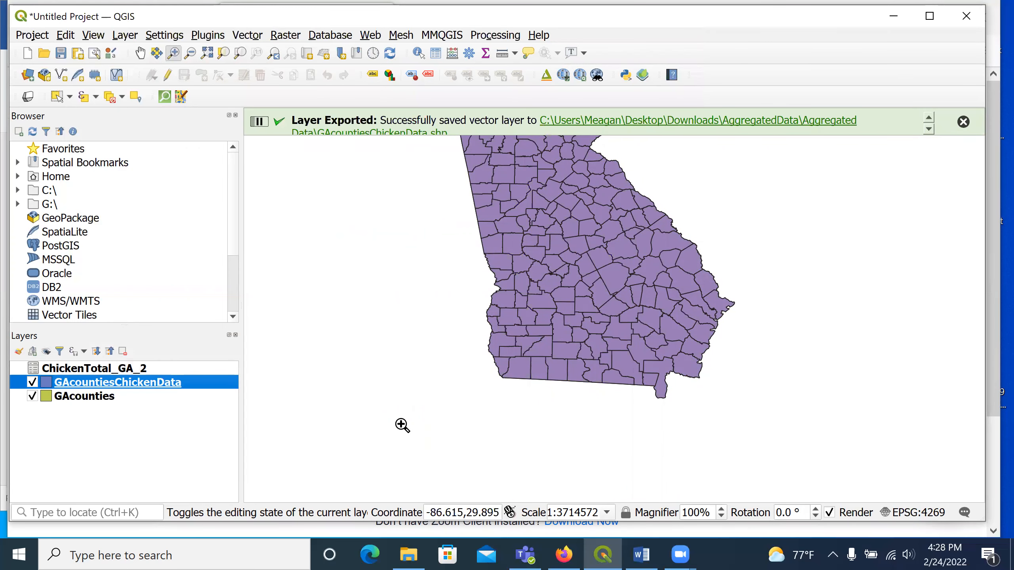
# Step: Check the exported fields in the GAcountiesChickenData attribute table, and close the table
pyautogui.rightClick(217, 385)
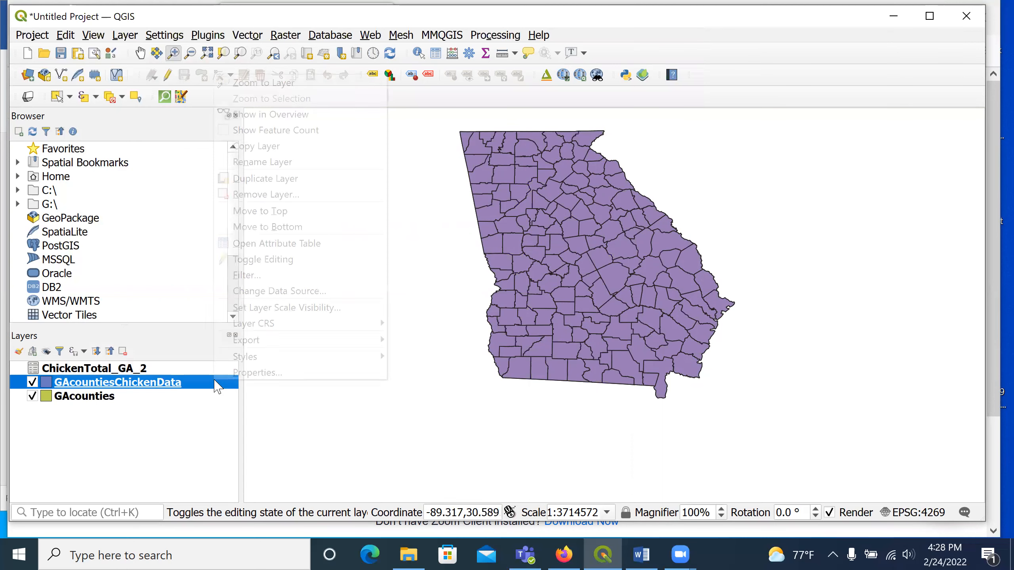
pyautogui.click(276, 244)
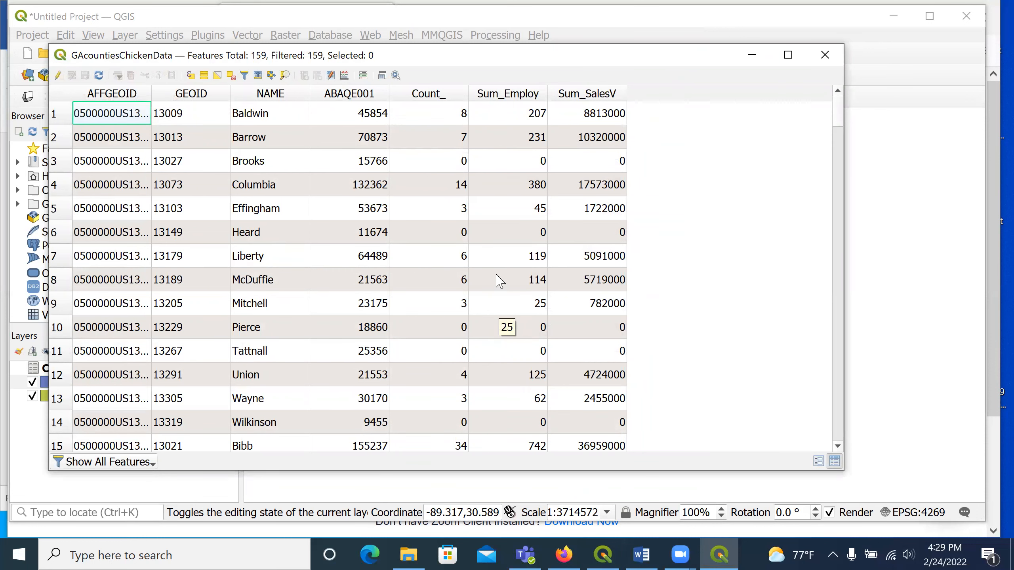
pyautogui.click(825, 55)
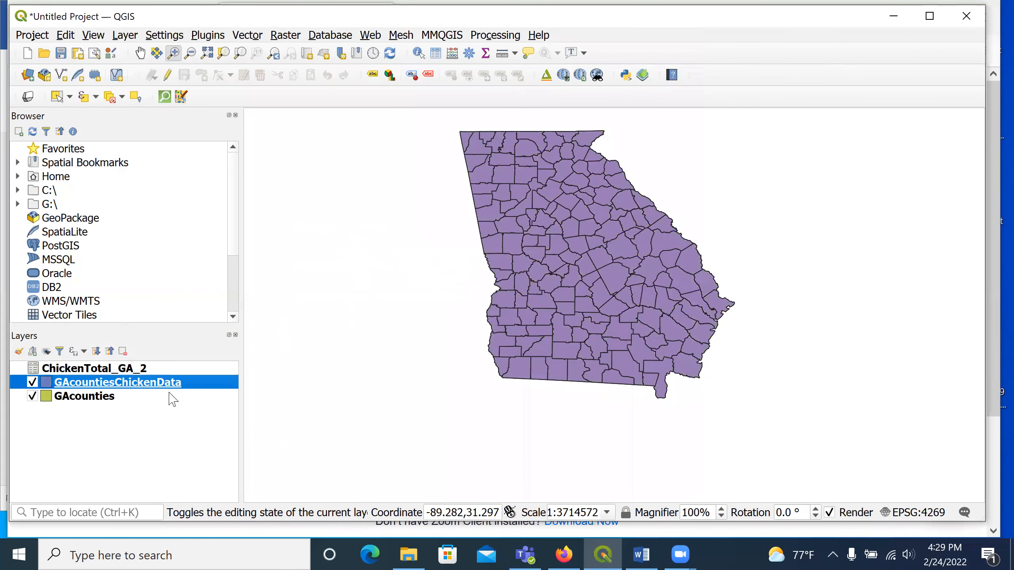
pyautogui.click(111, 402)
pyautogui.rightClick(111, 402)
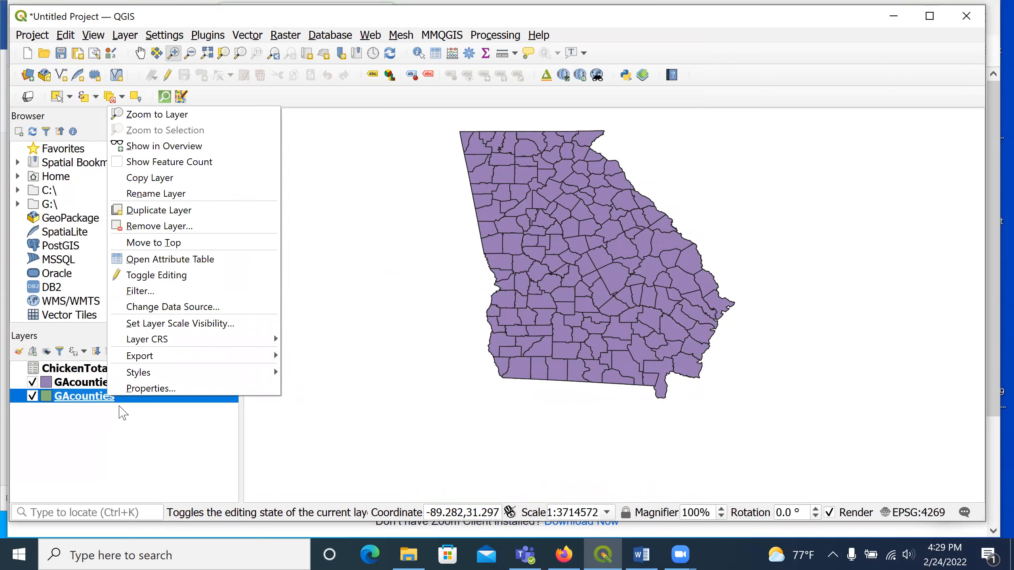
pyautogui.click(123, 414)
# Step: Remove the ChickenTotal_GA_2 table from the project and confirm the removal
pyautogui.click(114, 371)
pyautogui.rightClick(112, 374)
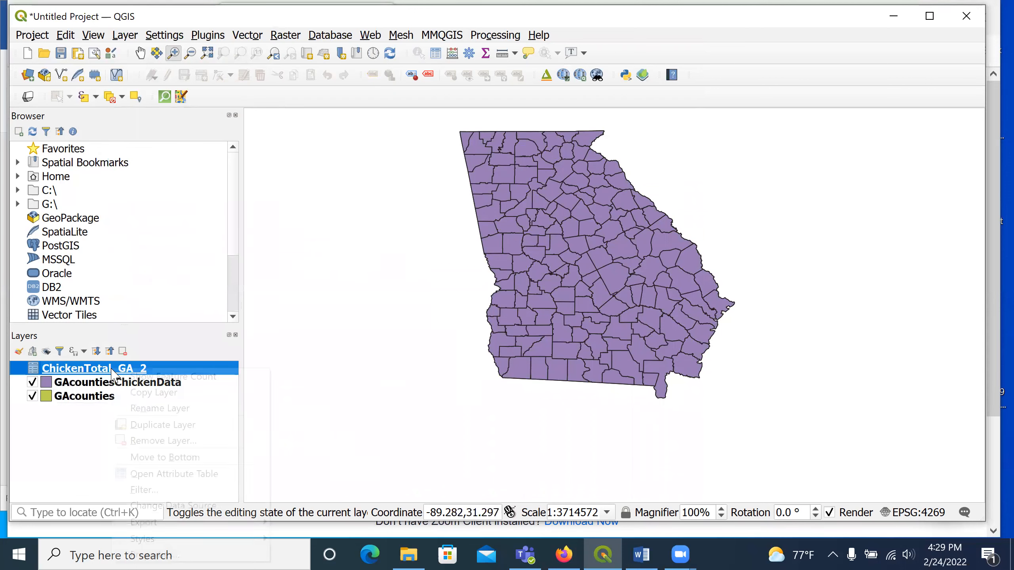
pyautogui.click(163, 441)
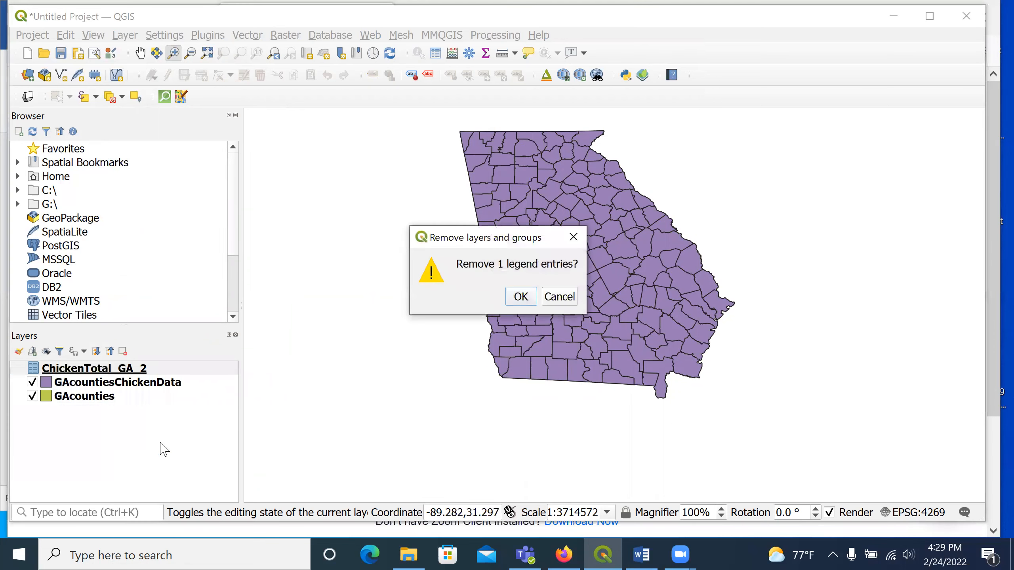
pyautogui.click(520, 299)
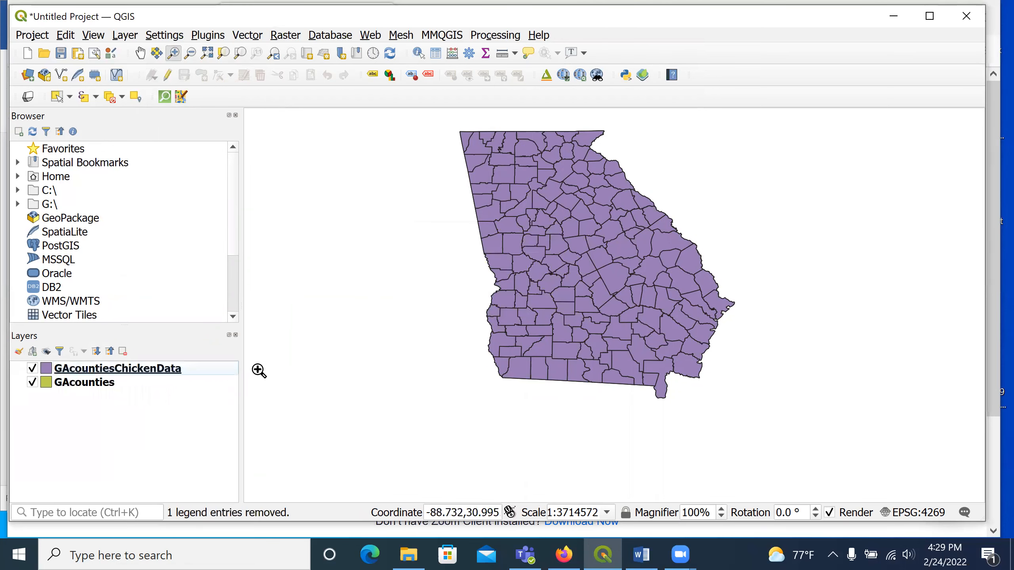
# Step: Set the symbology of the GAcountiesChickenData layer to Graduated in its layer properties
pyautogui.rightClick(198, 373)
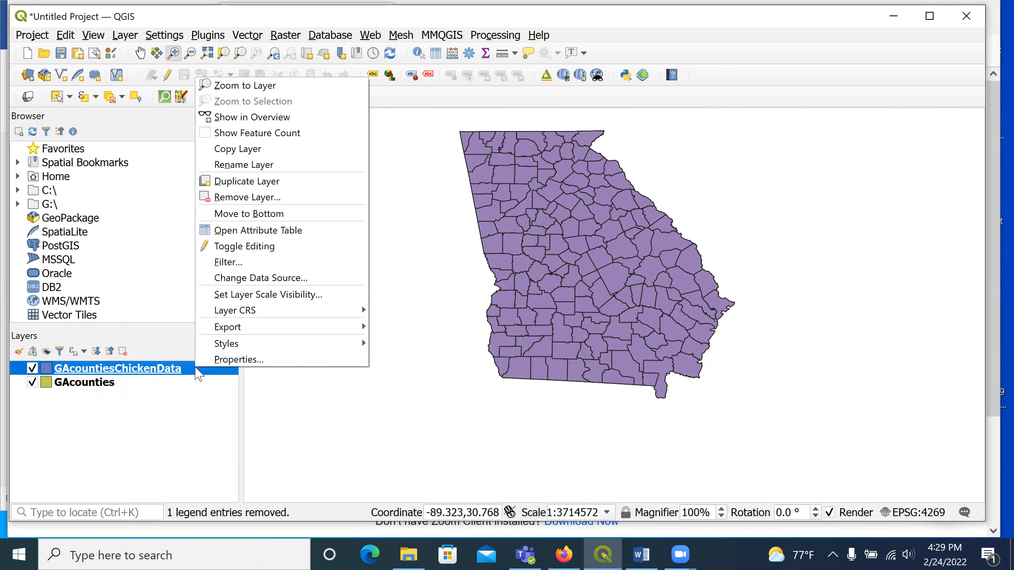
pyautogui.click(239, 361)
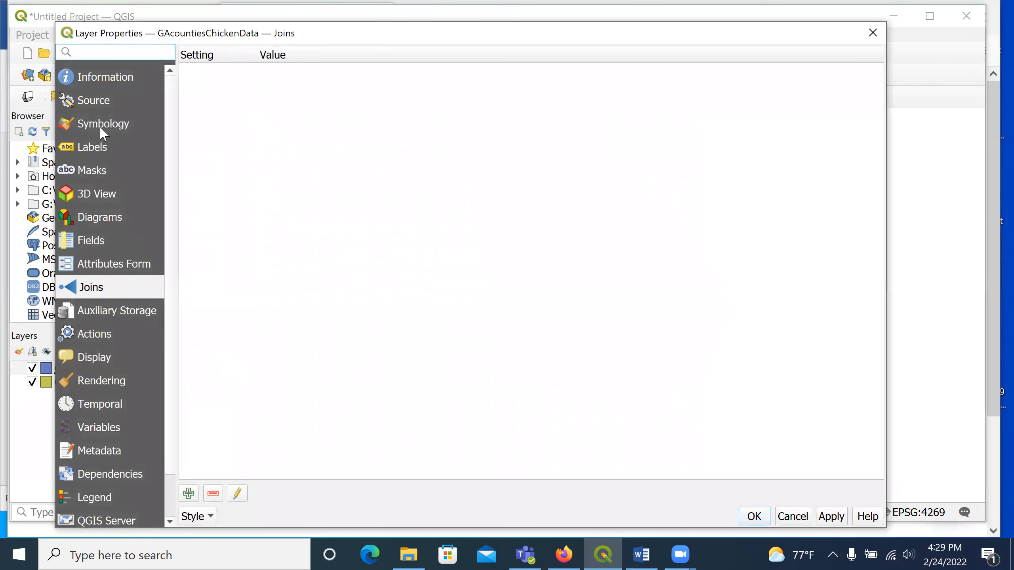
pyautogui.click(103, 128)
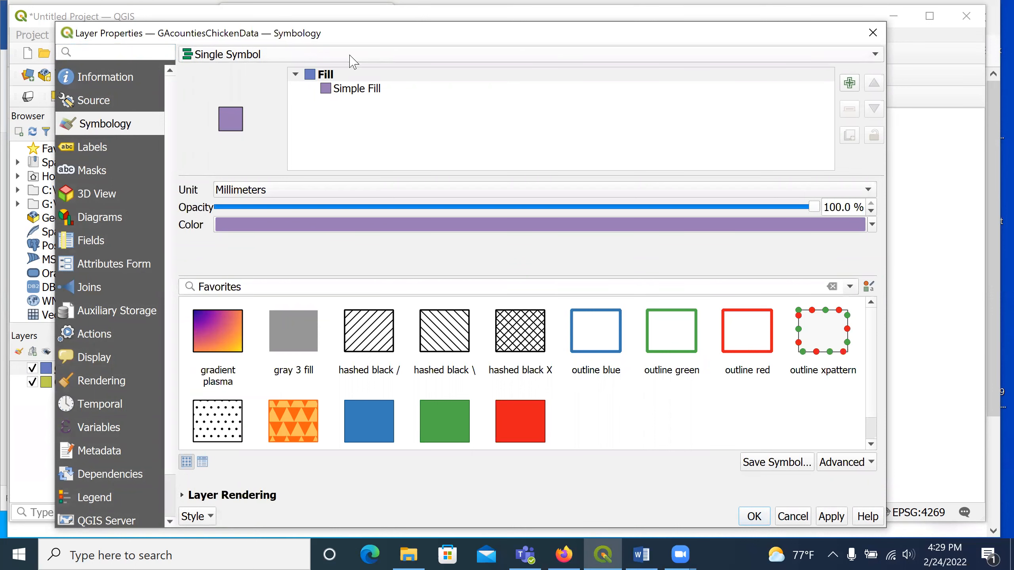
pyautogui.click(296, 56)
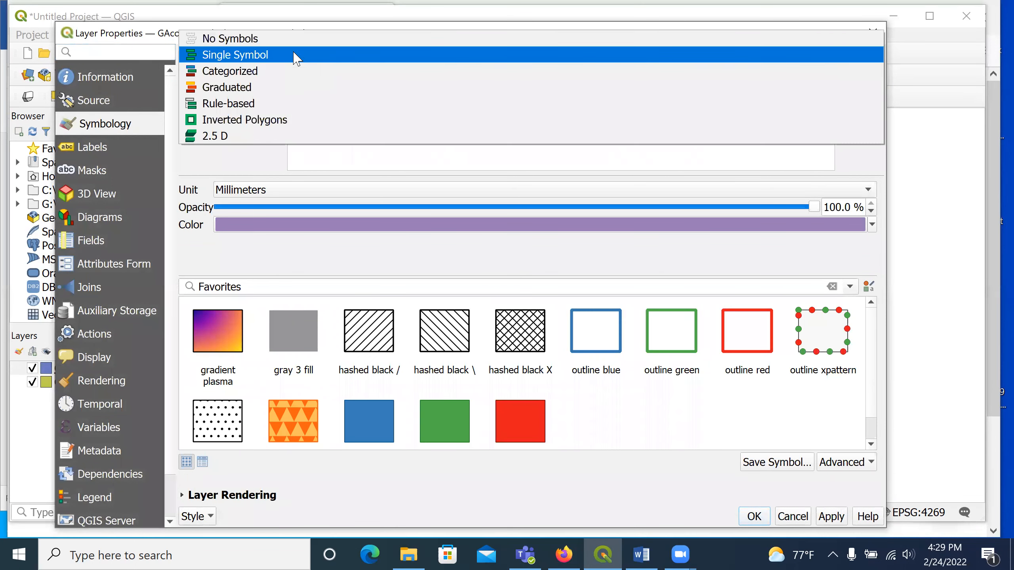
pyautogui.click(239, 89)
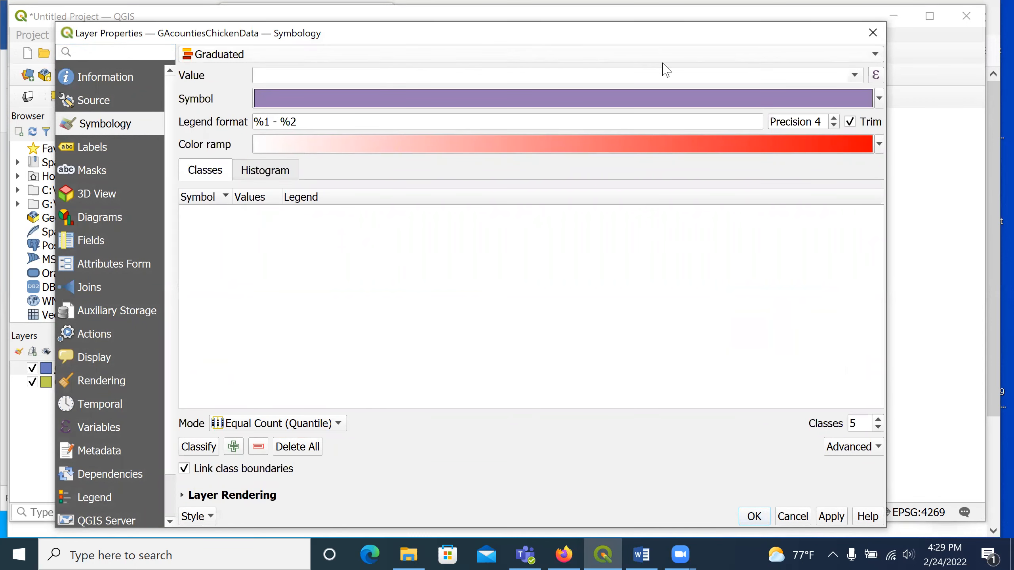
# Step: Set the graduated value to the expression "Sum_SalesV" / "Count_" using the layer's fields
pyautogui.click(855, 76)
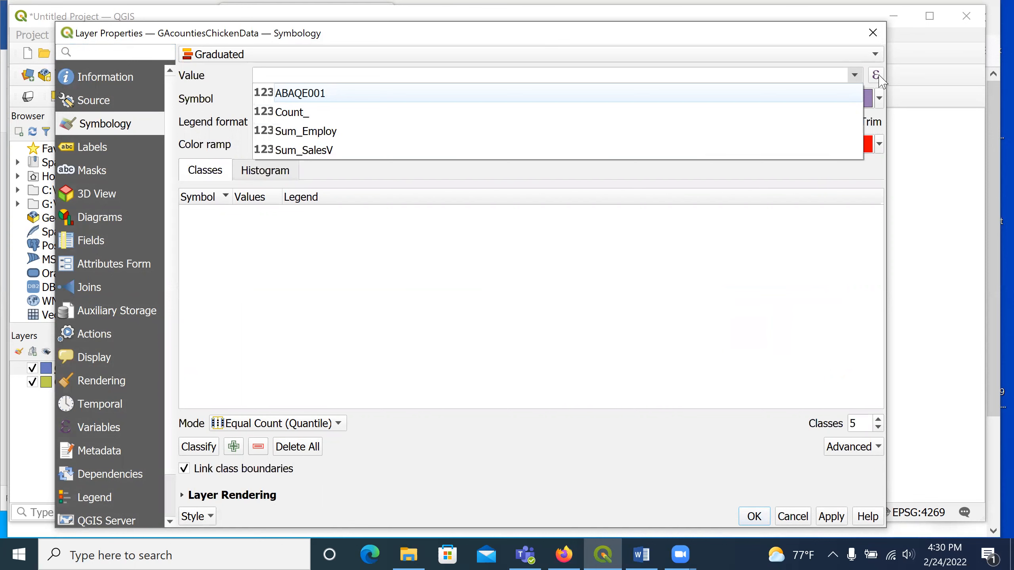
pyautogui.click(880, 79)
pyautogui.click(880, 79)
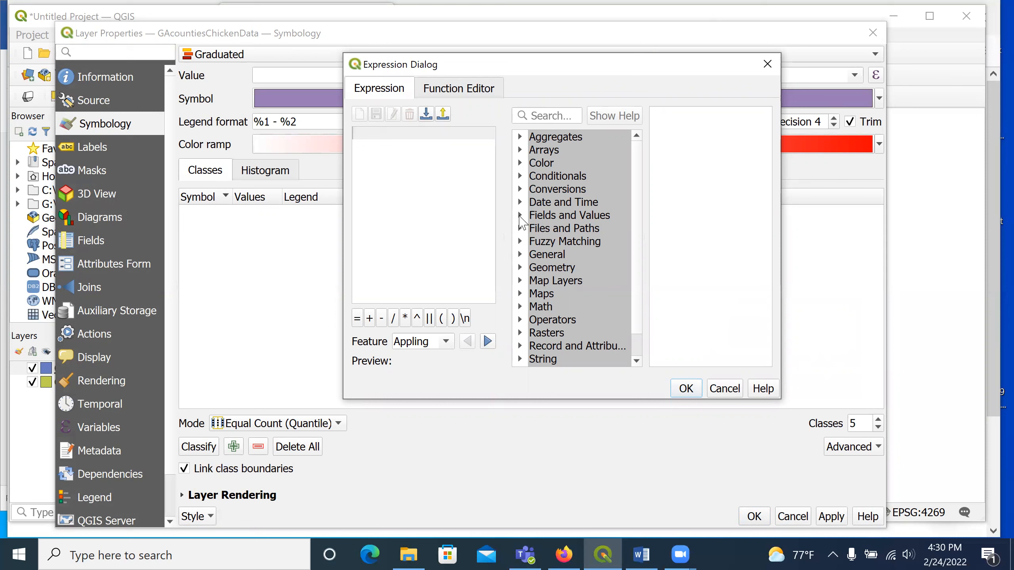
pyautogui.click(520, 216)
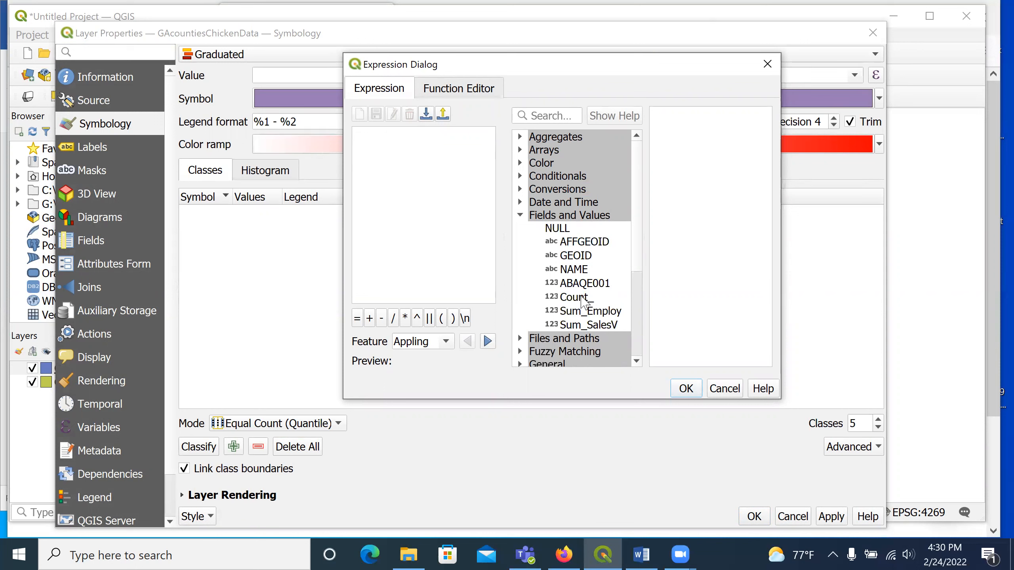
pyautogui.doubleClick(588, 325)
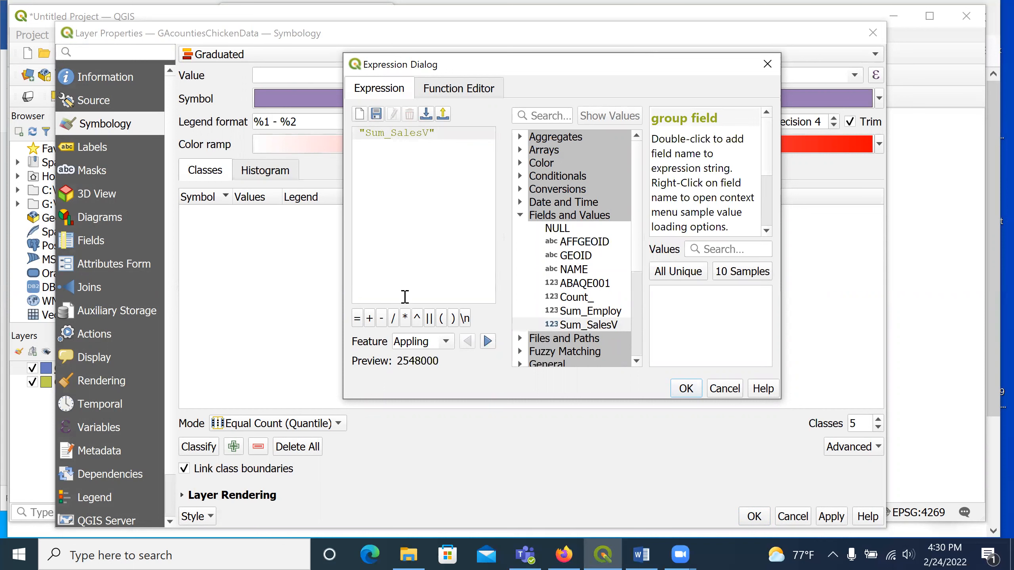
pyautogui.click(394, 319)
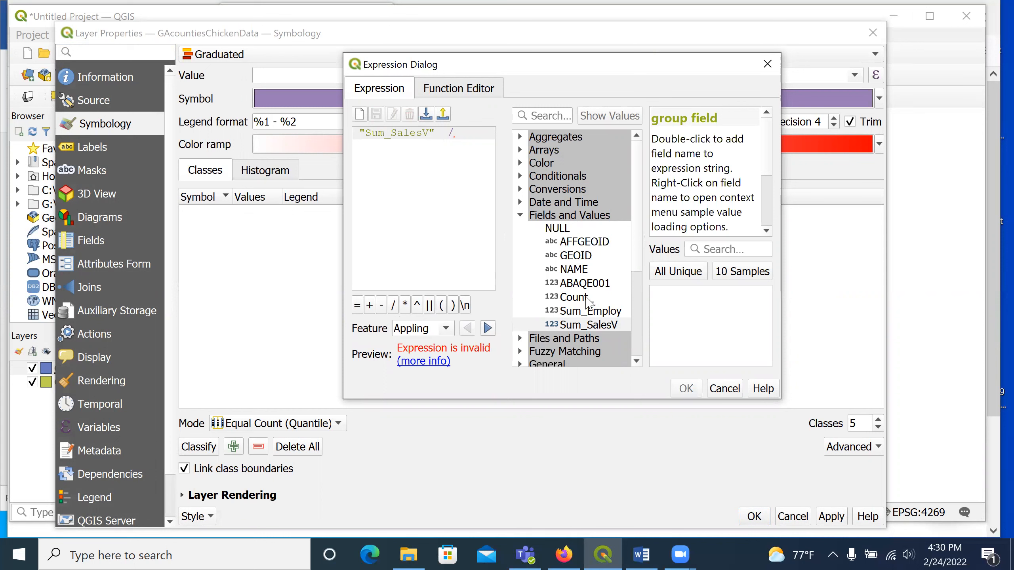
pyautogui.doubleClick(573, 297)
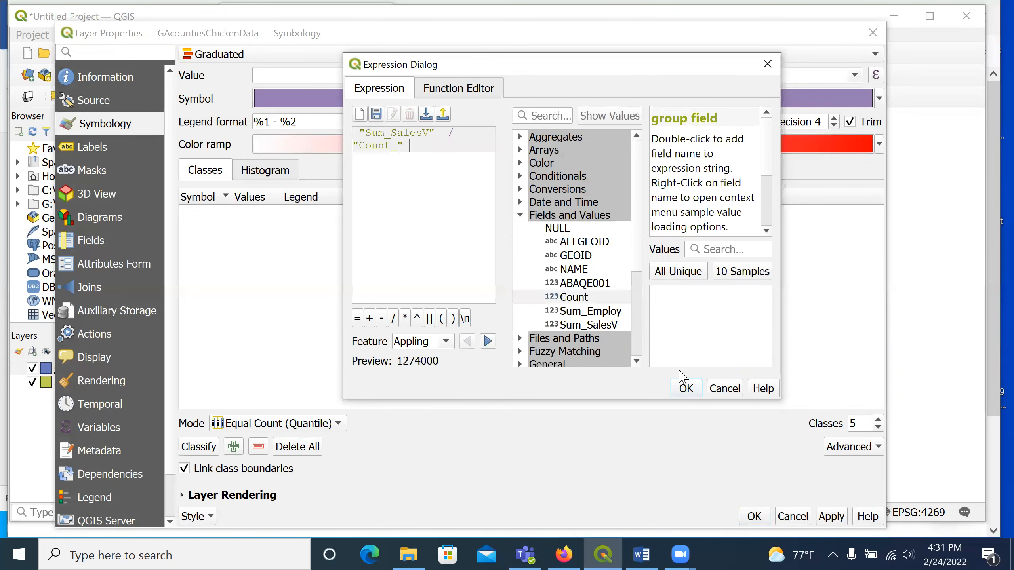
pyautogui.click(685, 389)
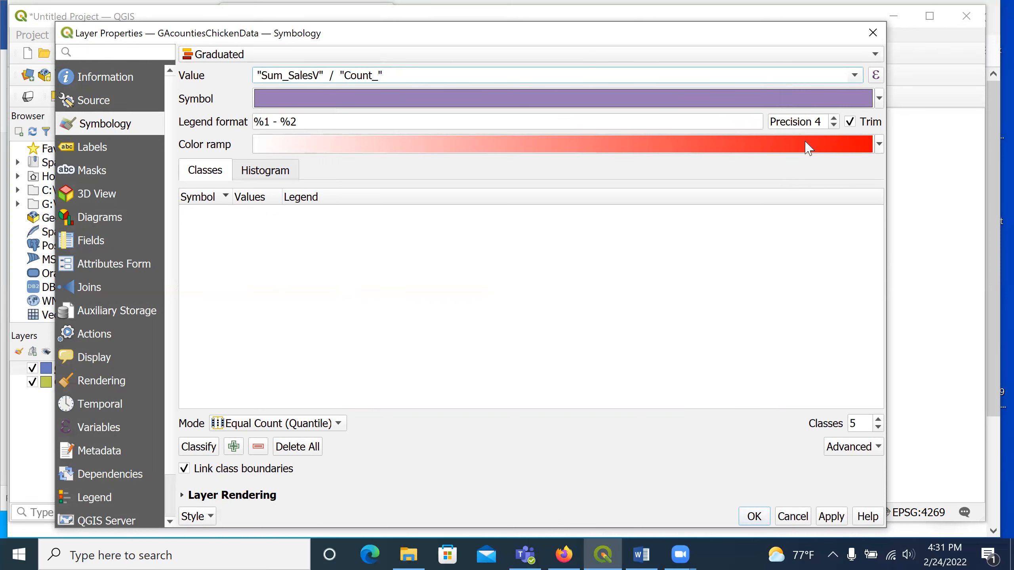
# Step: Set the color ramp of the graduated symbology to Greens
pyautogui.click(679, 149)
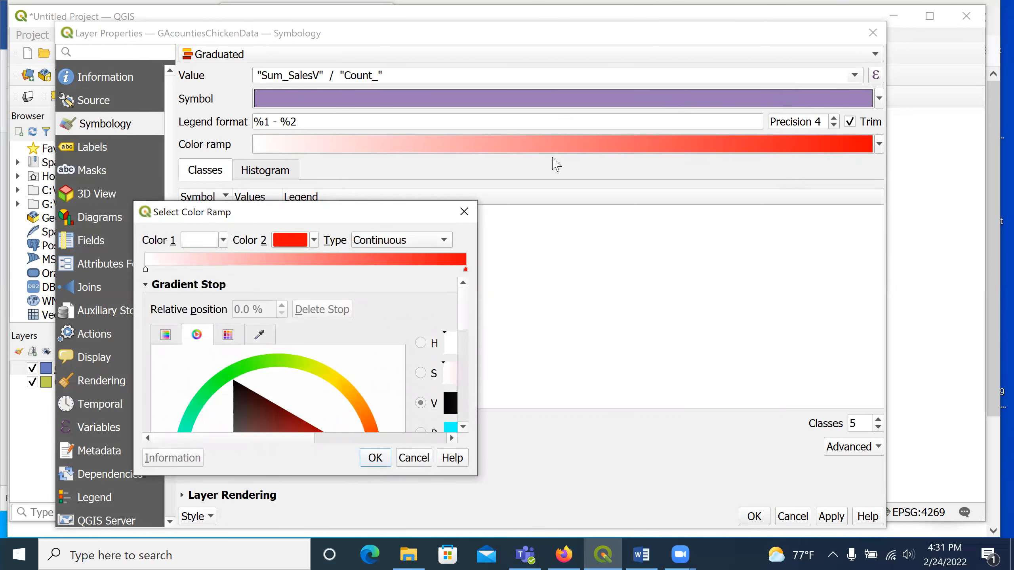
pyautogui.click(464, 211)
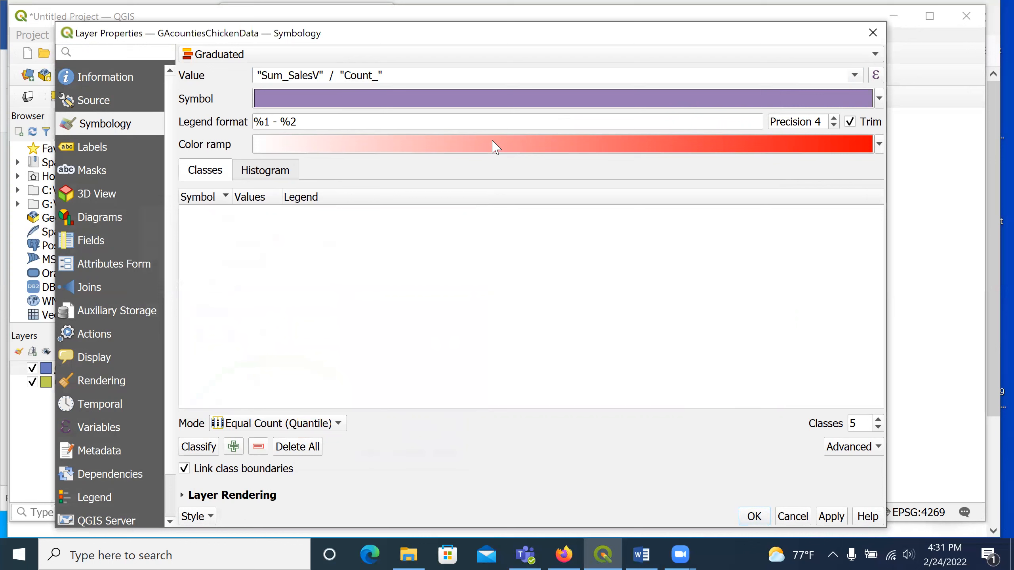
pyautogui.click(880, 145)
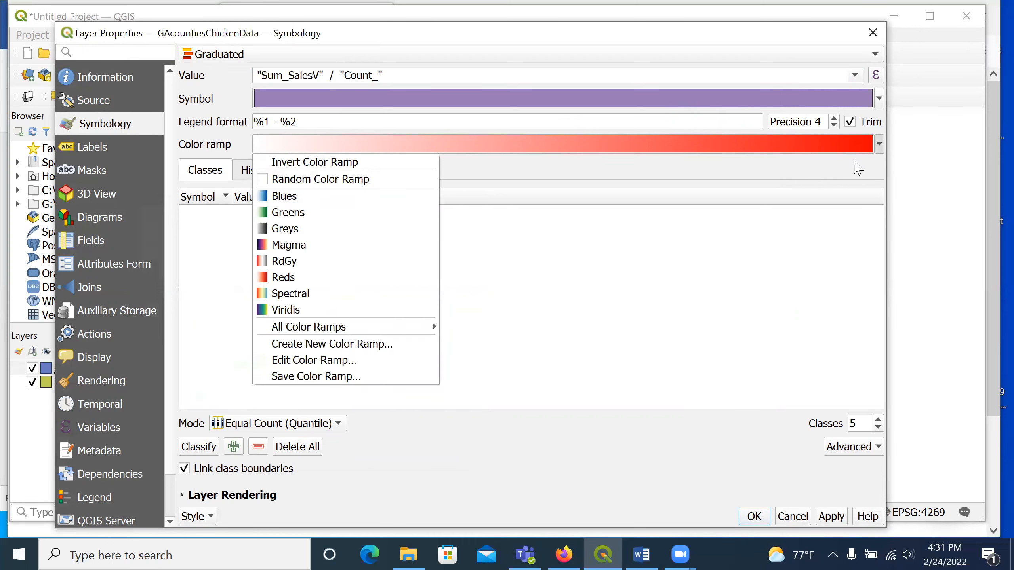
pyautogui.click(308, 216)
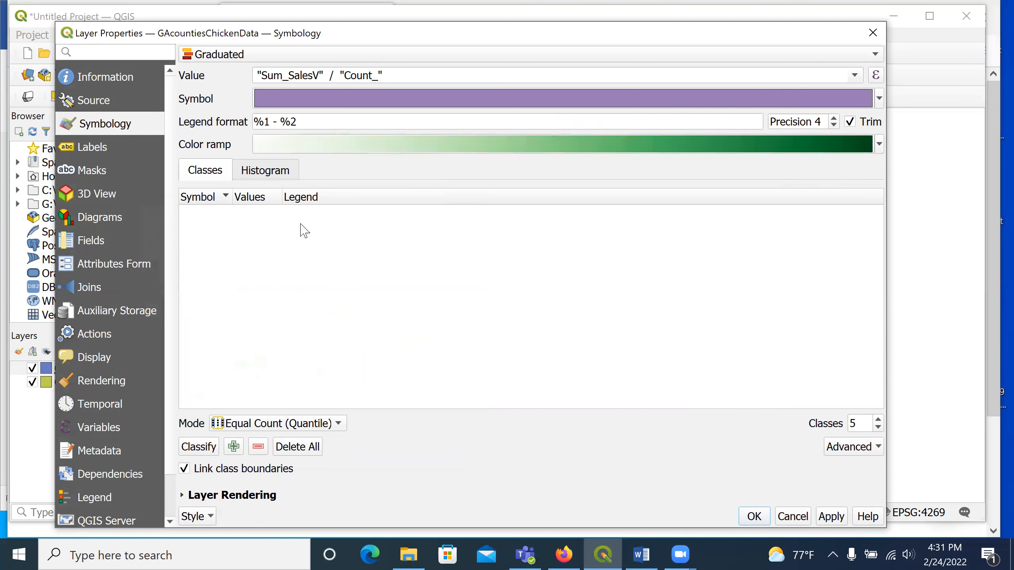
# Step: Classify the values with the Pretty Breaks mode, widen the Values column, and apply the symbology to the layer
pyautogui.click(340, 423)
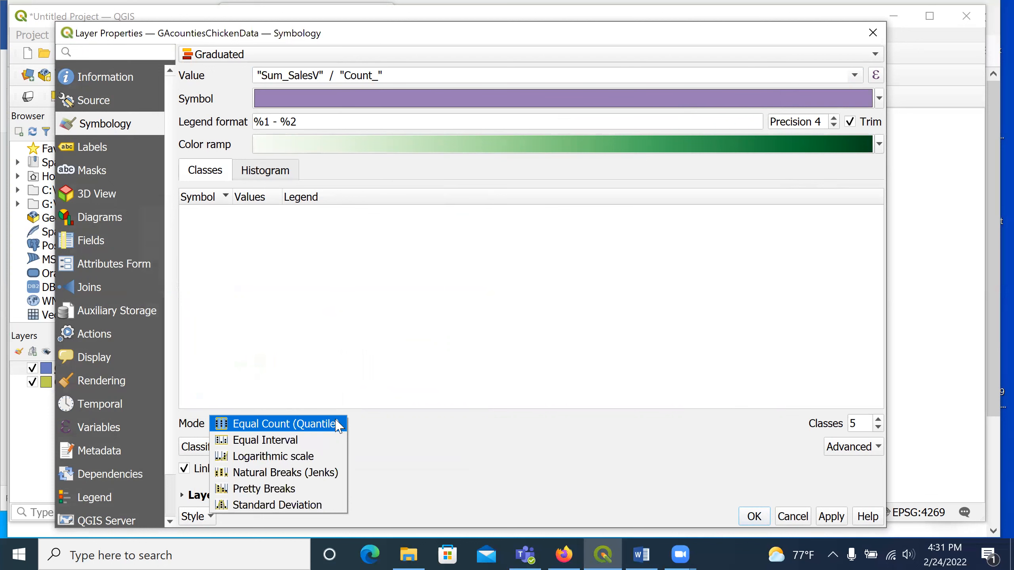
pyautogui.click(284, 489)
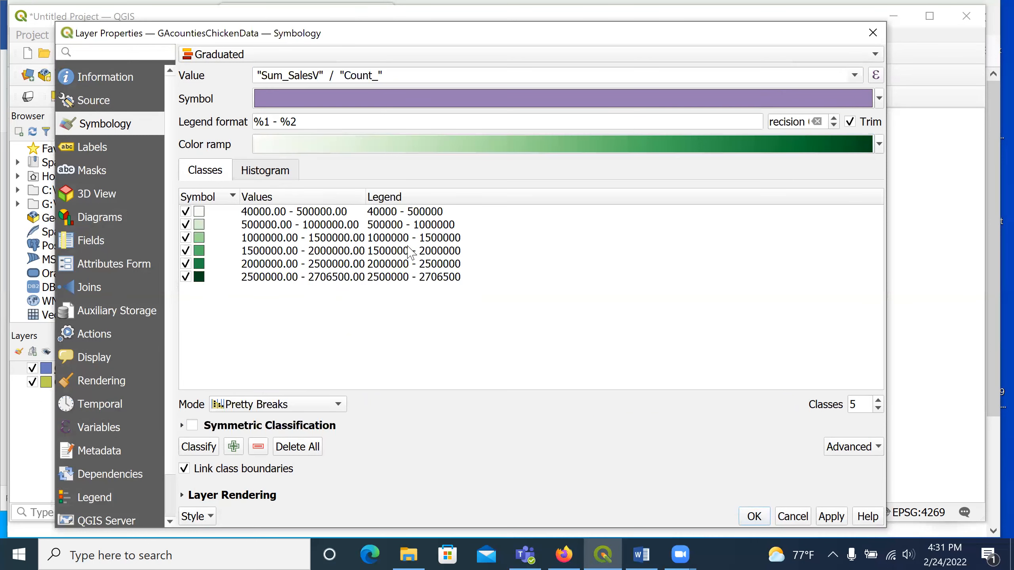
pyautogui.moveTo(366, 197); pyautogui.dragTo(409, 197)
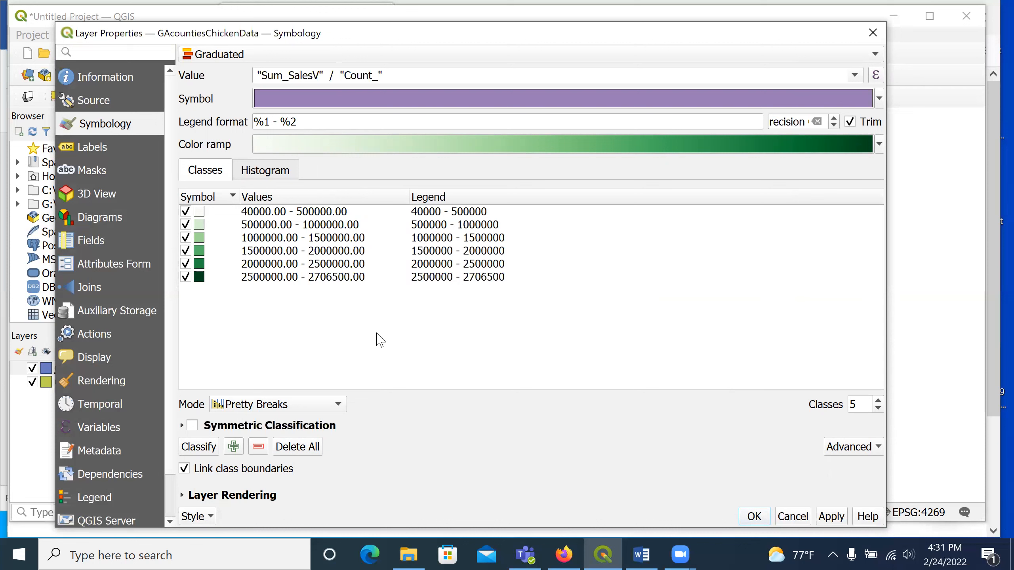
pyautogui.click(840, 519)
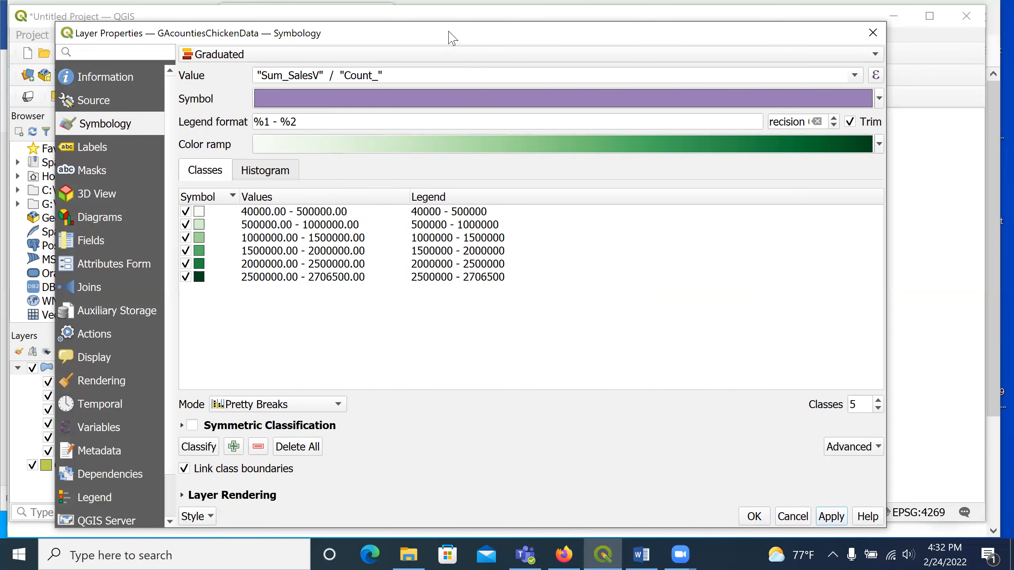
pyautogui.moveTo(453, 39); pyautogui.dragTo(481, 31)
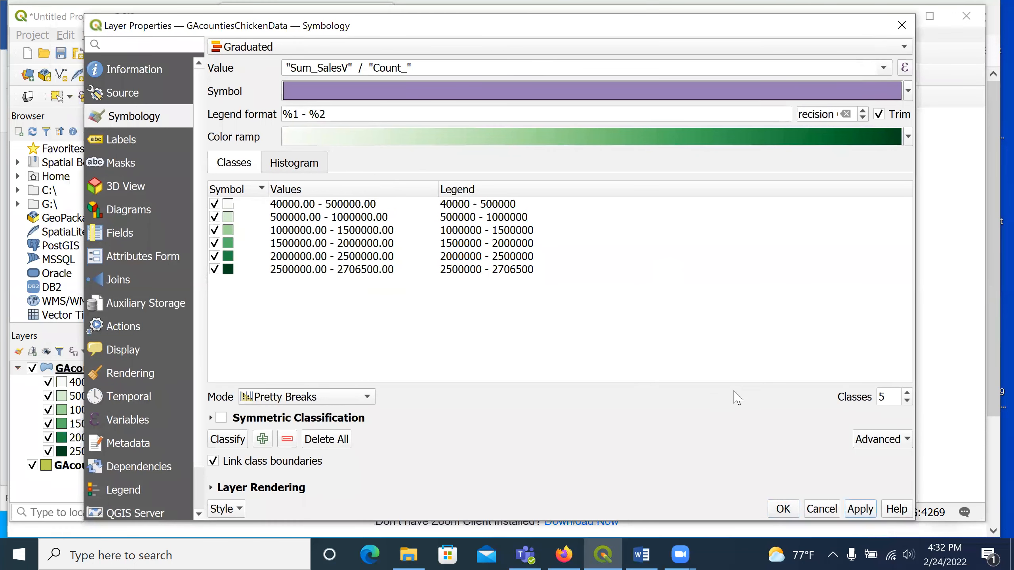
pyautogui.click(783, 510)
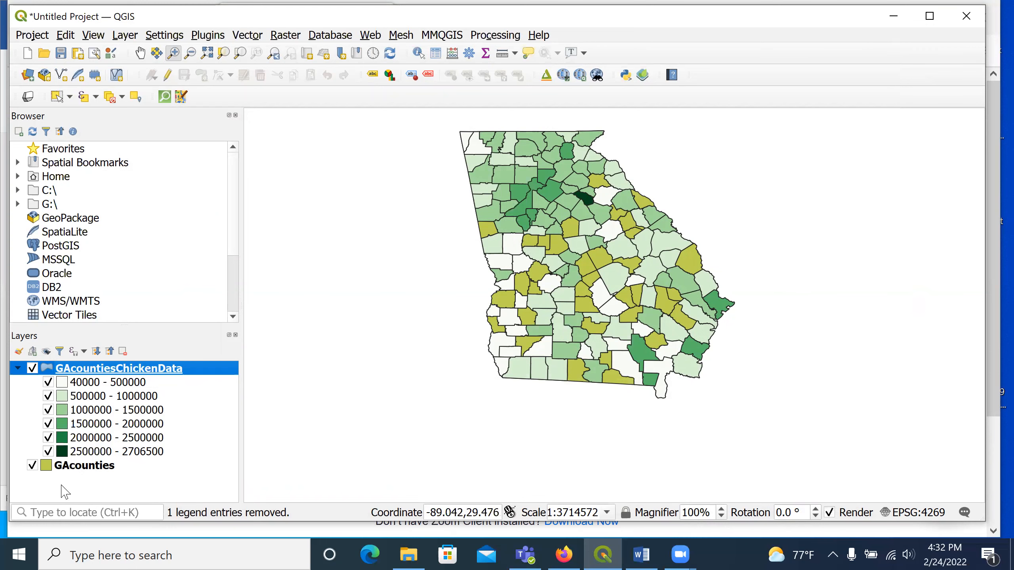
# Step: Recolor the GAcounties layer to a neutral gray so counties without chicken data stand apart from the green classes
pyautogui.rightClick(46, 468)
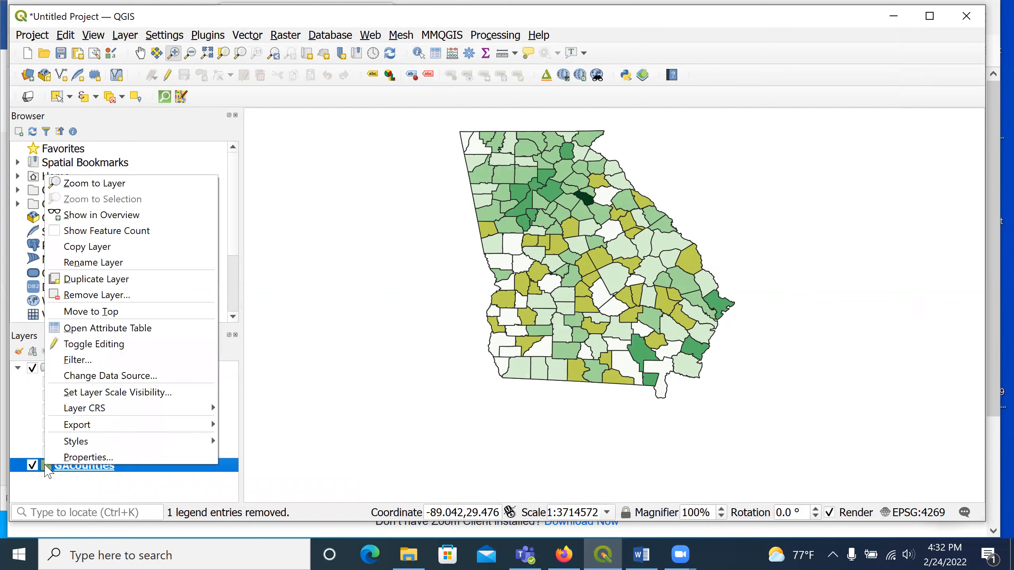
pyautogui.moveTo(81, 447)
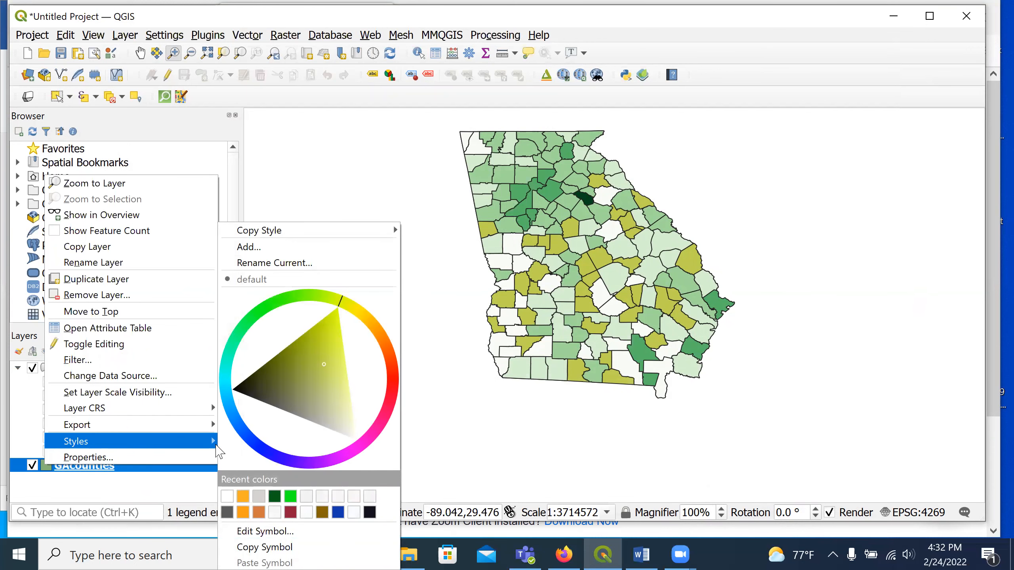
pyautogui.click(321, 420)
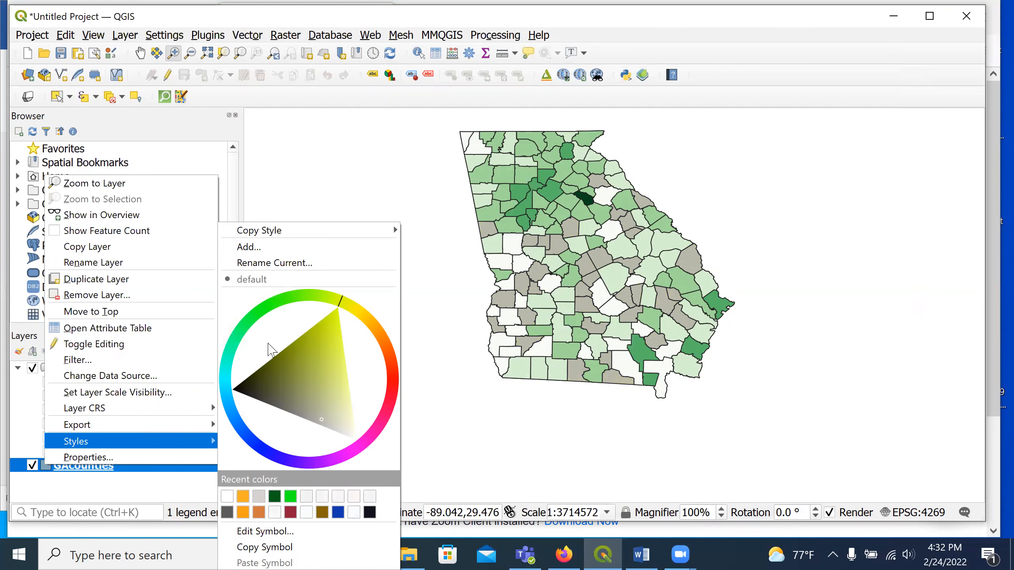
pyautogui.click(454, 408)
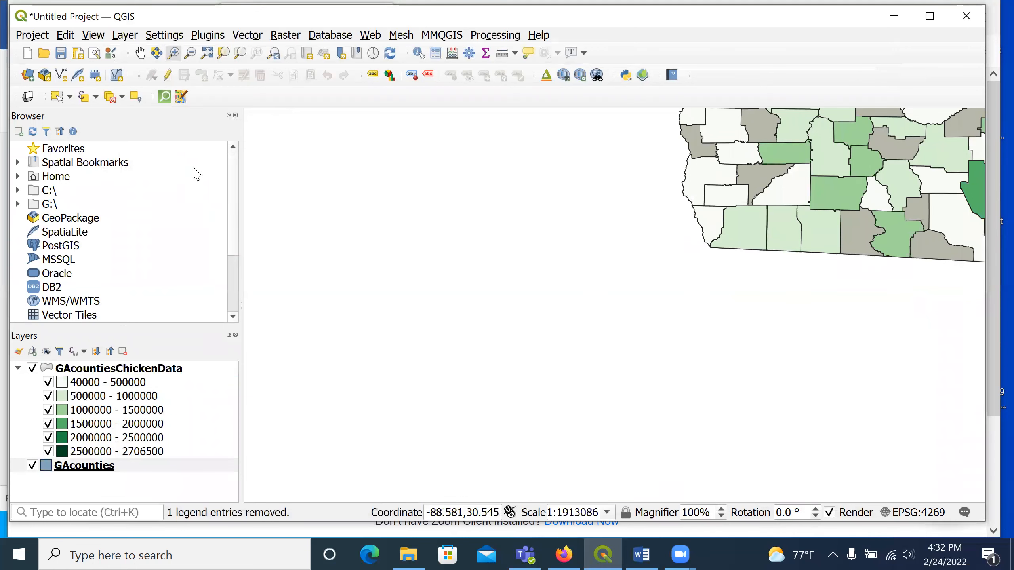
pyautogui.click(140, 53)
pyautogui.moveTo(791, 198); pyautogui.dragTo(480, 433)
pyautogui.moveTo(538, 307); pyautogui.dragTo(547, 331)
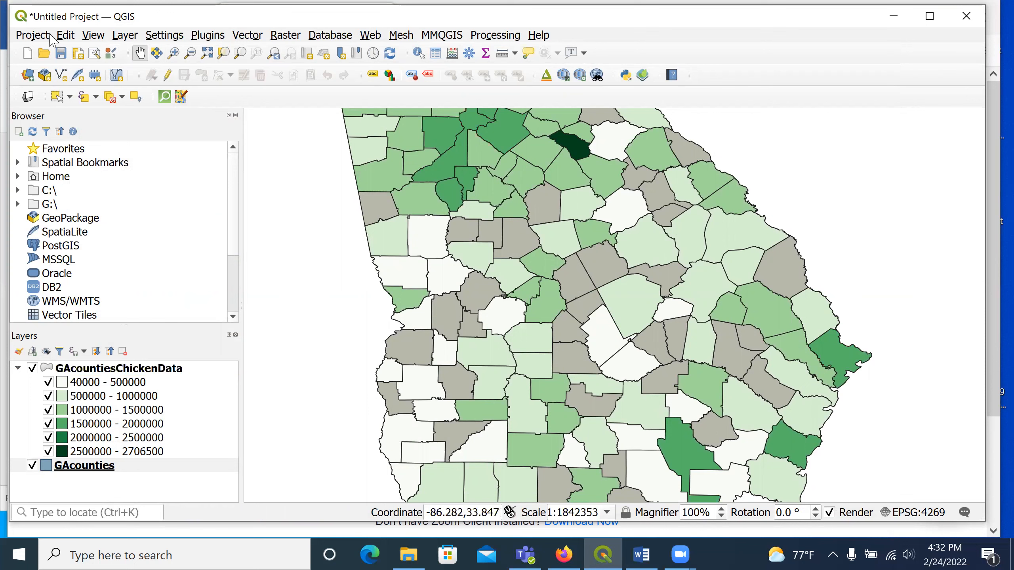
# Step: Create a new print layout titled ChickenSales
pyautogui.click(33, 36)
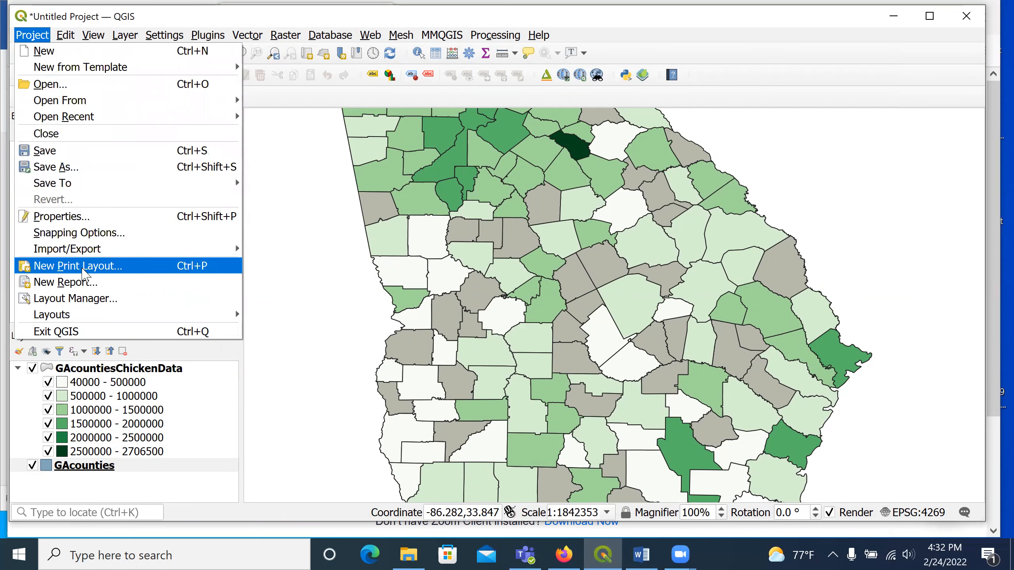
pyautogui.click(85, 274)
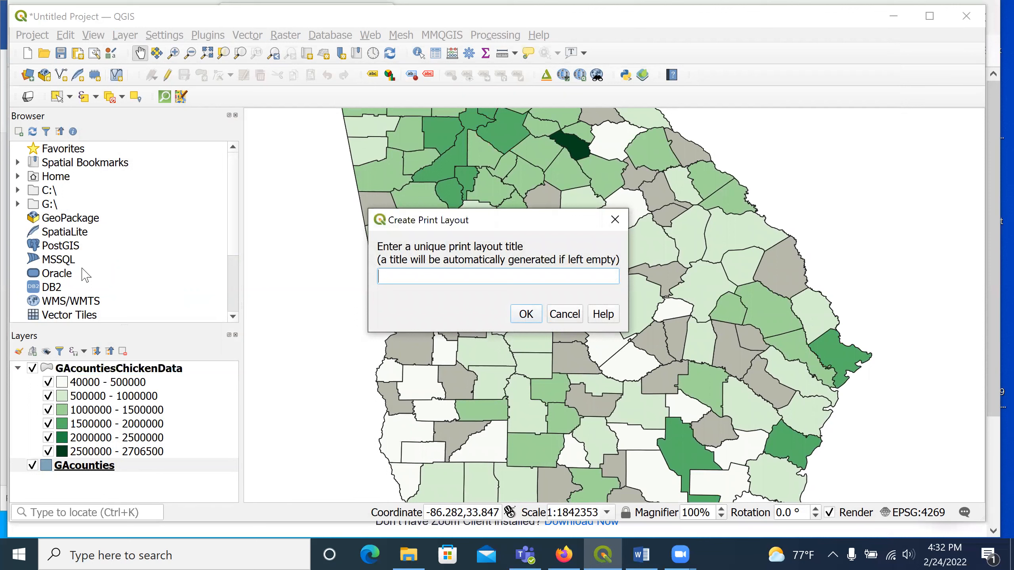
pyautogui.write('ChickenSales')
pyautogui.click(526, 315)
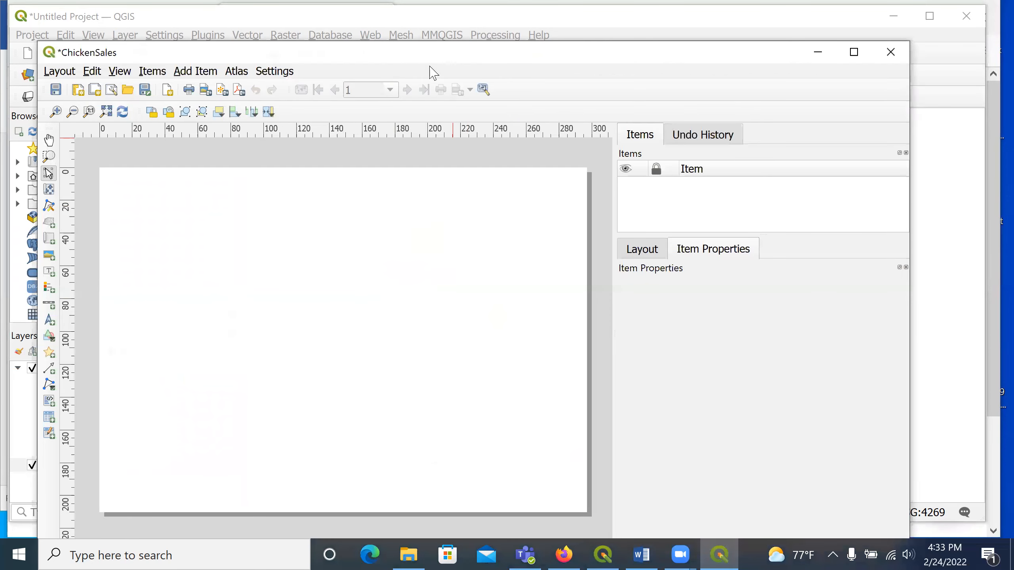
pyautogui.moveTo(423, 53); pyautogui.dragTo(425, 37)
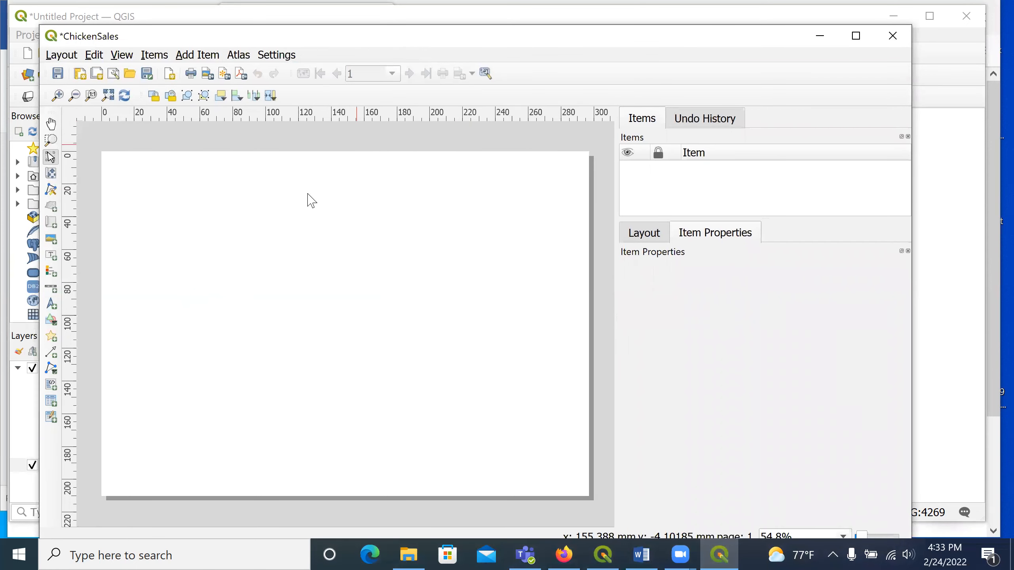
# Step: Set the layout's page size to Letter in its page properties
pyautogui.rightClick(298, 267)
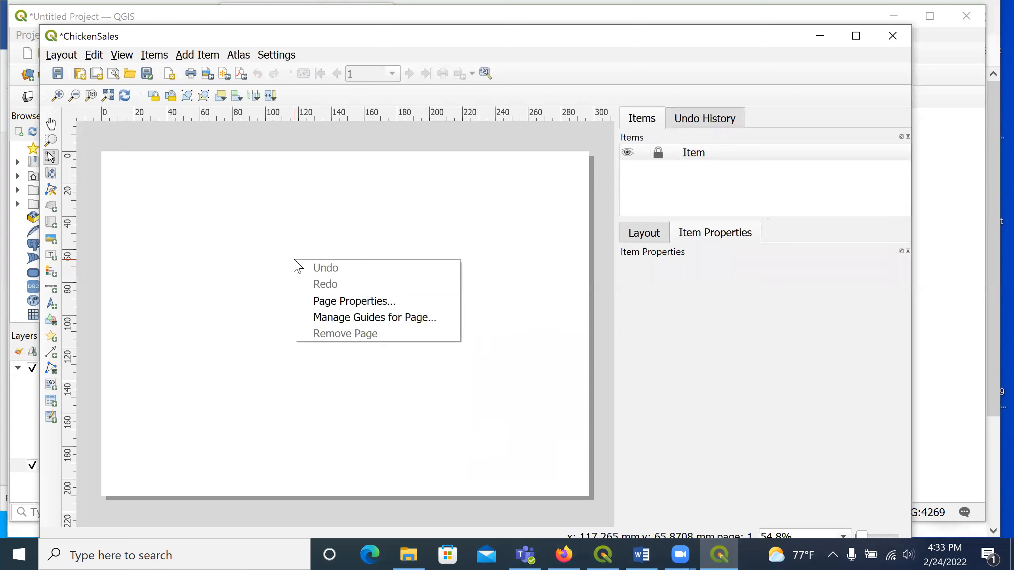
pyautogui.click(328, 302)
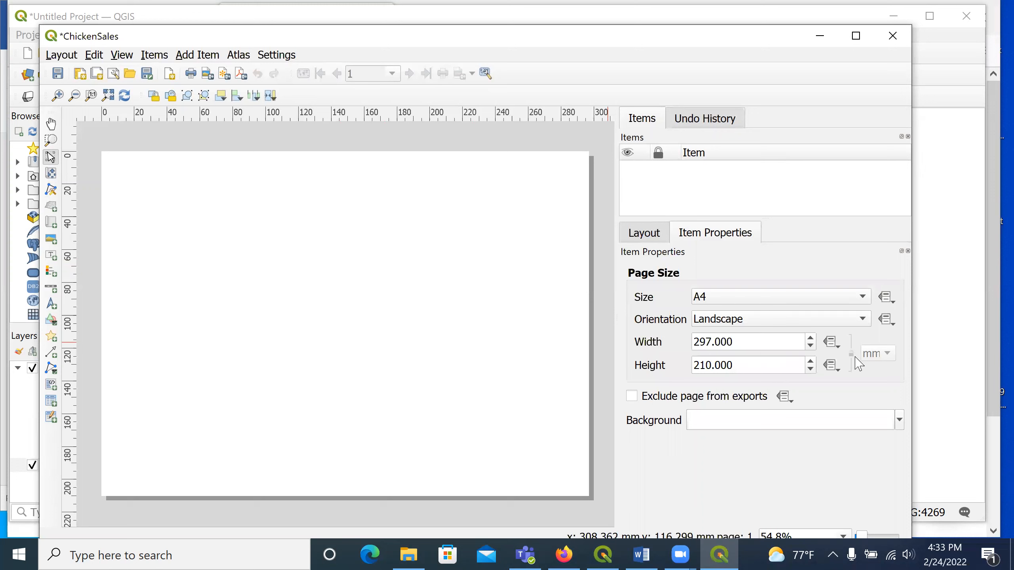
pyautogui.click(862, 298)
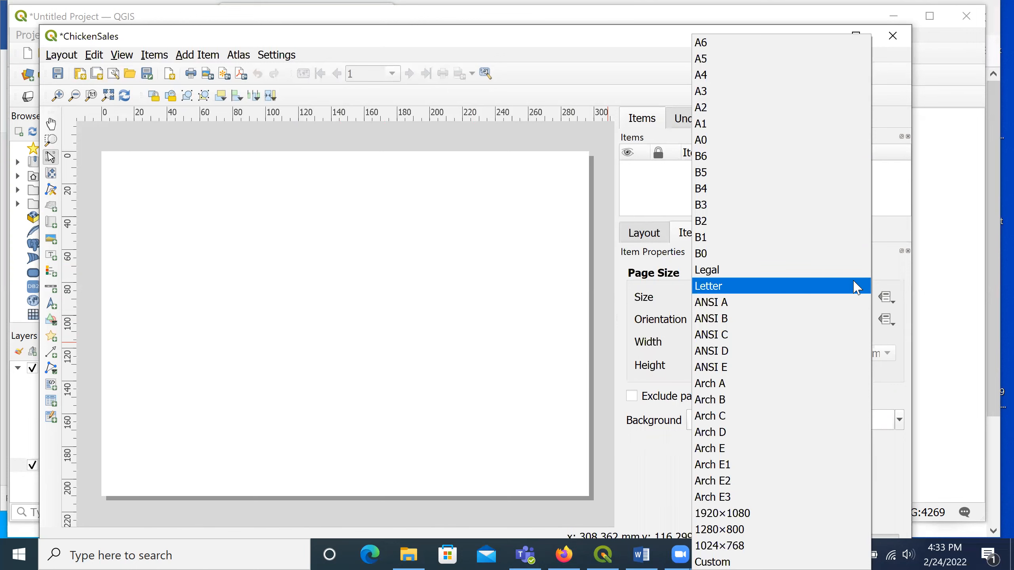
pyautogui.click(856, 286)
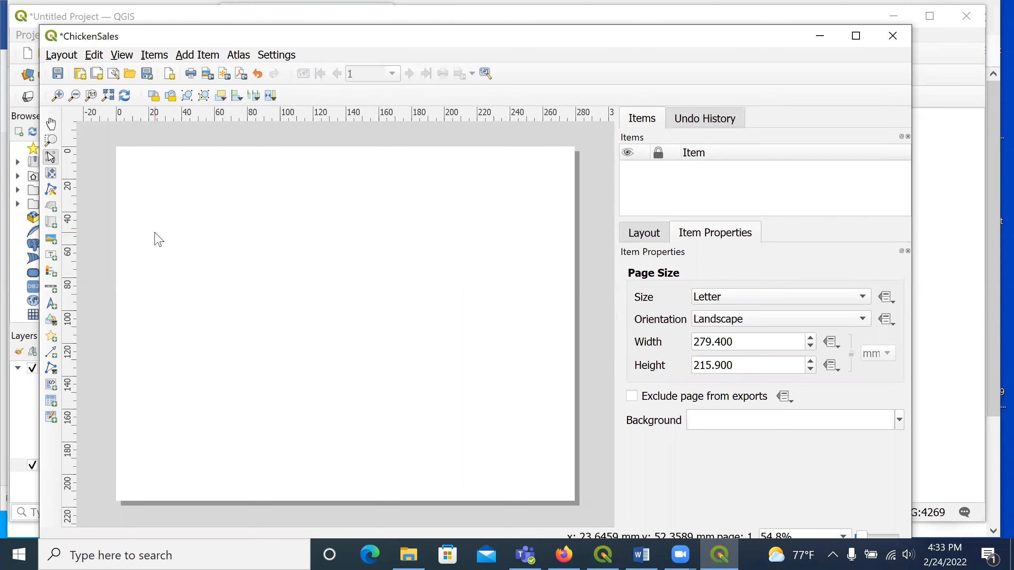
# Step: Add a map about 188 mm wide and 191 mm high to the left part of the layout page
pyautogui.click(51, 223)
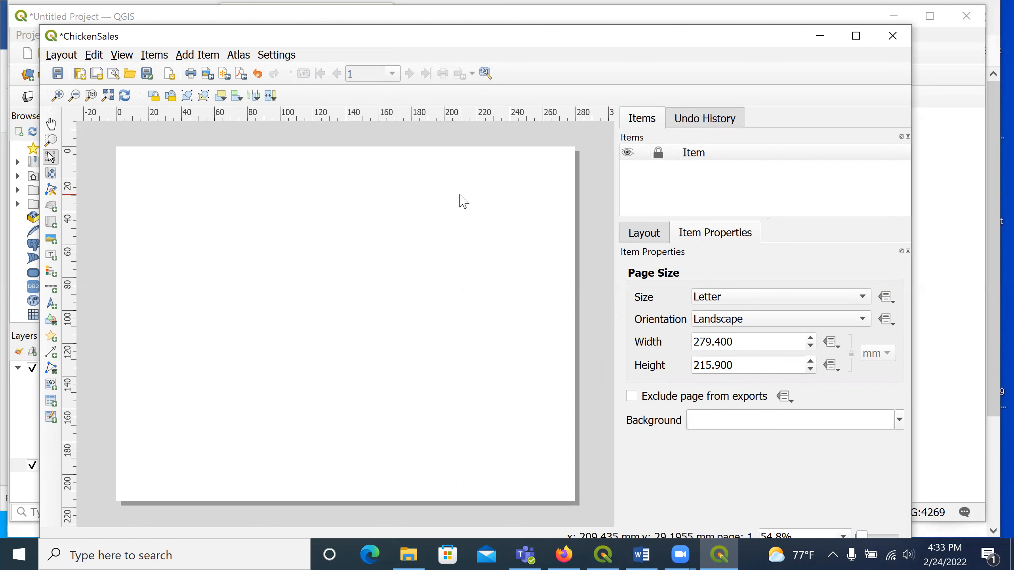
pyautogui.click(53, 227)
pyautogui.moveTo(138, 167); pyautogui.dragTo(446, 474)
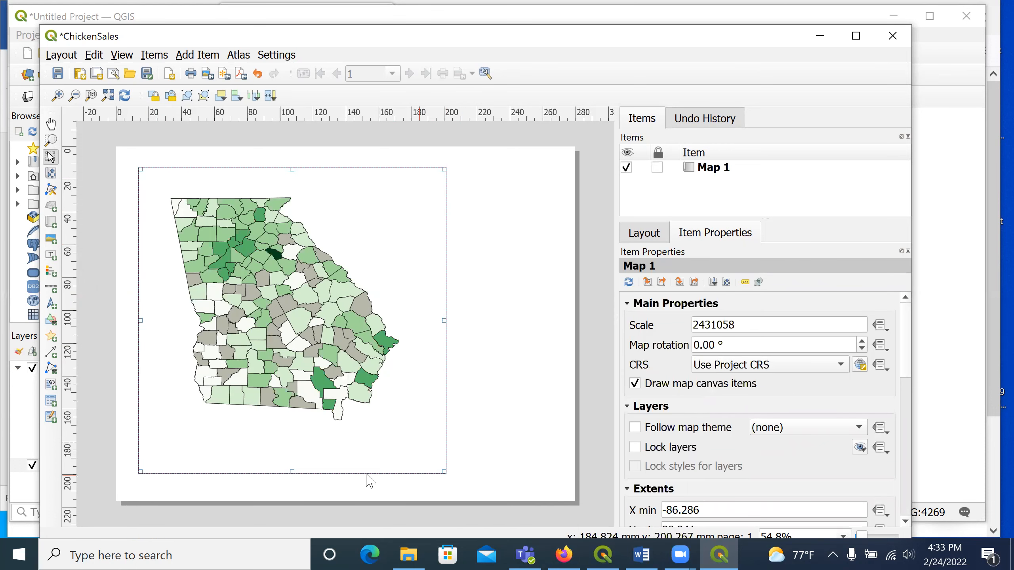
pyautogui.moveTo(292, 472); pyautogui.dragTo(292, 480)
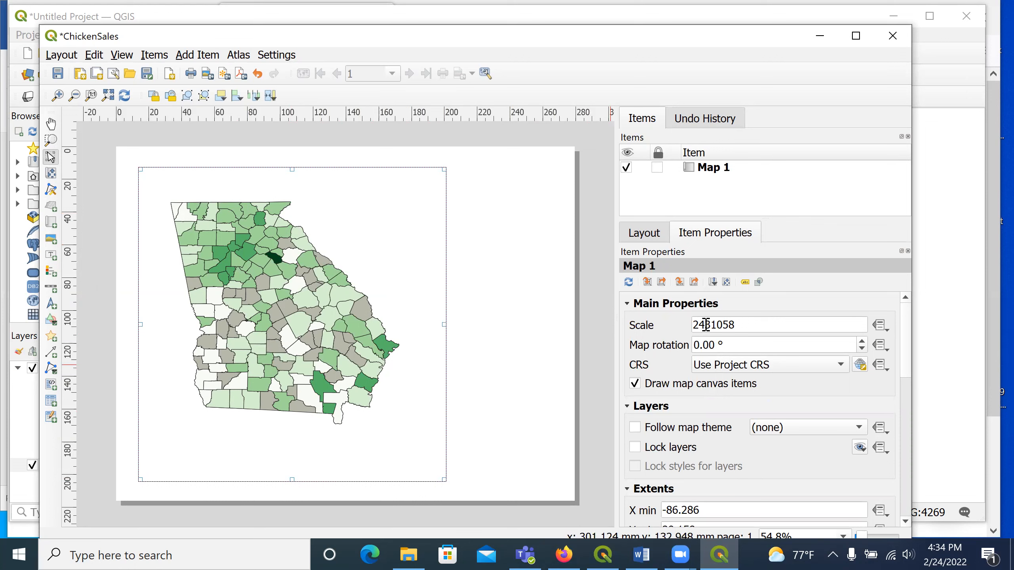
# Step: Set the scale of the layout map to 2400000
pyautogui.moveTo(706, 325); pyautogui.dragTo(748, 325)
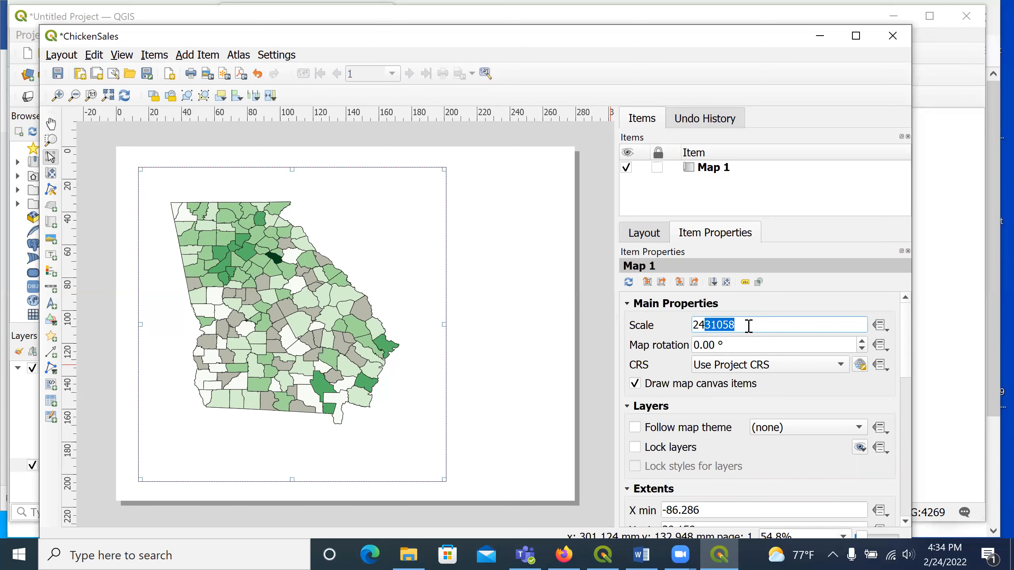
pyautogui.write('00000')
pyautogui.press('Return')
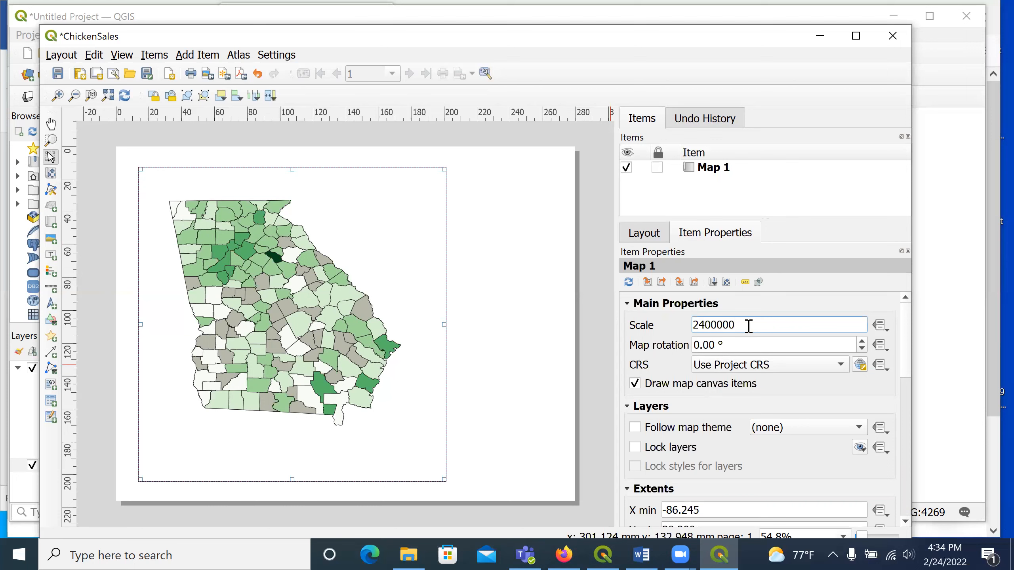
# Step: Enlarge the layout map by setting its scale to 2200000 and finally to 2000000
pyautogui.moveTo(699, 325); pyautogui.dragTo(705, 325)
pyautogui.write('2')
pyautogui.press('Return')
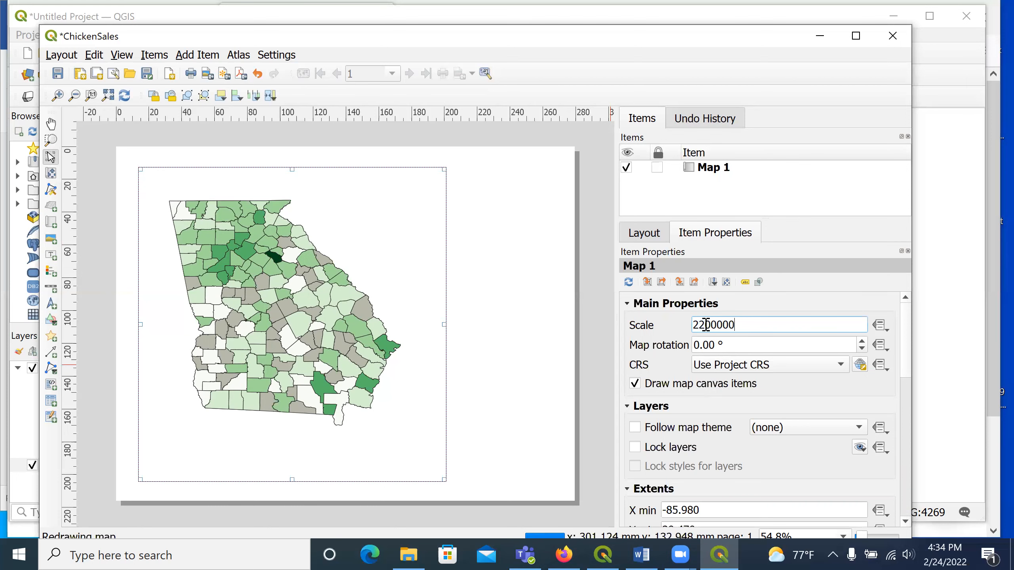
pyautogui.moveTo(699, 325); pyautogui.dragTo(704, 325)
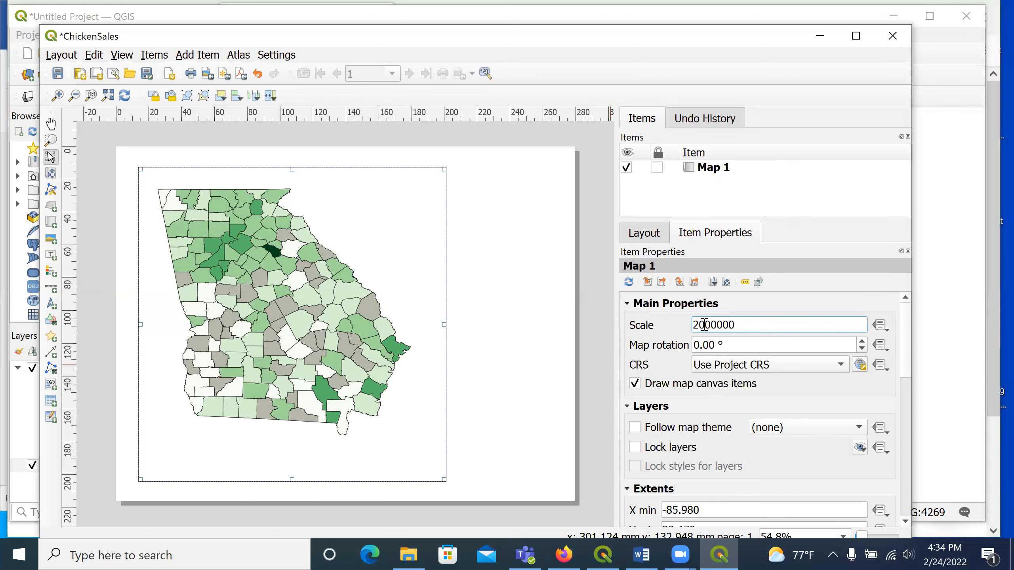
pyautogui.press('Return')
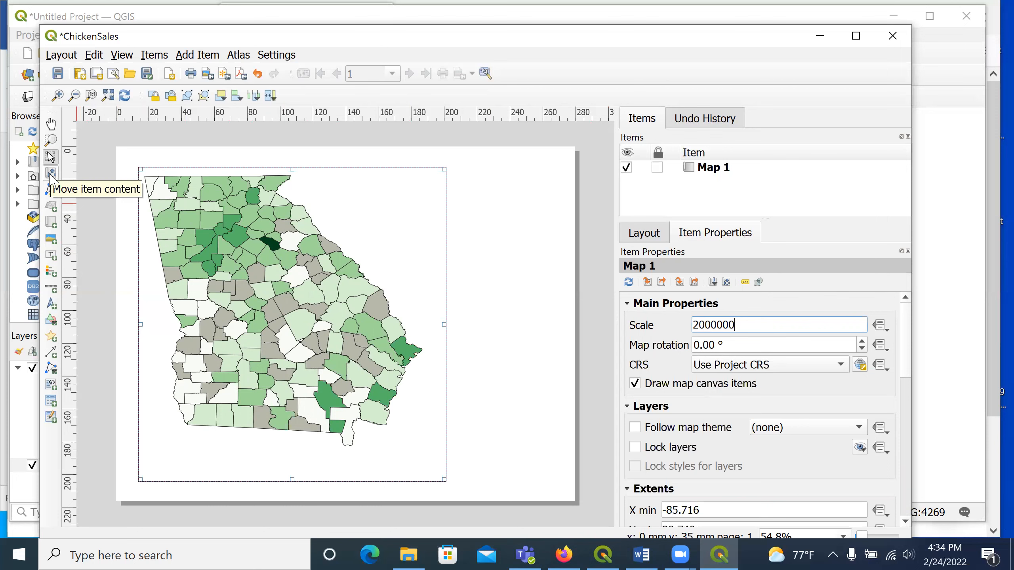
# Step: Shift the map content slightly down and right within its frame, and set the map scale to 1900000
pyautogui.click(51, 175)
pyautogui.moveTo(219, 274)
pyautogui.mouseDown()
pyautogui.moveTo(226, 294)
pyautogui.moveTo(229, 283)
pyautogui.moveTo(211, 276)
pyautogui.moveTo(231, 296)
pyautogui.moveTo(227, 285)
pyautogui.mouseUp()
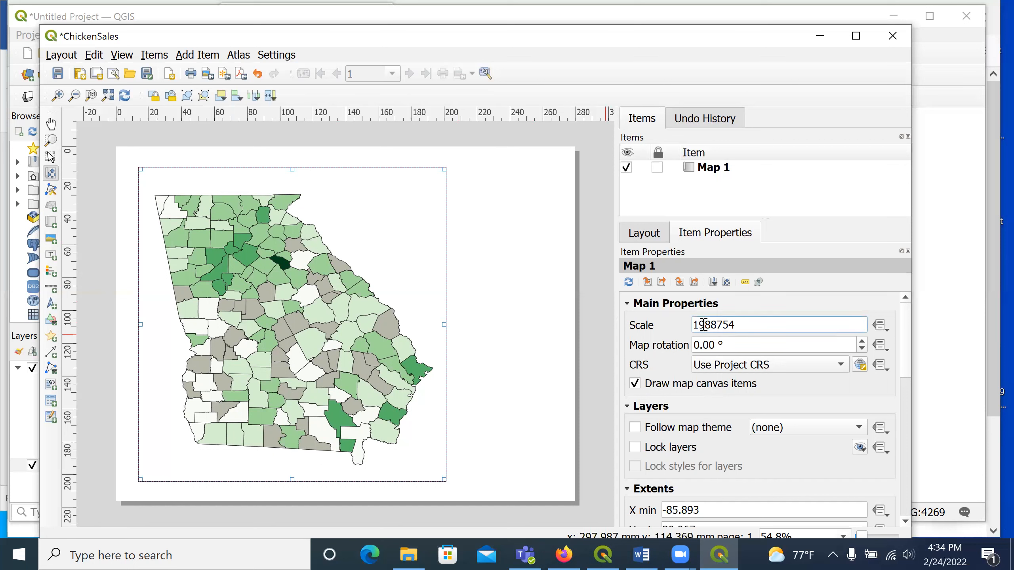
pyautogui.moveTo(705, 326); pyautogui.dragTo(747, 332)
pyautogui.write('00000')
pyautogui.press('Return')
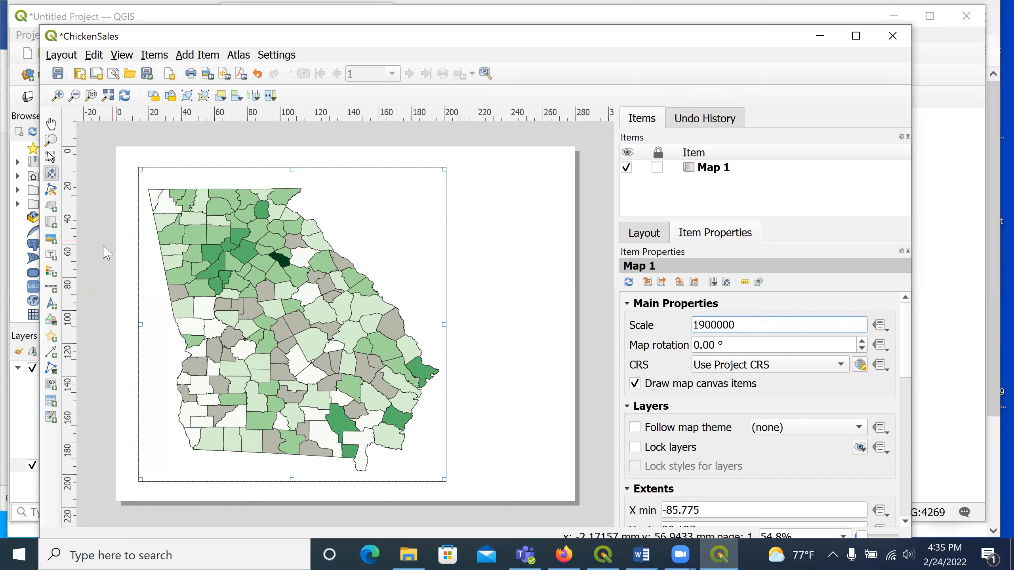
# Step: Add a legend in the blank area right of the Georgia map and turn off automatic updating of its items
pyautogui.click(49, 273)
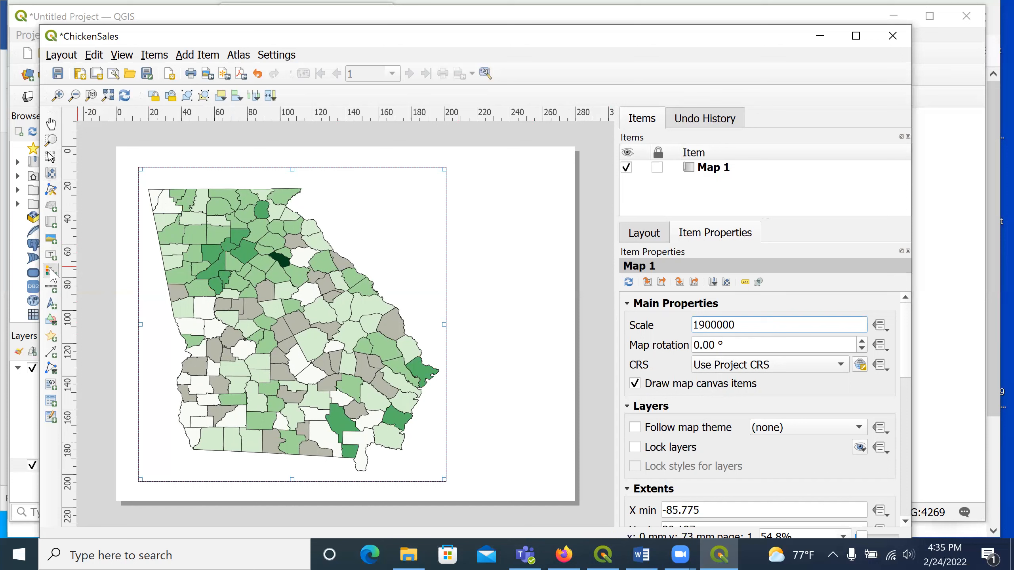
pyautogui.moveTo(465, 327); pyautogui.dragTo(560, 435)
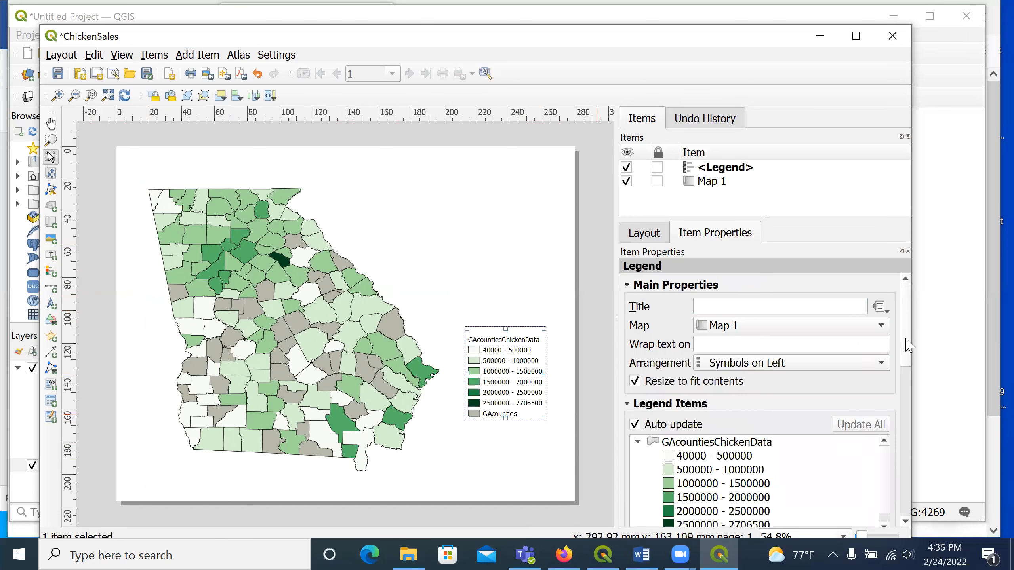
pyautogui.scroll(-2, 907, 352)
pyautogui.scroll(-2, 918, 371)
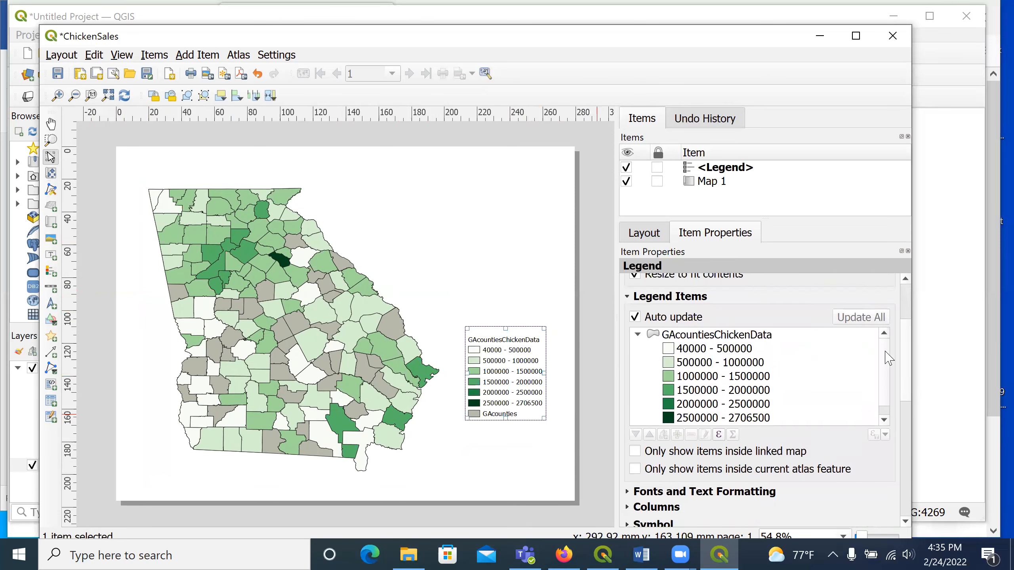
pyautogui.click(635, 317)
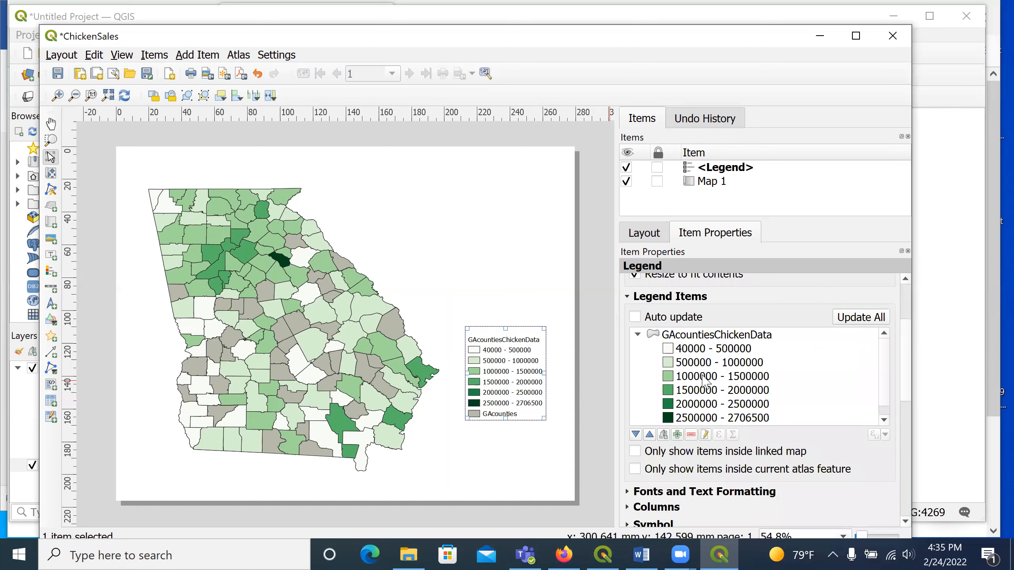
# Step: Relabel the lowest legend class as 40,000 - 500,000 with thousands separators
pyautogui.doubleClick(736, 351)
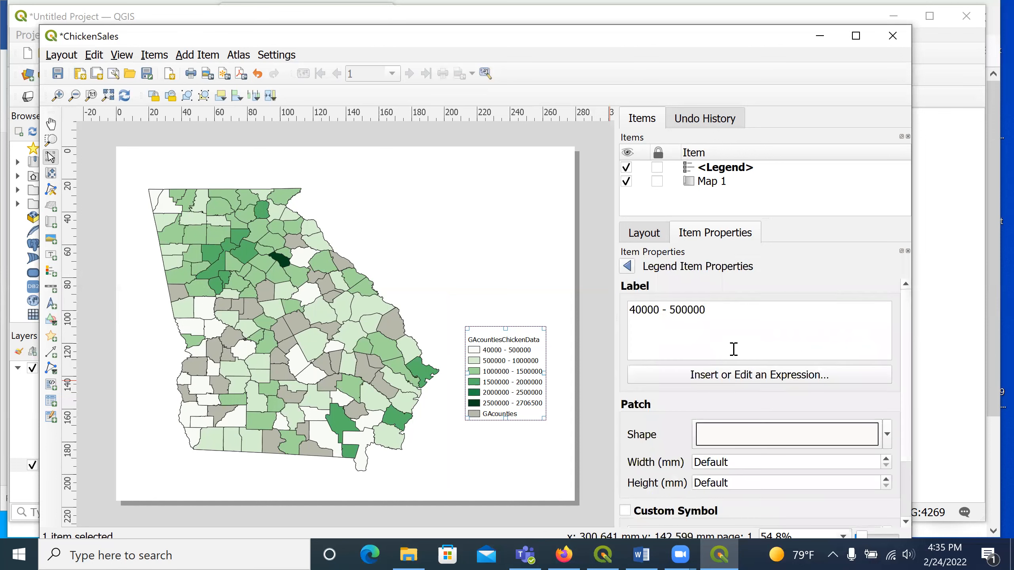
pyautogui.click(683, 310)
pyautogui.write(',')
pyautogui.click(640, 311)
pyautogui.write(',')
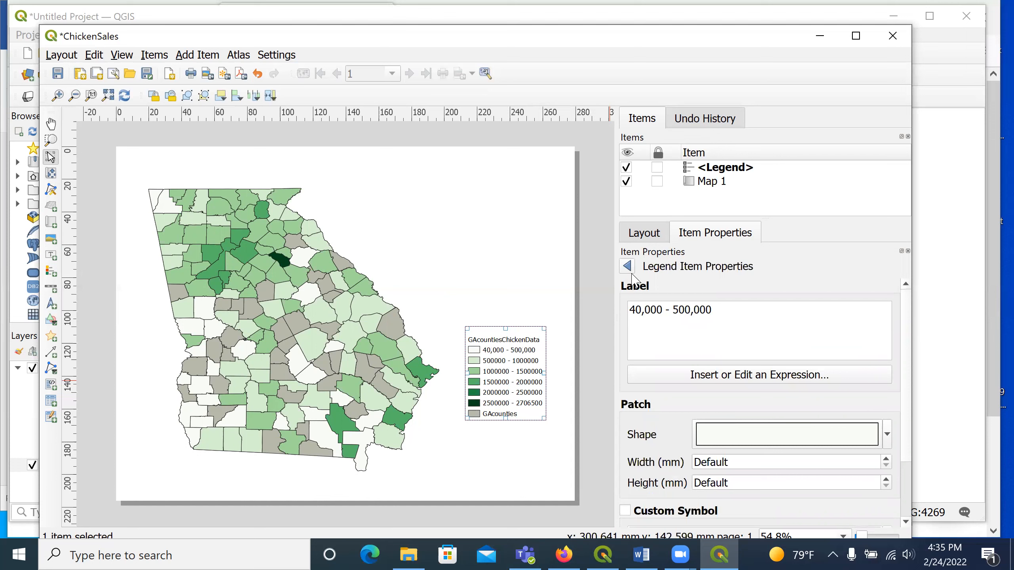
pyautogui.click(627, 267)
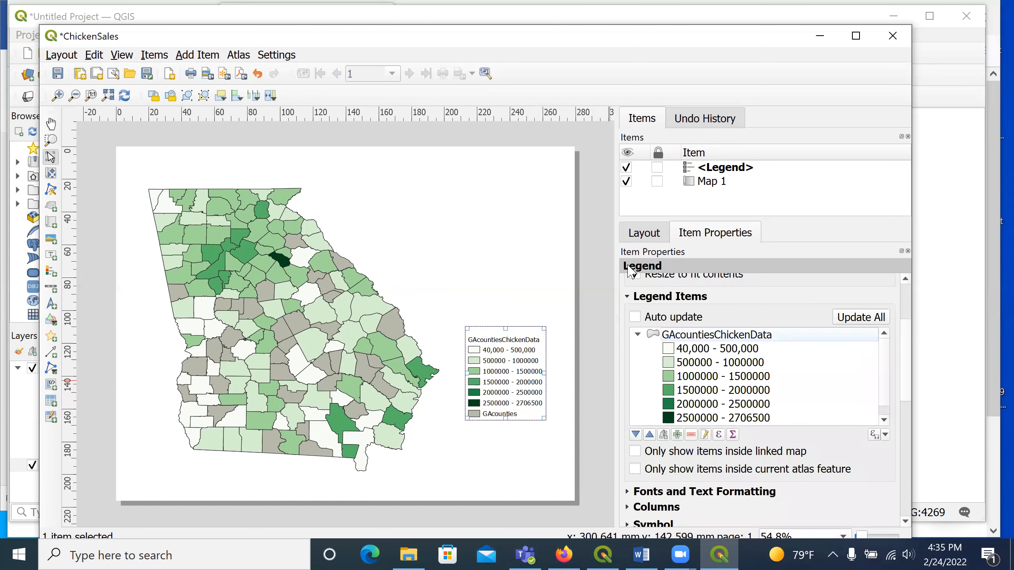
# Step: Add thousands separators to the second legend class so its label reads 500,000 - 1,000,000
pyautogui.doubleClick(706, 364)
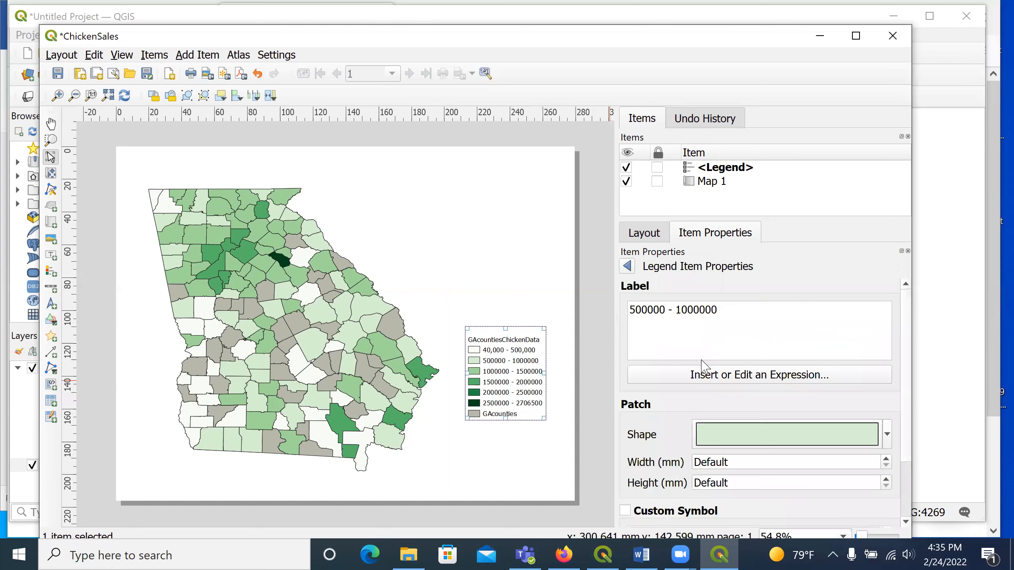
pyautogui.click(699, 310)
pyautogui.write(',')
pyautogui.click(682, 312)
pyautogui.write(',')
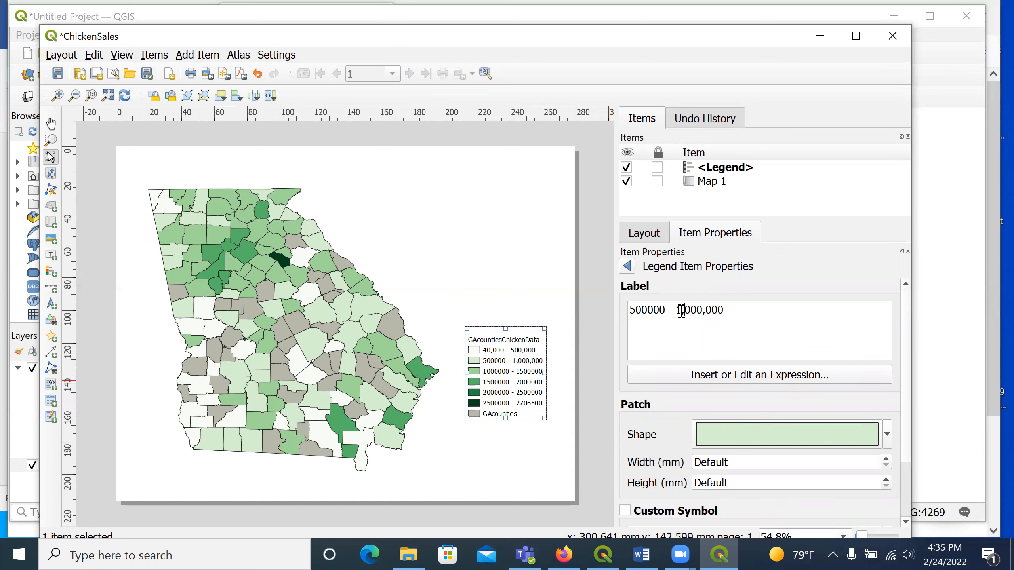
pyautogui.click(648, 310)
pyautogui.write(',')
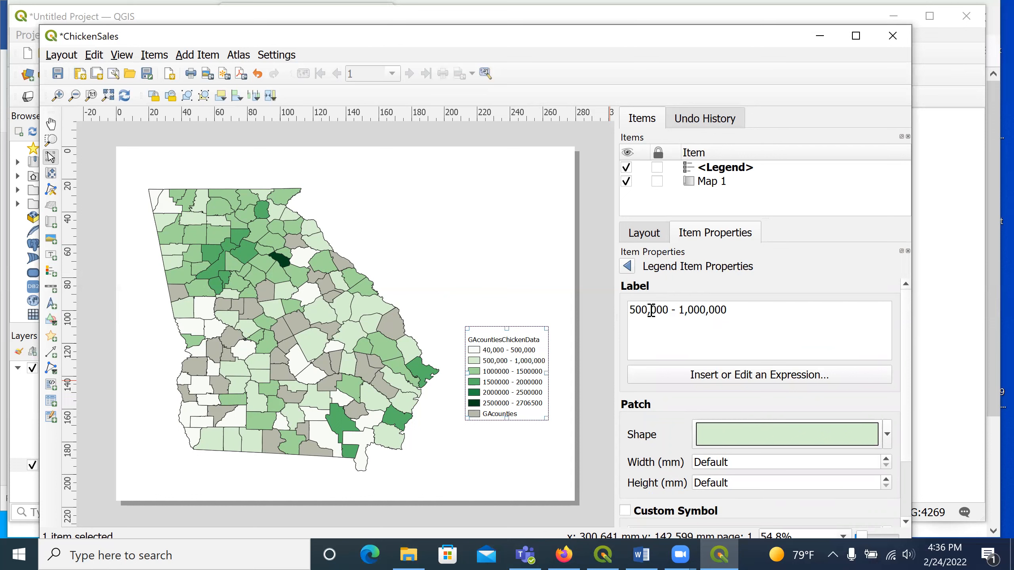
pyautogui.click(628, 270)
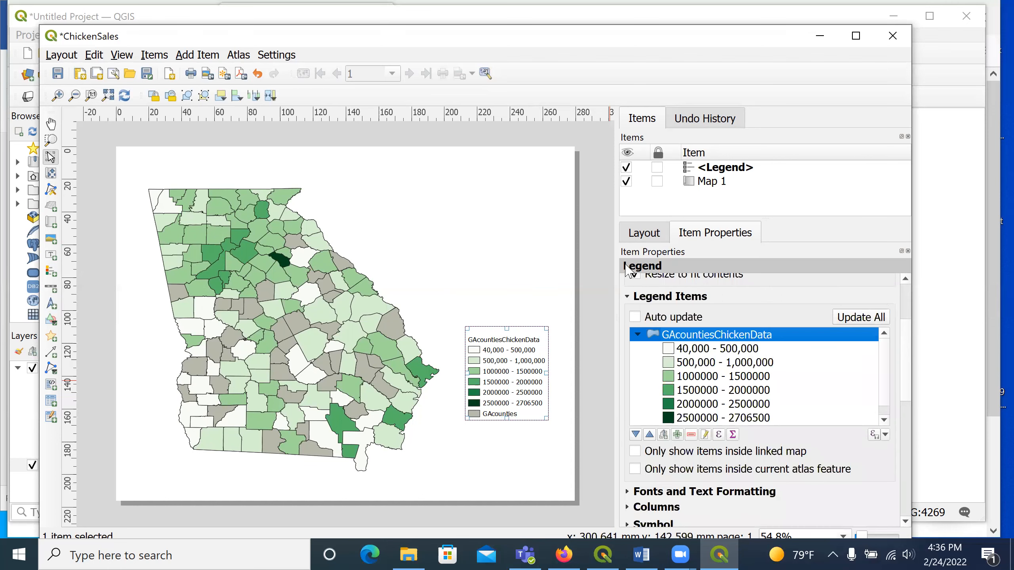
# Step: Add thousands separators to the third legend class so its label reads 1,000,000 - 1,500,000
pyautogui.click(725, 379)
pyautogui.doubleClick(724, 378)
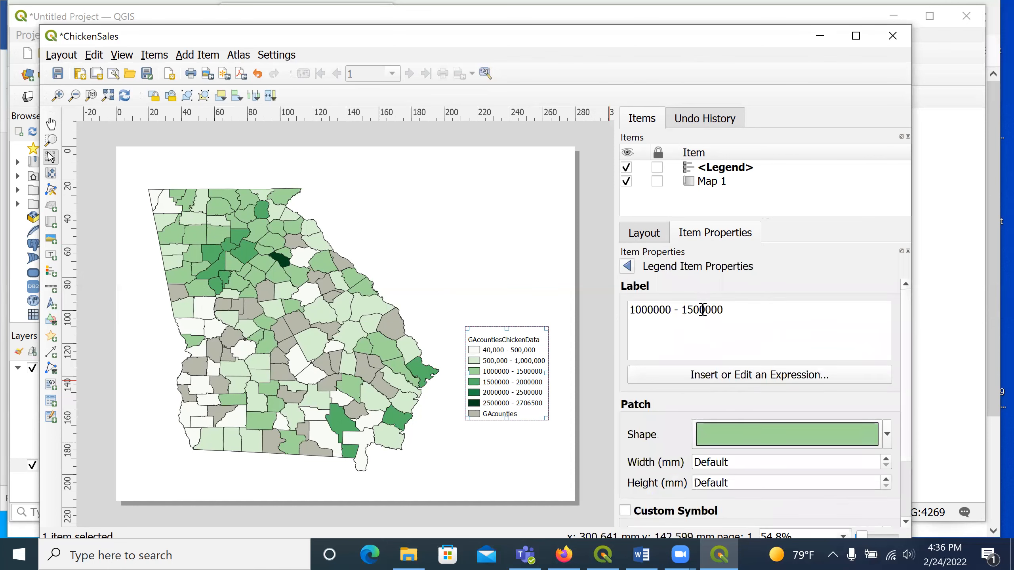
pyautogui.click(706, 310)
pyautogui.write(',')
pyautogui.click(687, 311)
pyautogui.write(',')
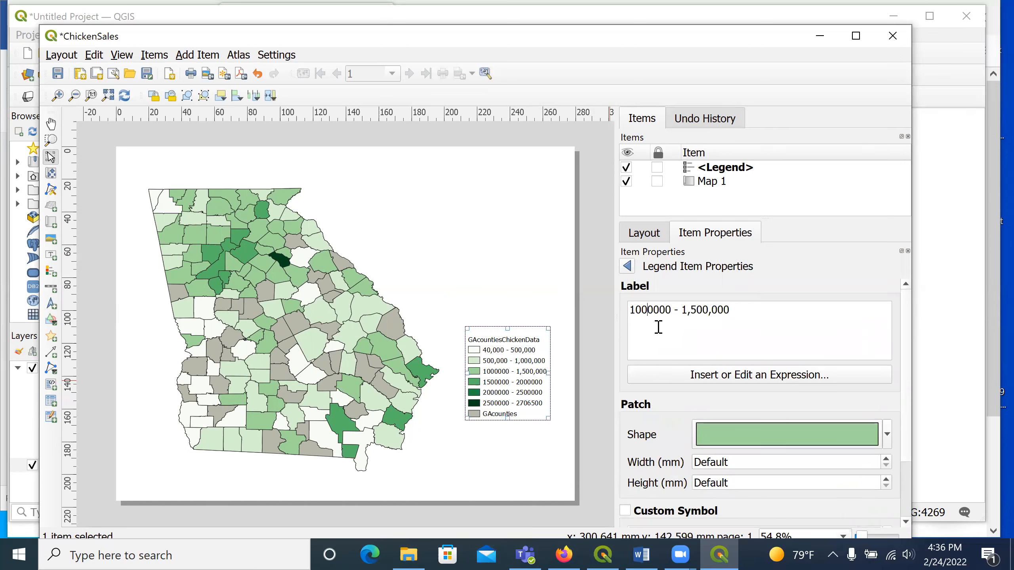
pyautogui.click(654, 310)
pyautogui.write(',')
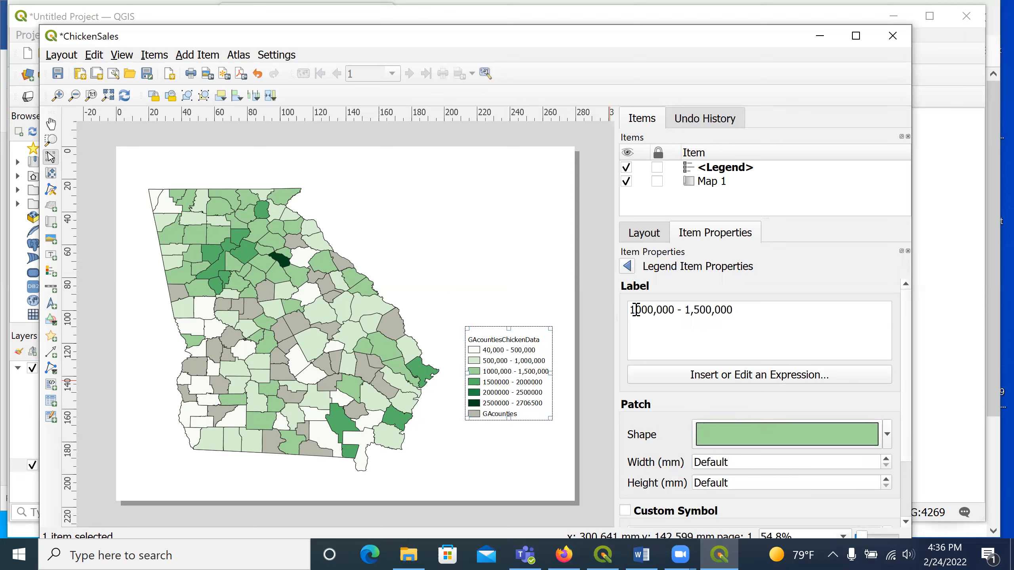
pyautogui.click(636, 311)
pyautogui.write(',')
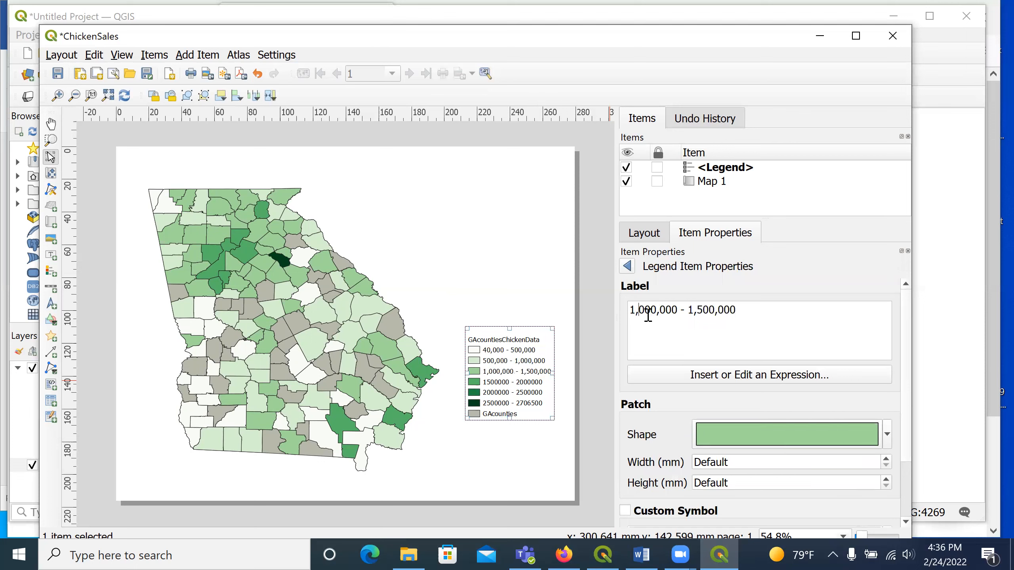
pyautogui.click(627, 267)
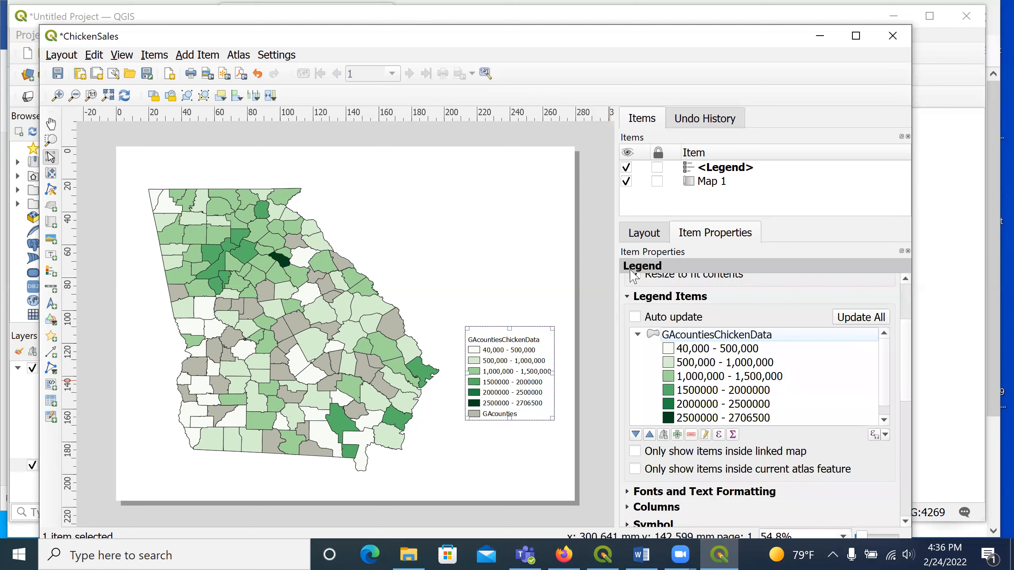
# Step: Add thousands separators to the fourth legend class so its label reads 1,500,000 - 2,000,000
pyautogui.doubleClick(731, 393)
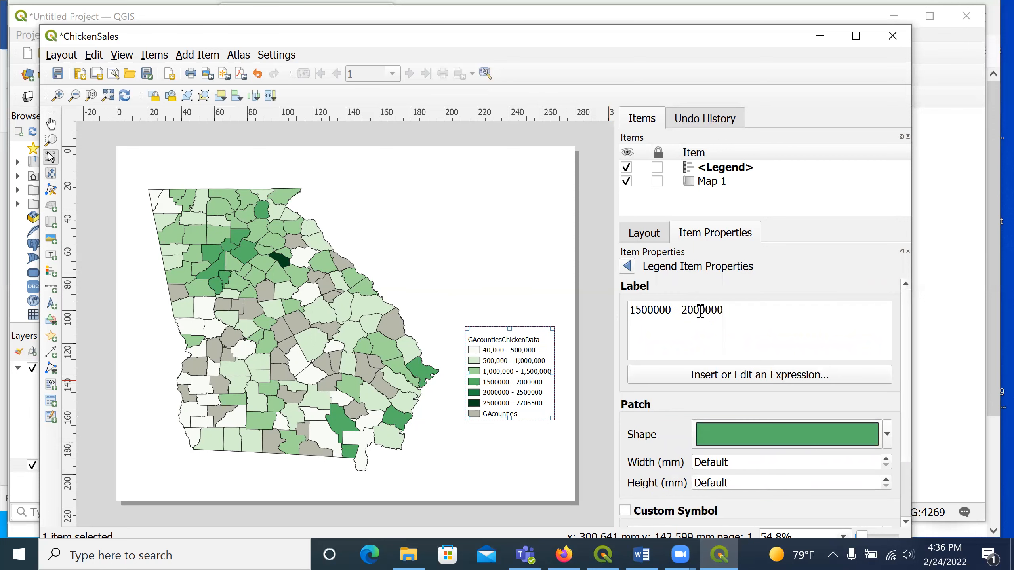
pyautogui.click(705, 311)
pyautogui.write(',')
pyautogui.click(689, 310)
pyautogui.write(',')
pyautogui.click(654, 311)
pyautogui.write(',')
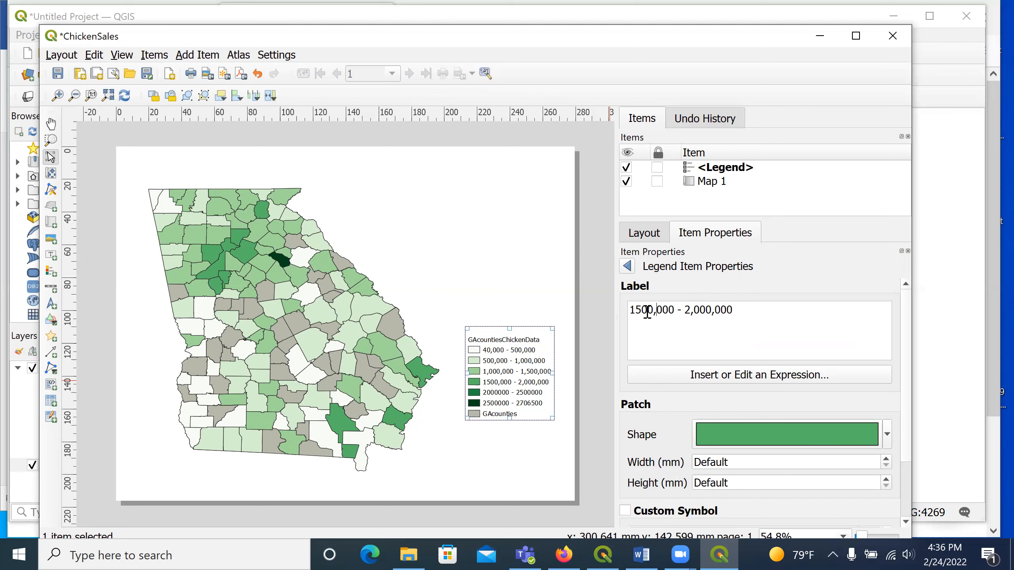
pyautogui.click(636, 311)
pyautogui.write(',')
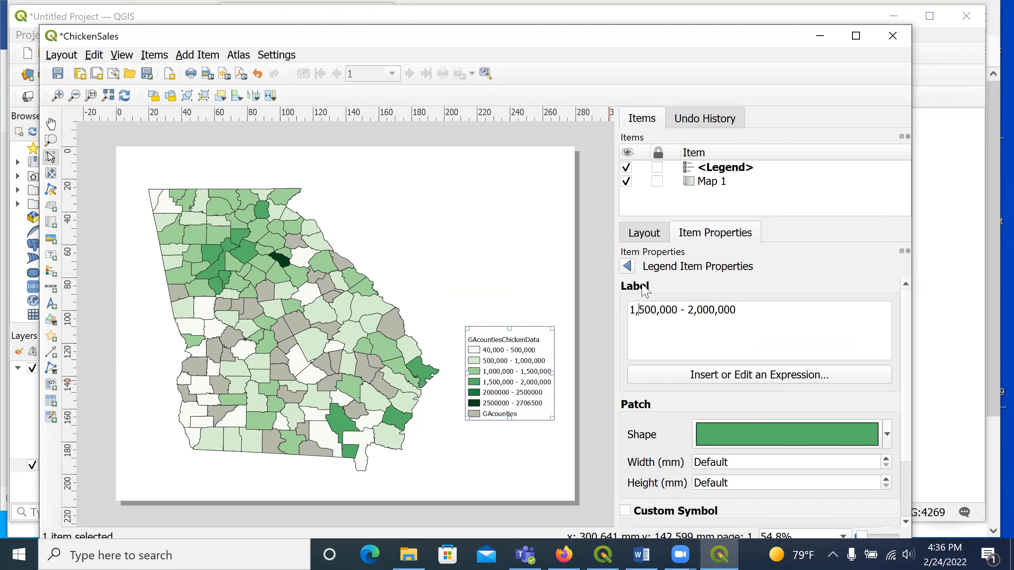
pyautogui.click(627, 267)
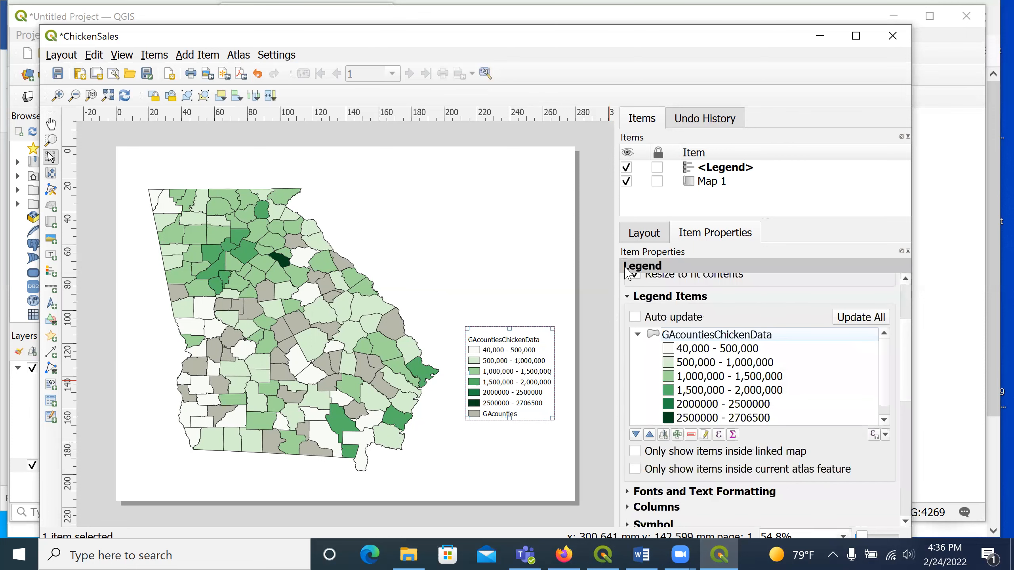
# Step: Add thousands separators to the fifth legend class so its label reads 2,000,000 - 2,500,000
pyautogui.doubleClick(734, 404)
pyautogui.click(705, 310)
pyautogui.write(',000')
pyautogui.click(687, 310)
pyautogui.write(',000')
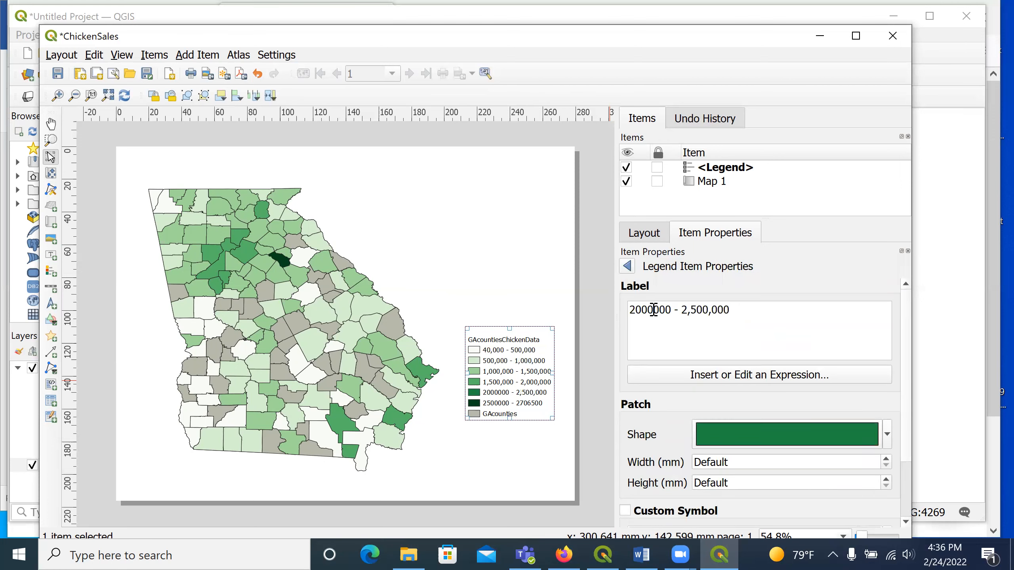
pyautogui.click(654, 310)
pyautogui.write(',')
pyautogui.click(636, 310)
pyautogui.write(',')
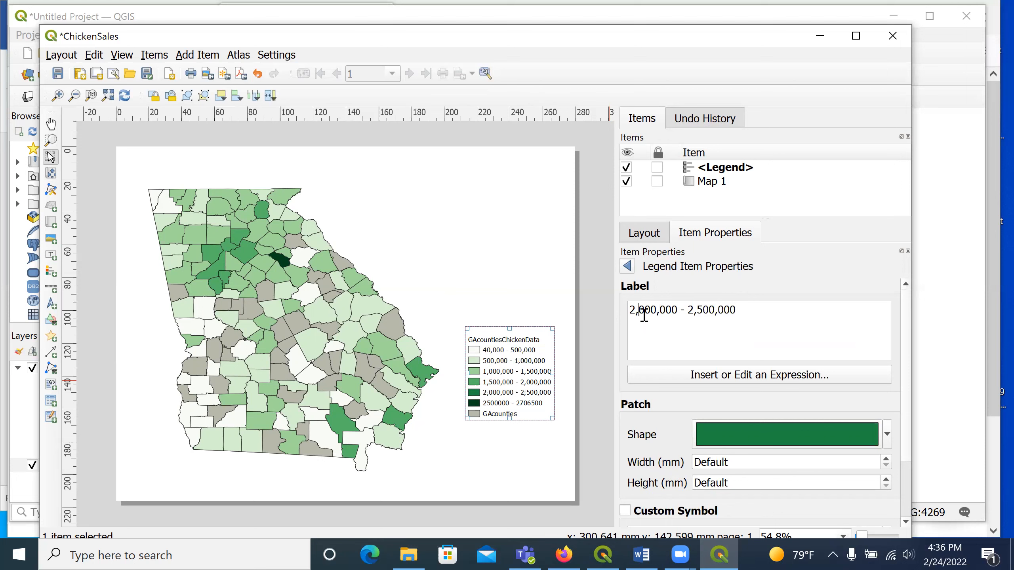
pyautogui.click(628, 267)
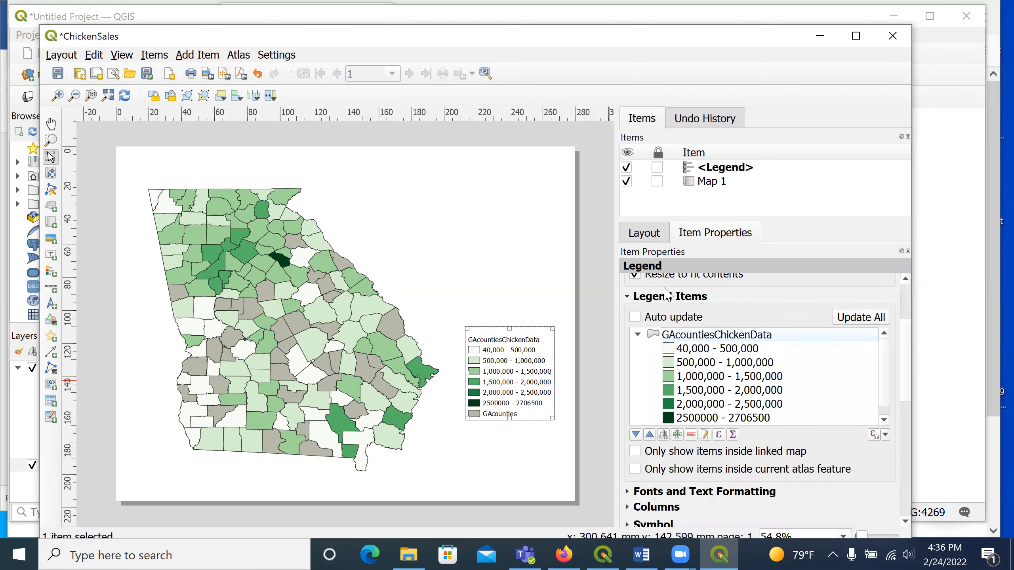
# Step: Add thousands separators to the highest legend class so its label reads 2,500,000 - 2,706,500
pyautogui.scroll(-1, 736, 381)
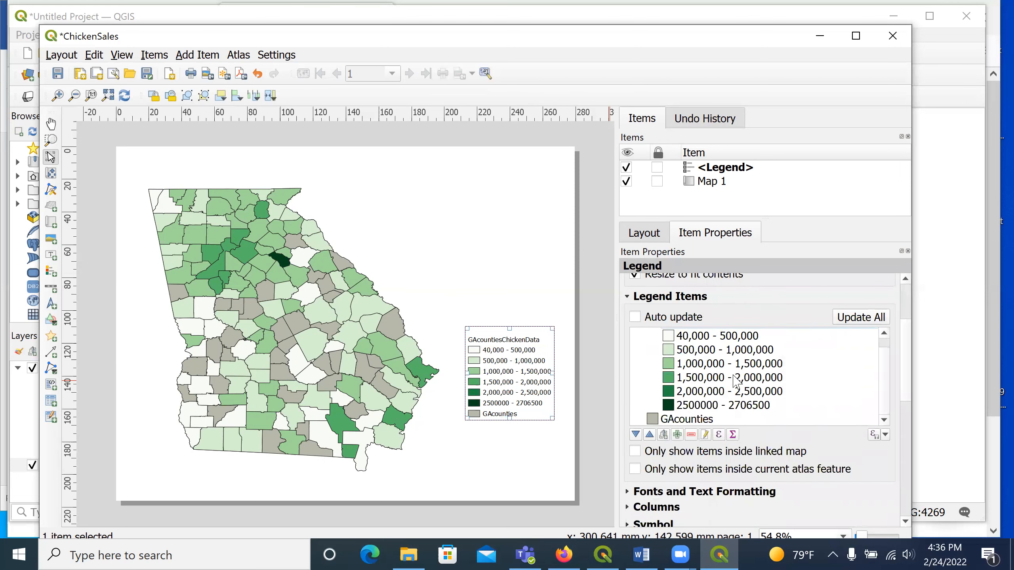
pyautogui.doubleClick(695, 406)
pyautogui.click(706, 310)
pyautogui.write(',500')
pyautogui.click(687, 310)
pyautogui.write(',500')
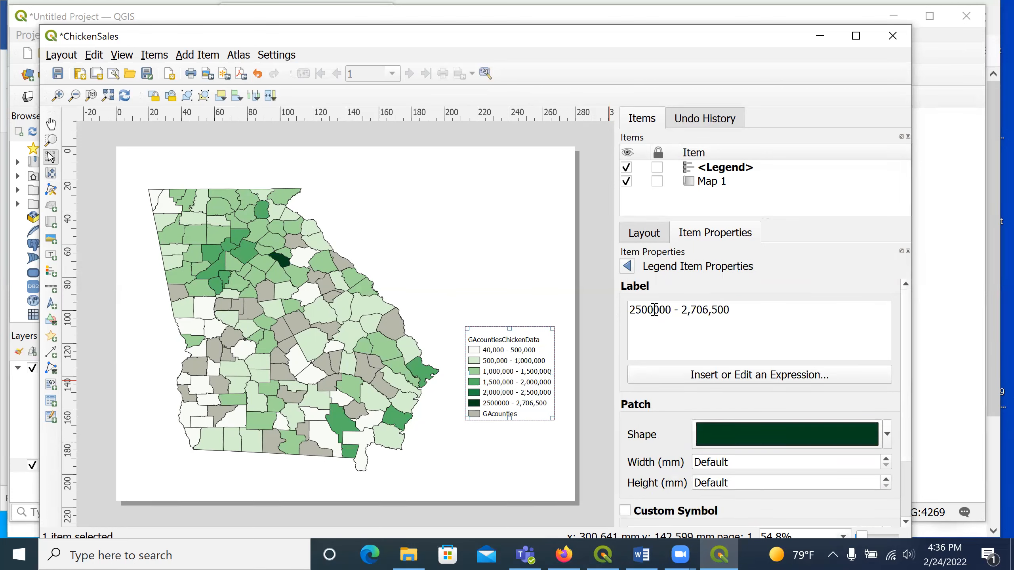
pyautogui.click(654, 311)
pyautogui.write(',')
pyautogui.click(638, 310)
pyautogui.write(',')
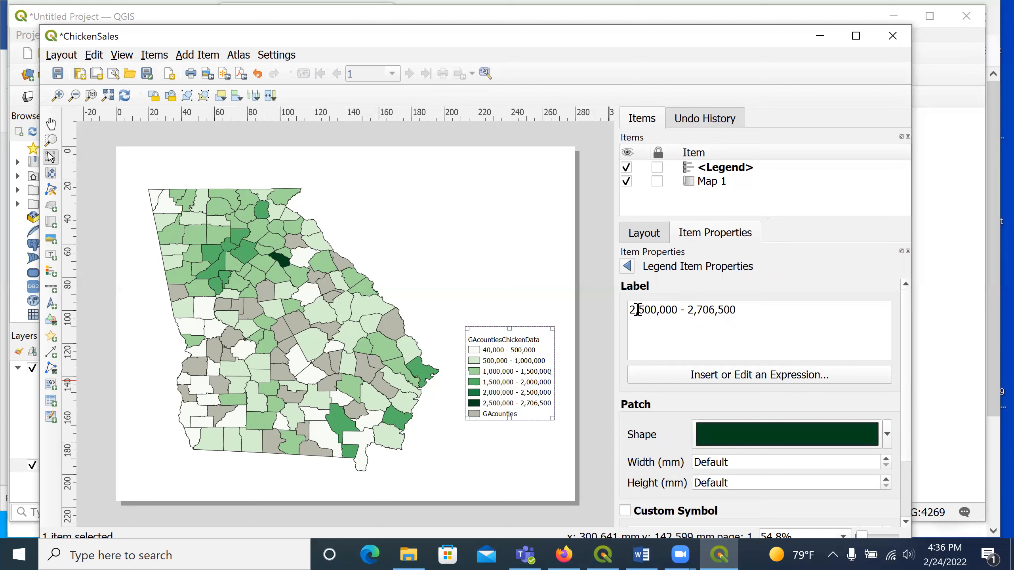
pyautogui.click(628, 268)
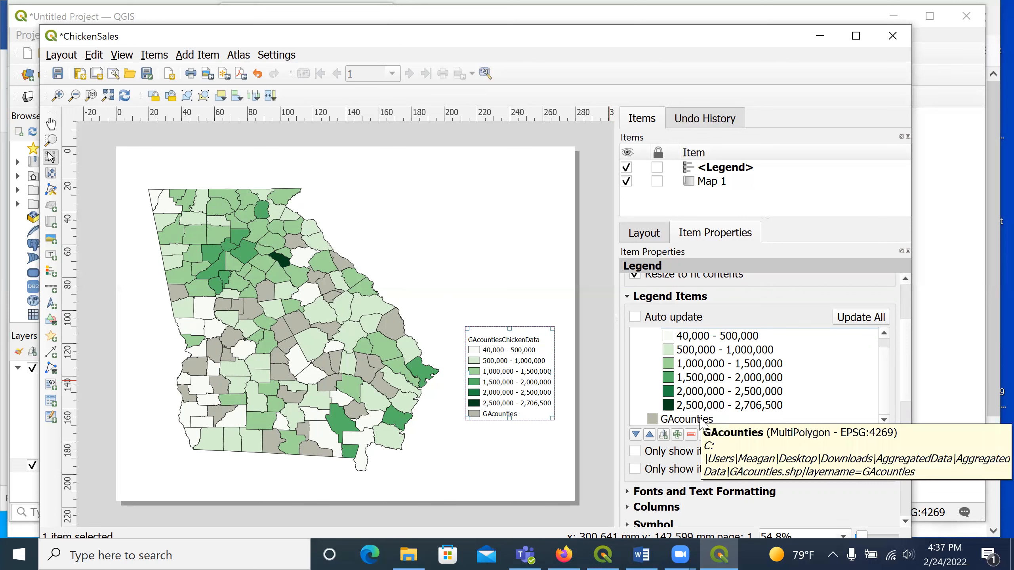
# Step: Rename the GAcounties entry in the legend to "No restaurants"
pyautogui.doubleClick(683, 419)
pyautogui.moveTo(683, 311); pyautogui.dragTo(631, 311)
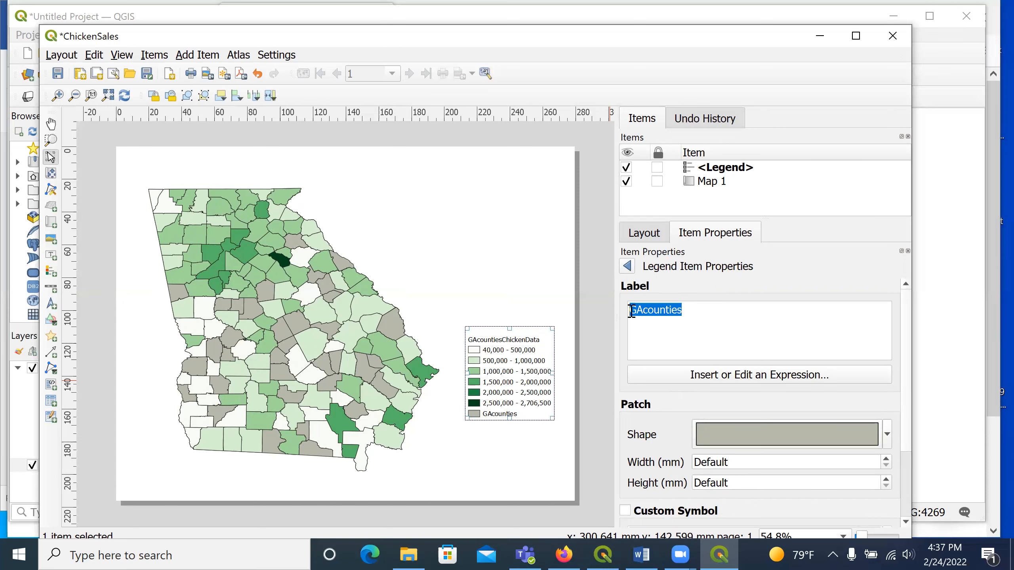
pyautogui.write('No restaurants')
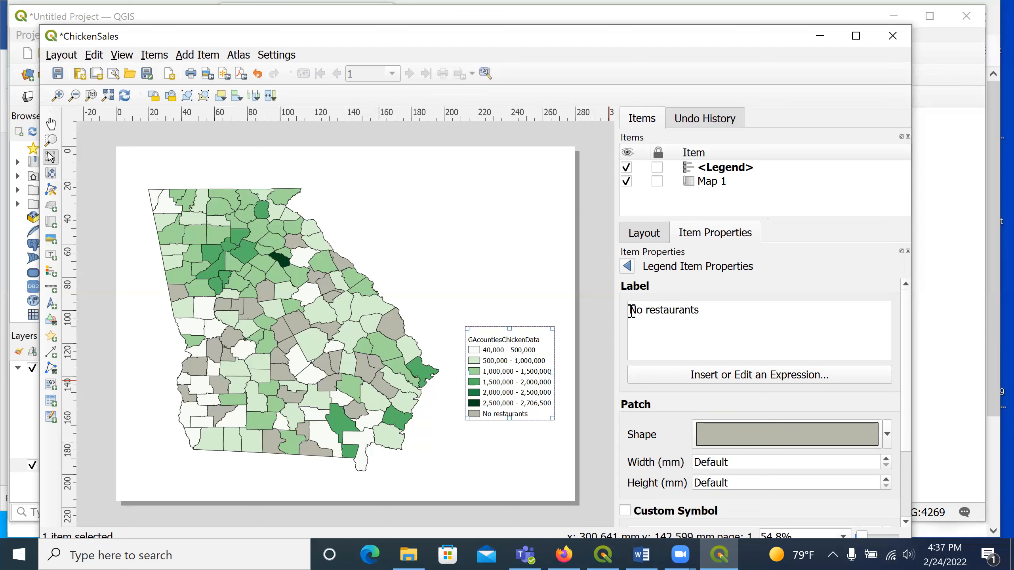
pyautogui.click(628, 266)
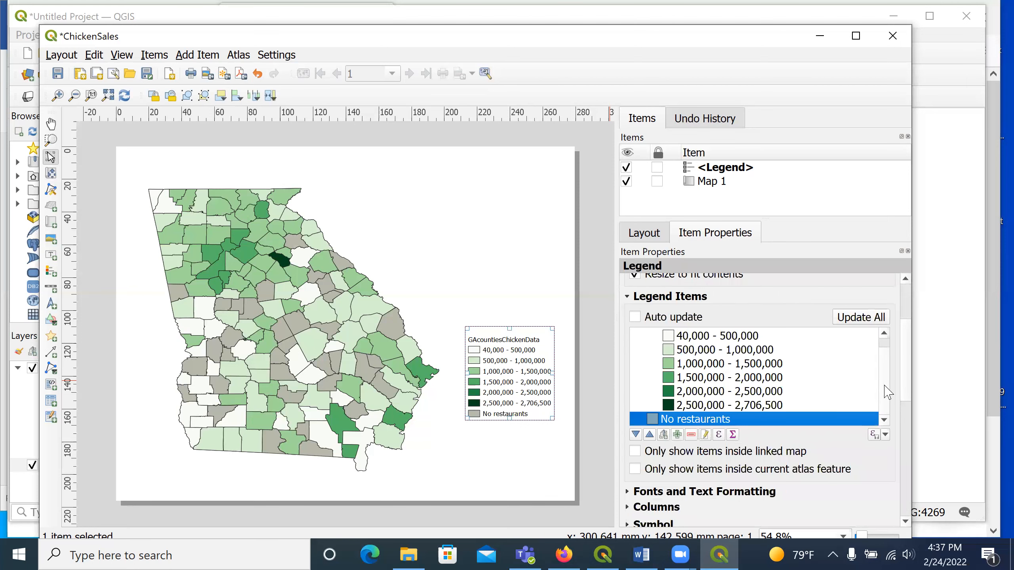
# Step: Try the legend's Symbols on Right arrangement and restore Symbols on Left
pyautogui.scroll(1, 889, 382)
pyautogui.scroll(4, 763, 305)
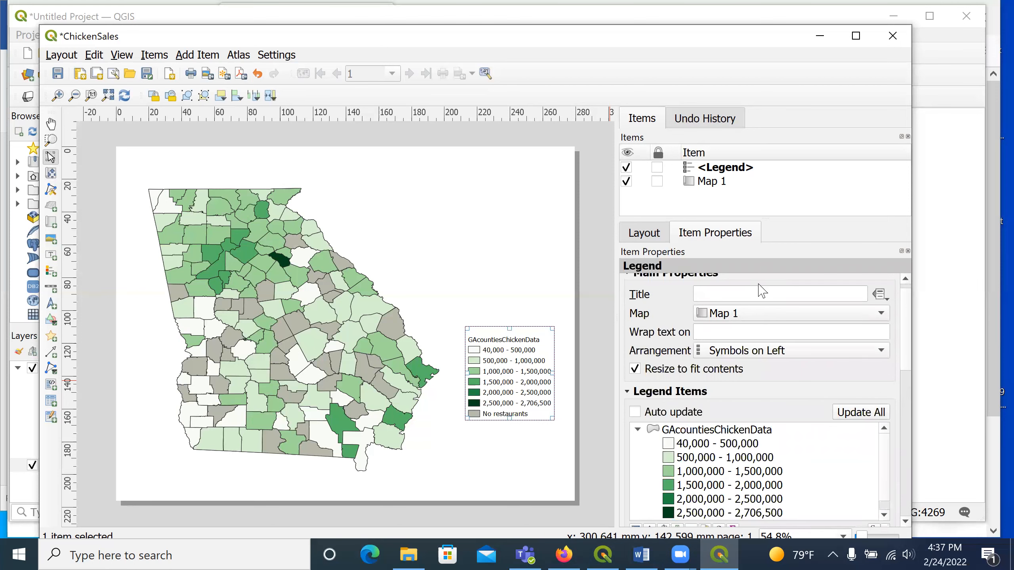
pyautogui.scroll(-1, 782, 349)
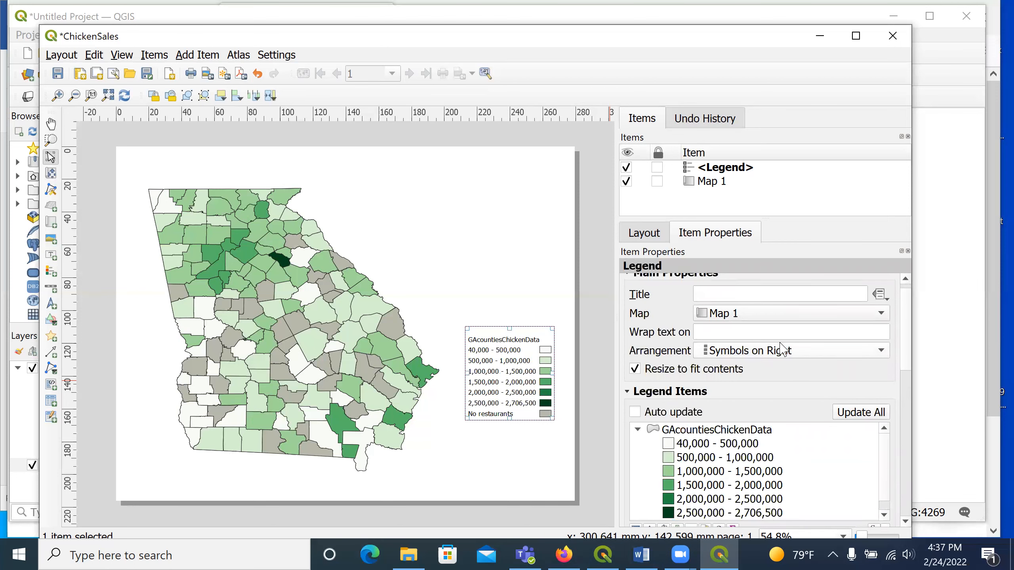
pyautogui.scroll(1, 782, 349)
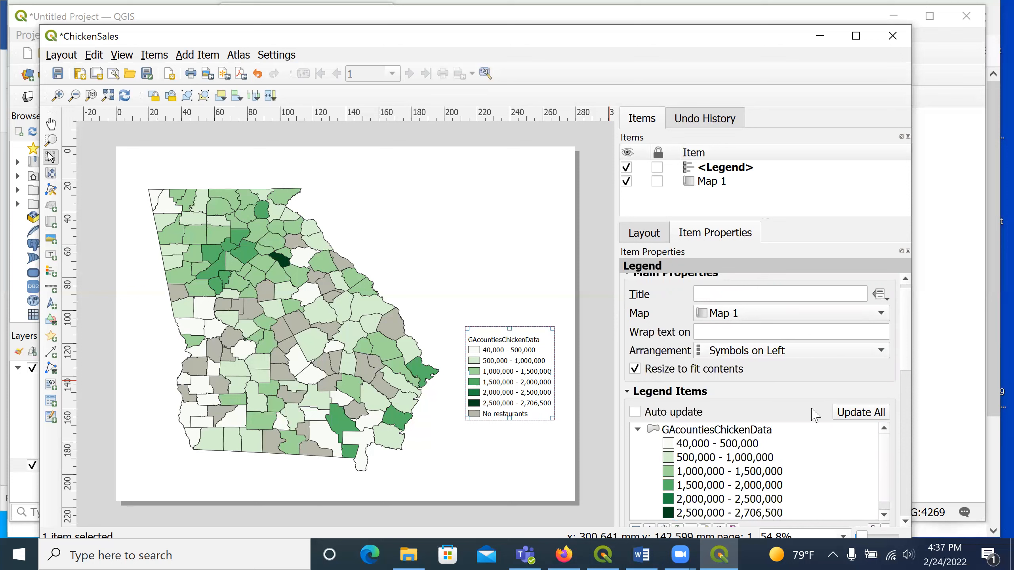
pyautogui.scroll(-1, 790, 351)
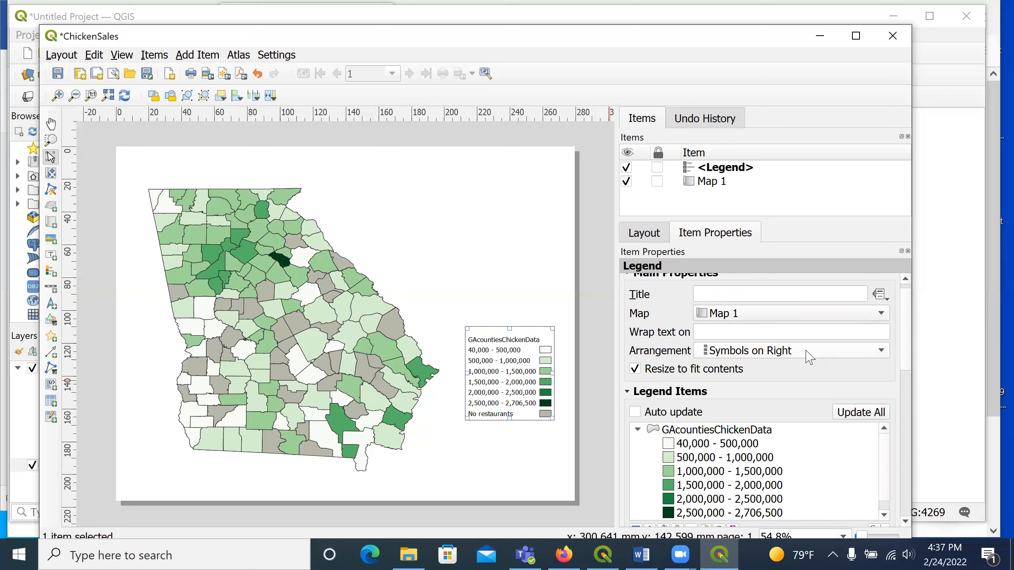
pyautogui.scroll(1, 808, 357)
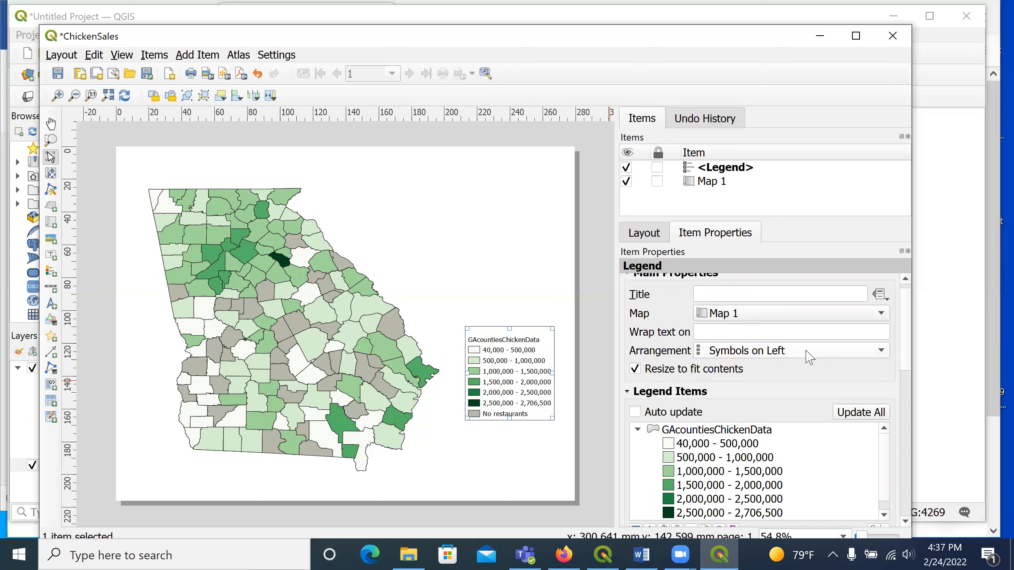
# Step: Rename the GAcountiesChickenData heading in the legend to "Average Sales ($)"
pyautogui.doubleClick(763, 429)
pyautogui.moveTo(743, 310); pyautogui.dragTo(626, 310)
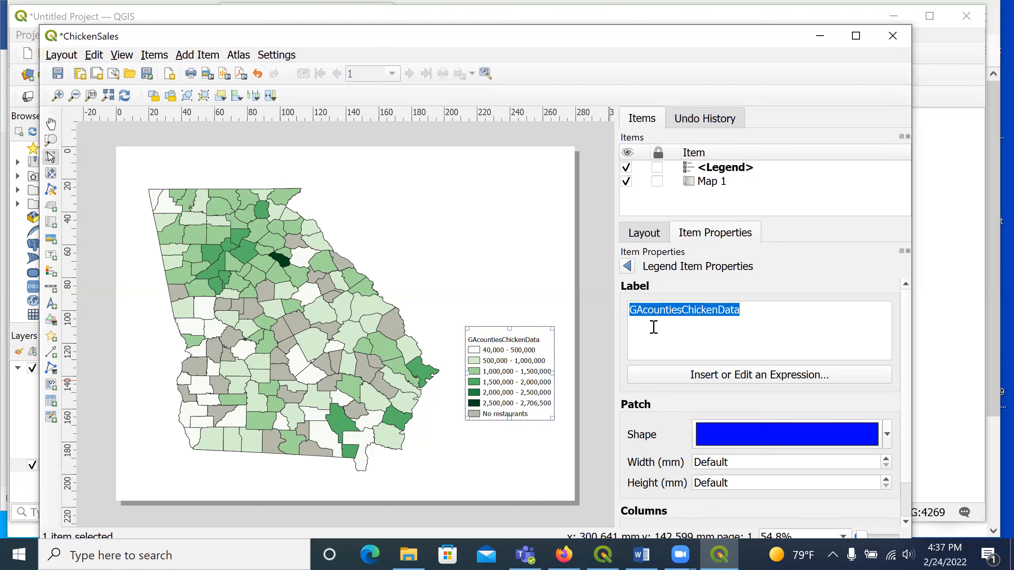
pyautogui.write('Average Sales ($')
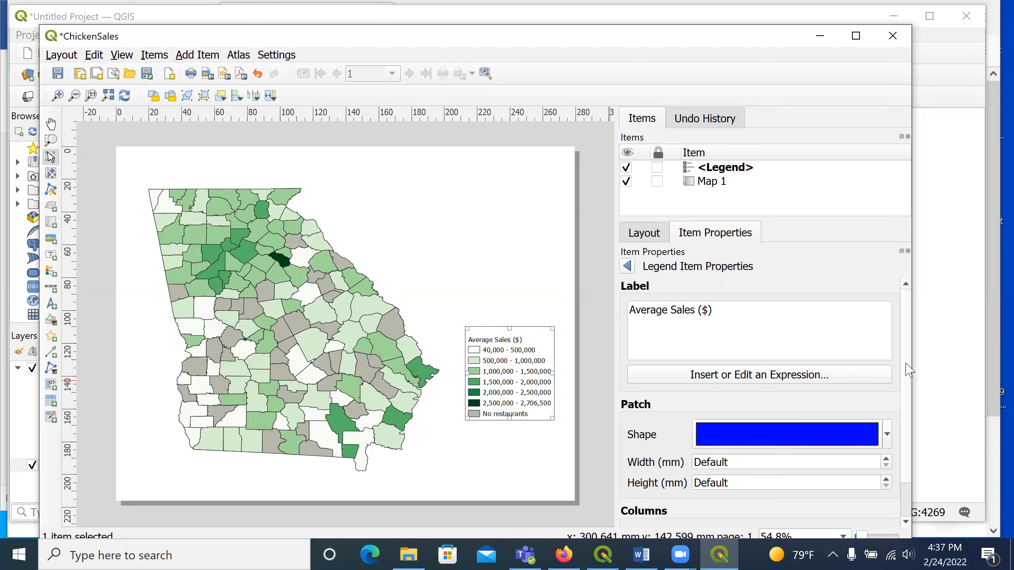
pyautogui.scroll(-2, 907, 384)
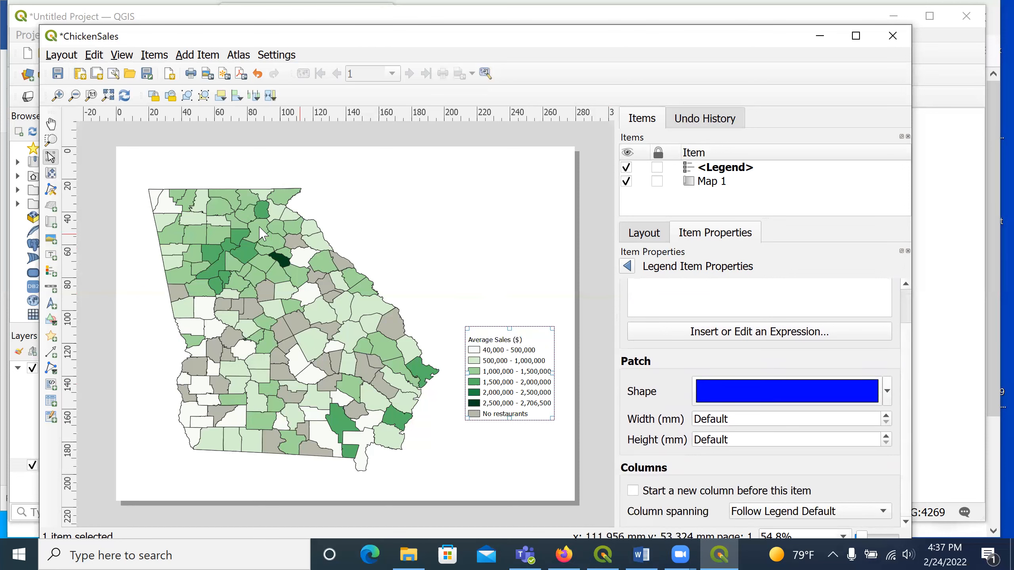
# Step: Add a title label in the empty area beside the map's upper part, reading "Average Sales per County"
pyautogui.click(51, 255)
pyautogui.moveTo(382, 184); pyautogui.dragTo(549, 237)
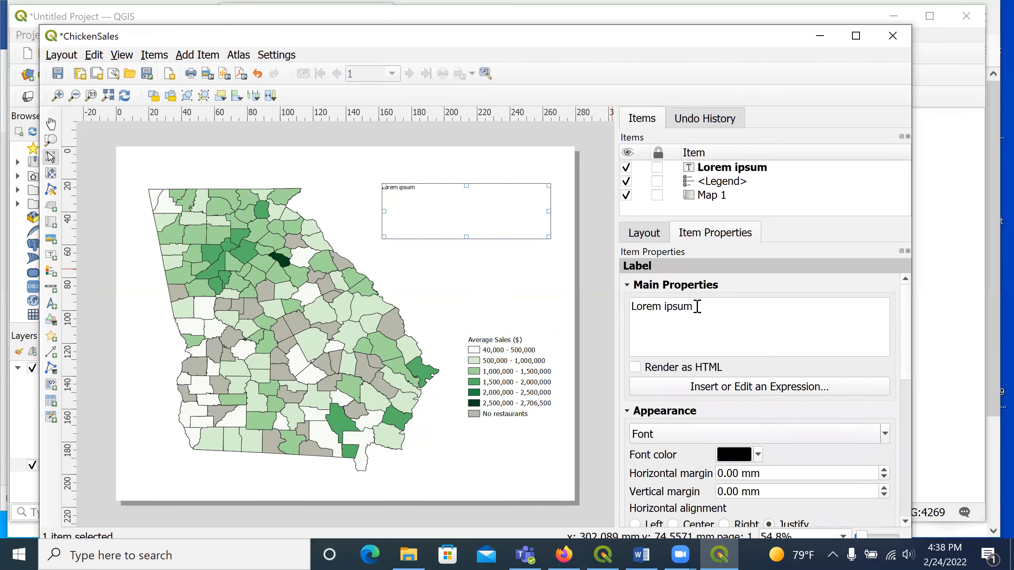
pyautogui.moveTo(696, 306); pyautogui.dragTo(630, 306)
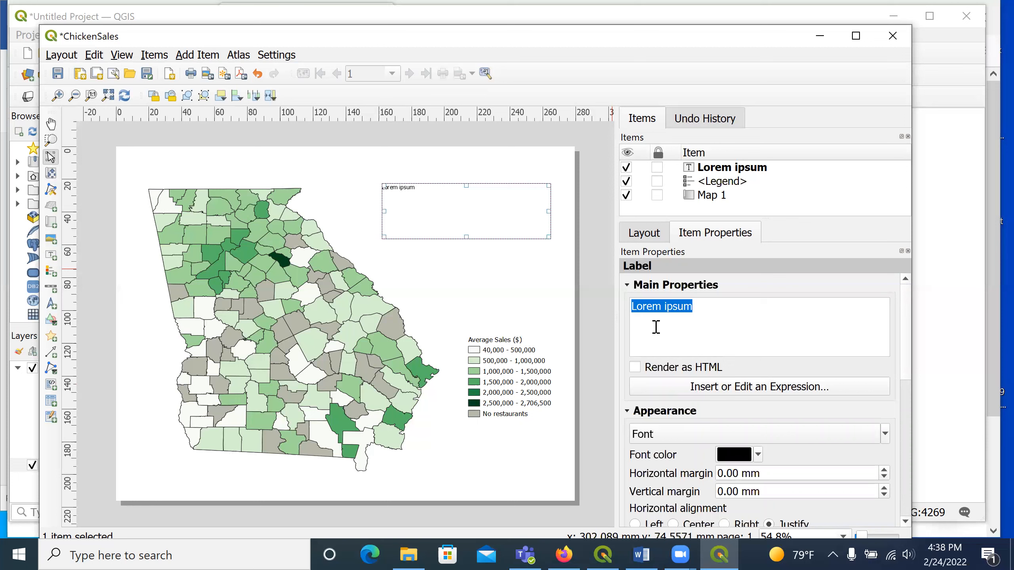
pyautogui.write('Avera')
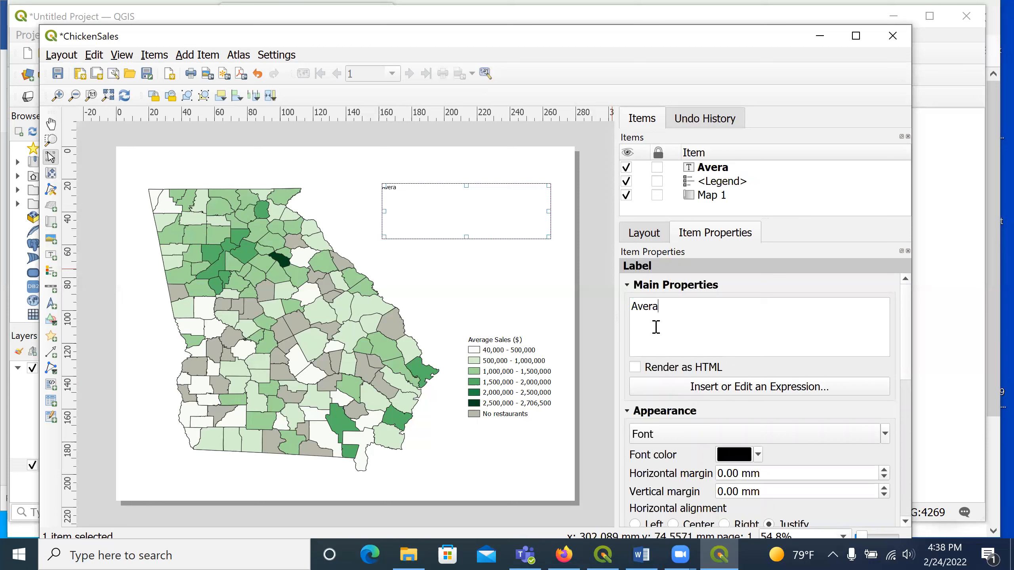
pyautogui.write('ge Sales')
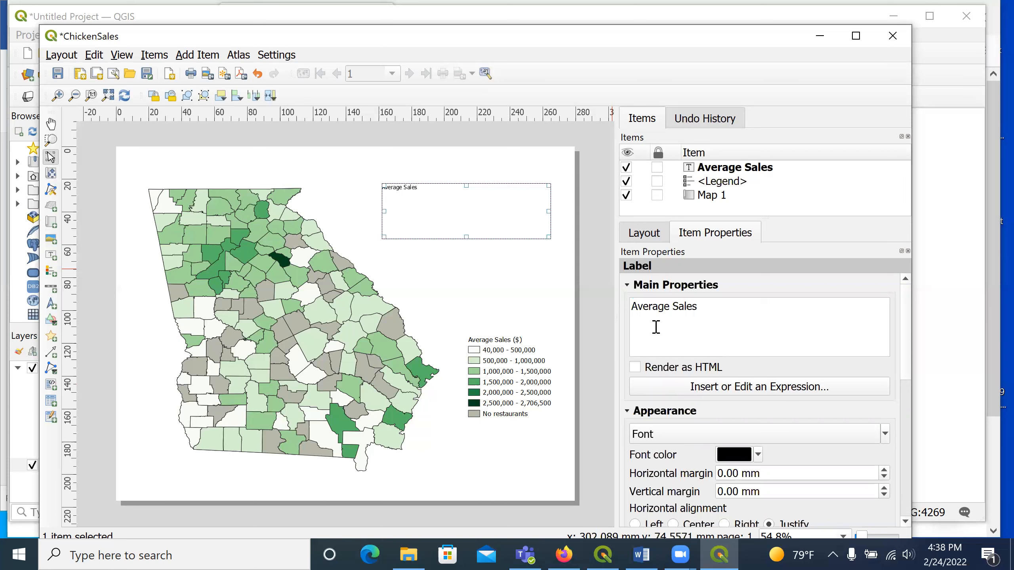
pyautogui.write('per County')
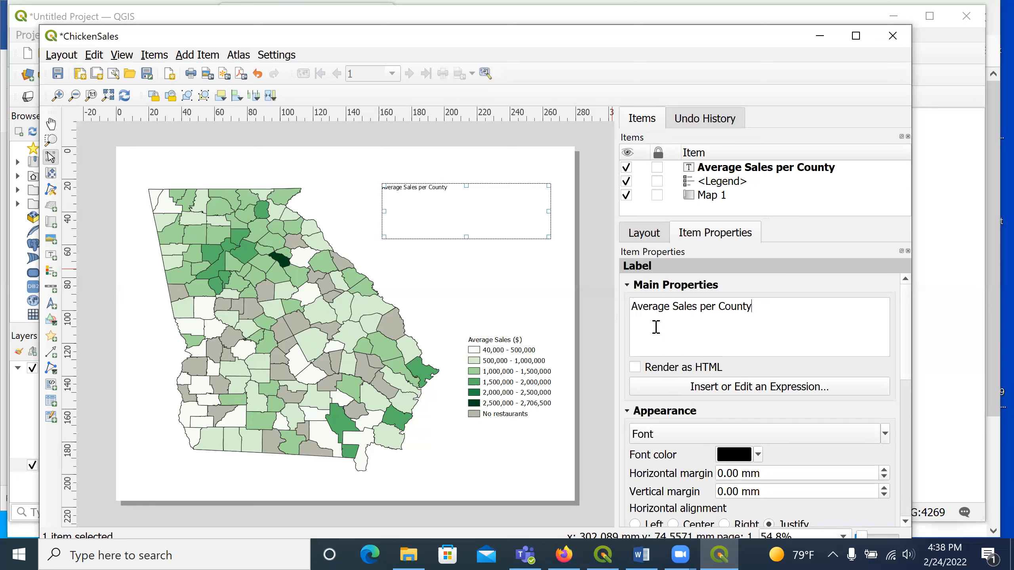
# Step: Replace "County" in the title label so it reads "Average Sales per Restaurant (chicken)"
pyautogui.press('BackSpace')
pyautogui.press('BackSpace')
pyautogui.press('BackSpace')
pyautogui.press('BackSpace')
pyautogui.press('BackSpace')
pyautogui.press('BackSpace')
pyautogui.write('Restaurant (')
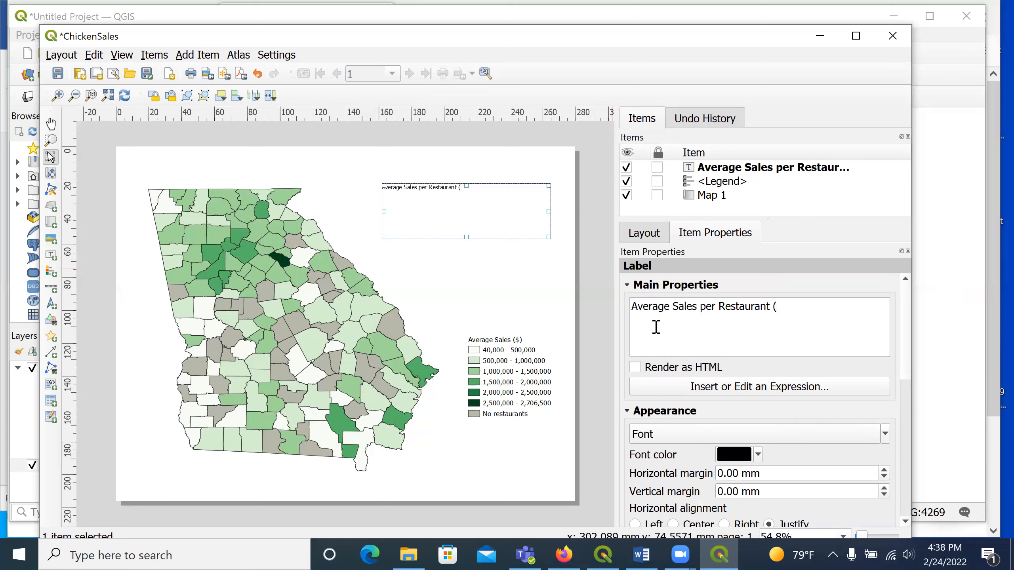
pyautogui.write('chicken')
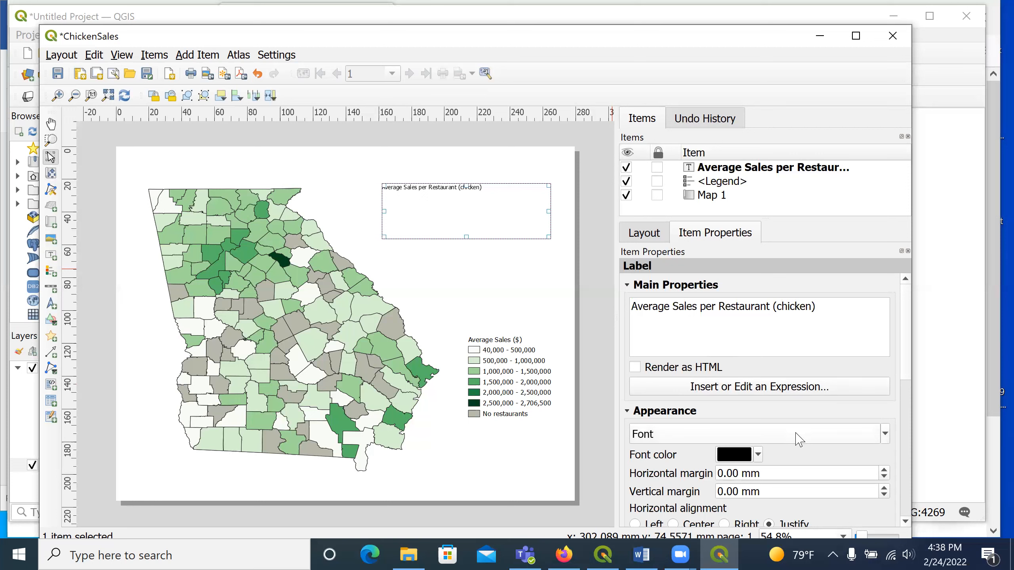
# Step: Format the title label's font as Bold, size 18
pyautogui.click(675, 439)
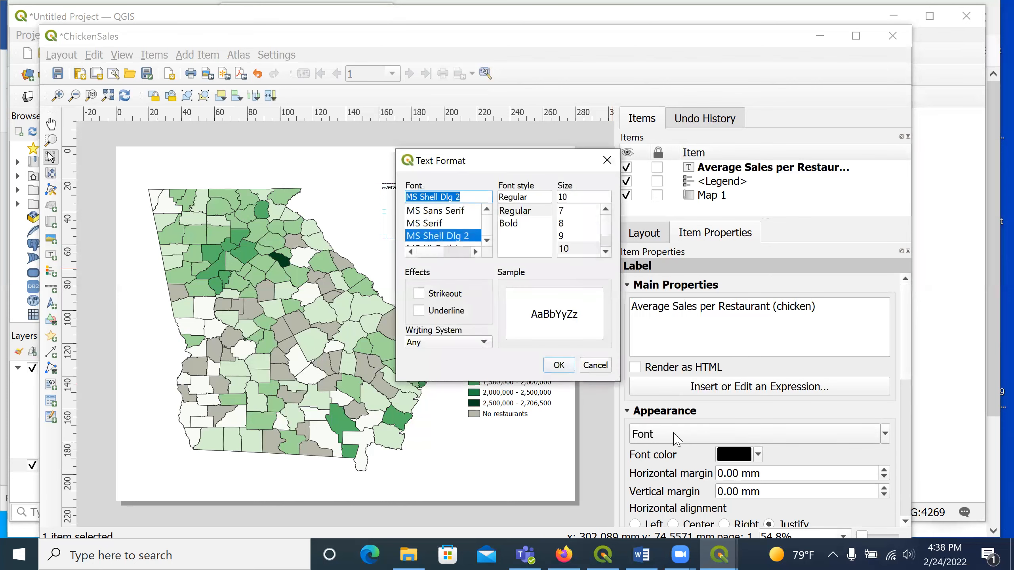
pyautogui.click(518, 231)
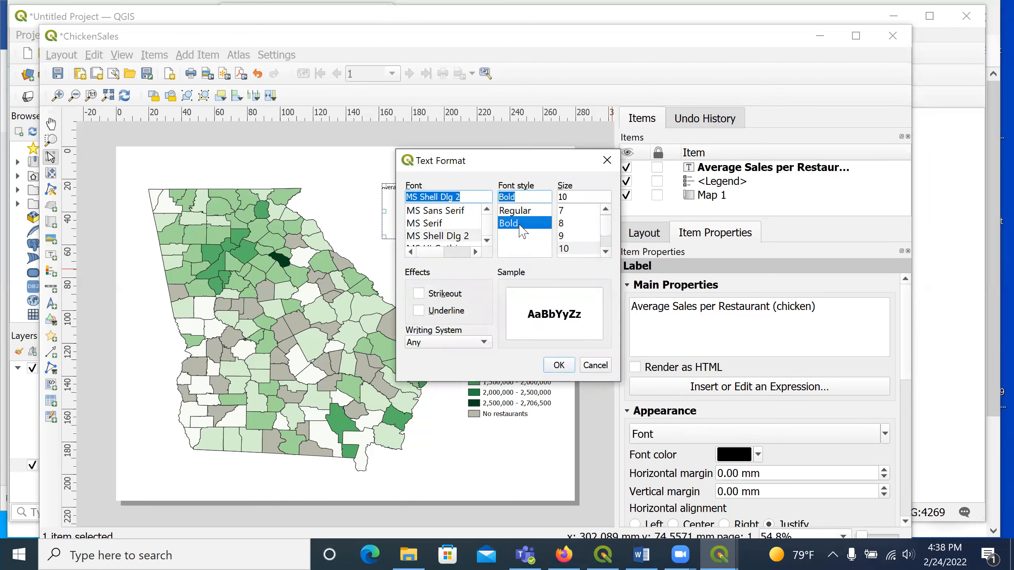
pyautogui.click(605, 252)
pyautogui.click(606, 251)
pyautogui.click(606, 252)
pyautogui.click(605, 251)
pyautogui.click(605, 252)
pyautogui.click(606, 251)
pyautogui.click(566, 235)
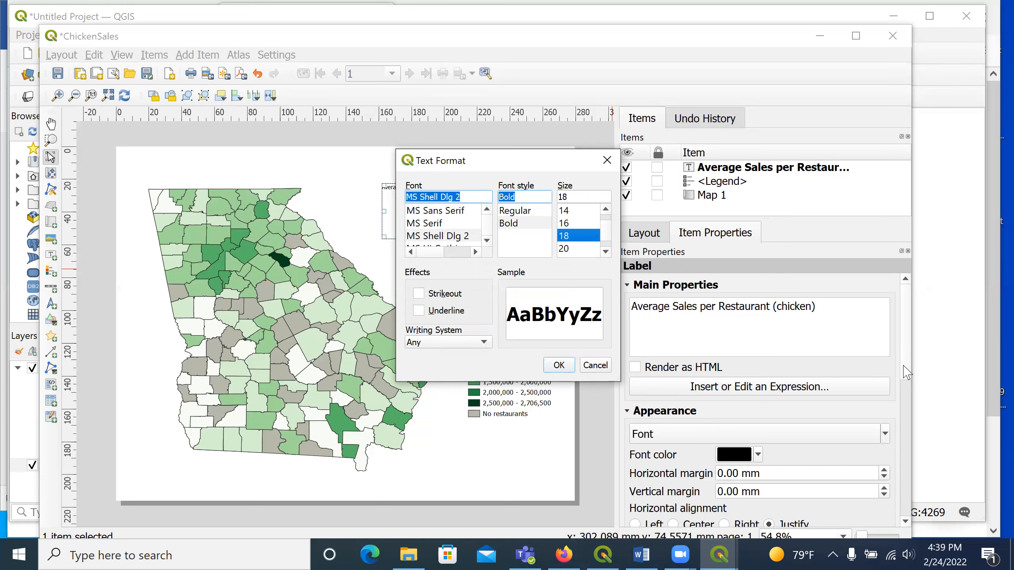
pyautogui.click(569, 367)
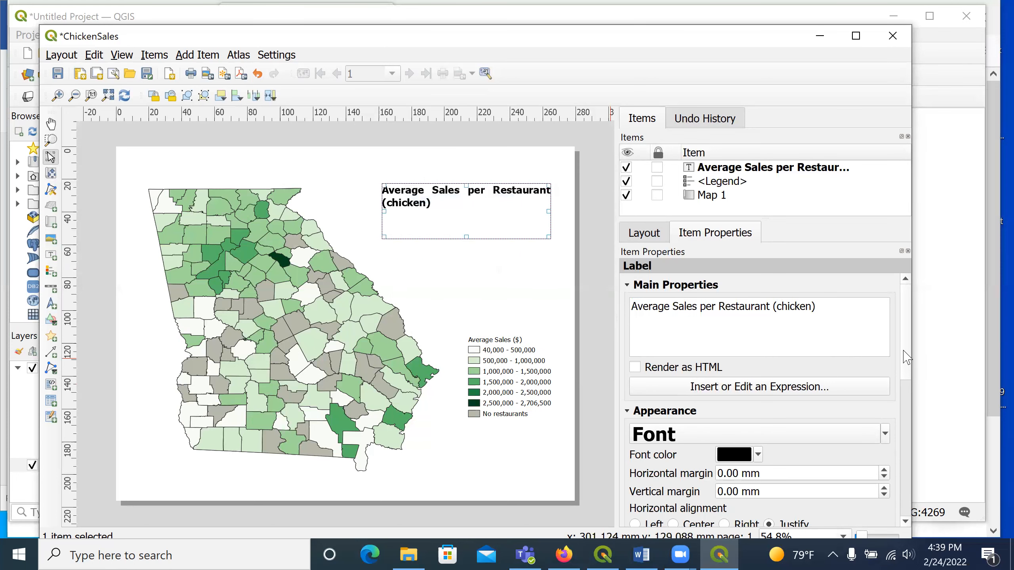
# Step: Align the title label's text to Center horizontally and Middle vertically
pyautogui.moveTo(911, 360); pyautogui.dragTo(912, 396)
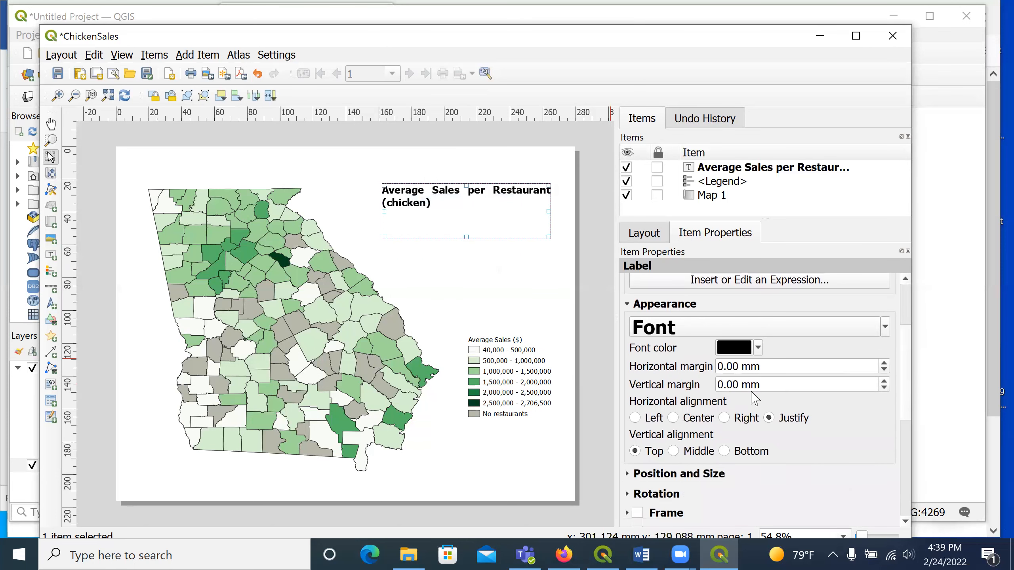
pyautogui.click(674, 419)
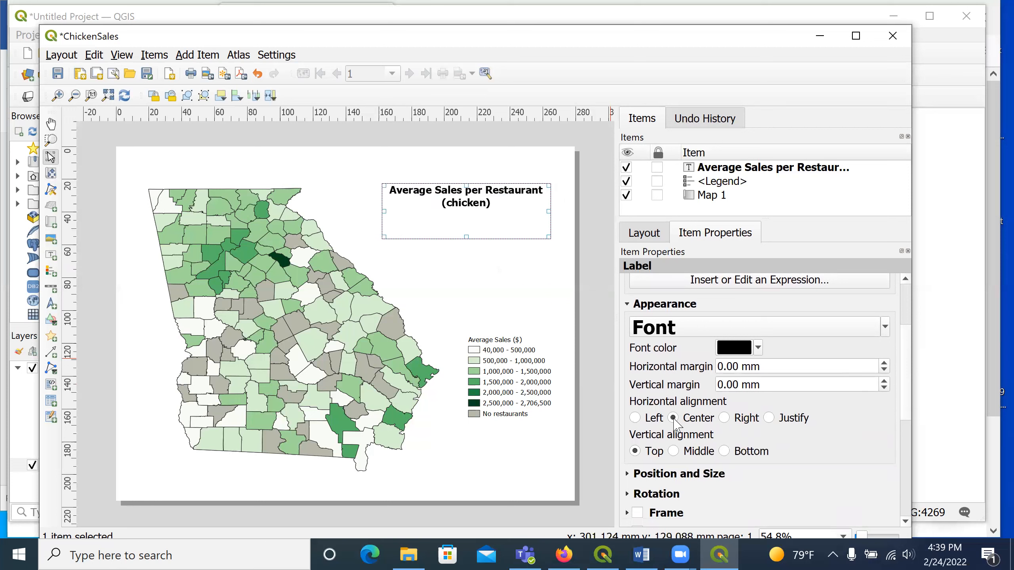
pyautogui.click(674, 452)
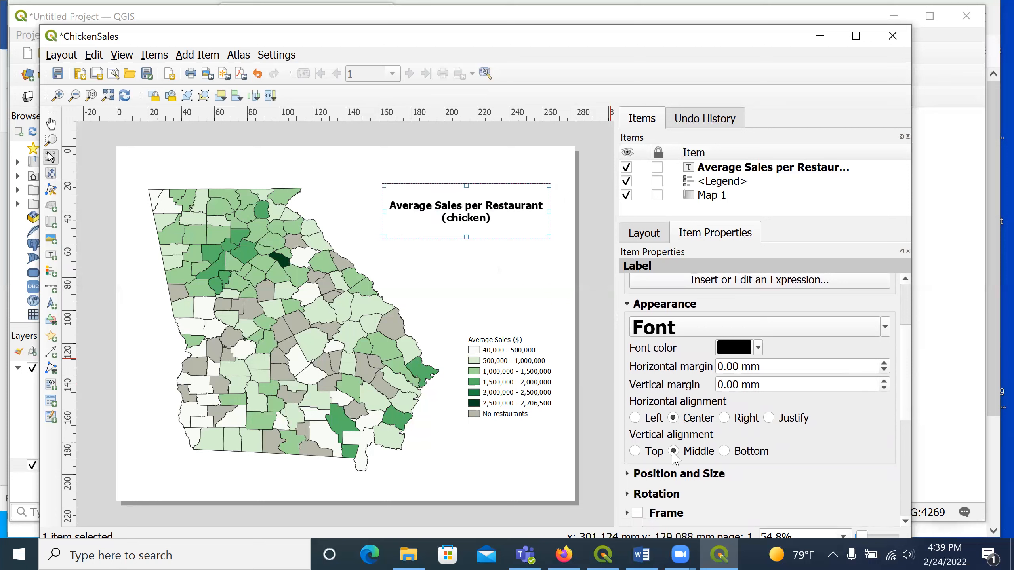
# Step: Turn on the frame around the title label
pyautogui.moveTo(905, 386); pyautogui.dragTo(906, 416)
pyautogui.click(638, 451)
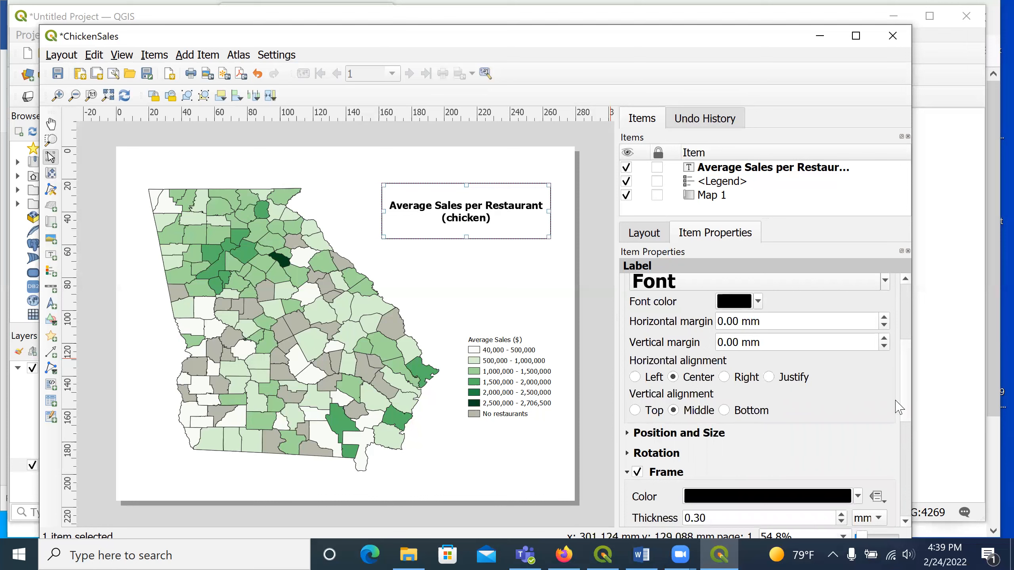
pyautogui.moveTo(905, 398); pyautogui.dragTo(906, 421)
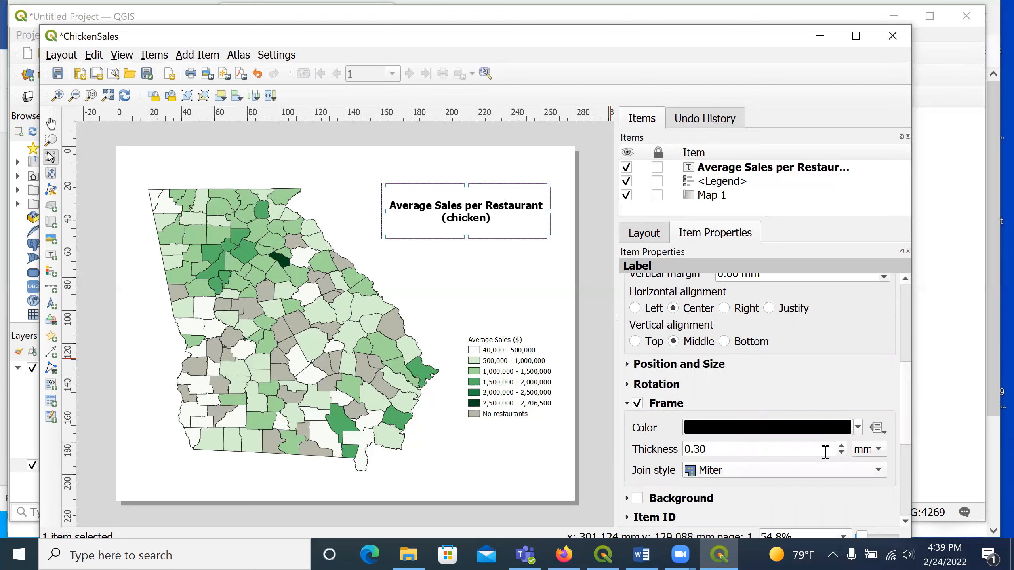
pyautogui.scroll(-2, 912, 420)
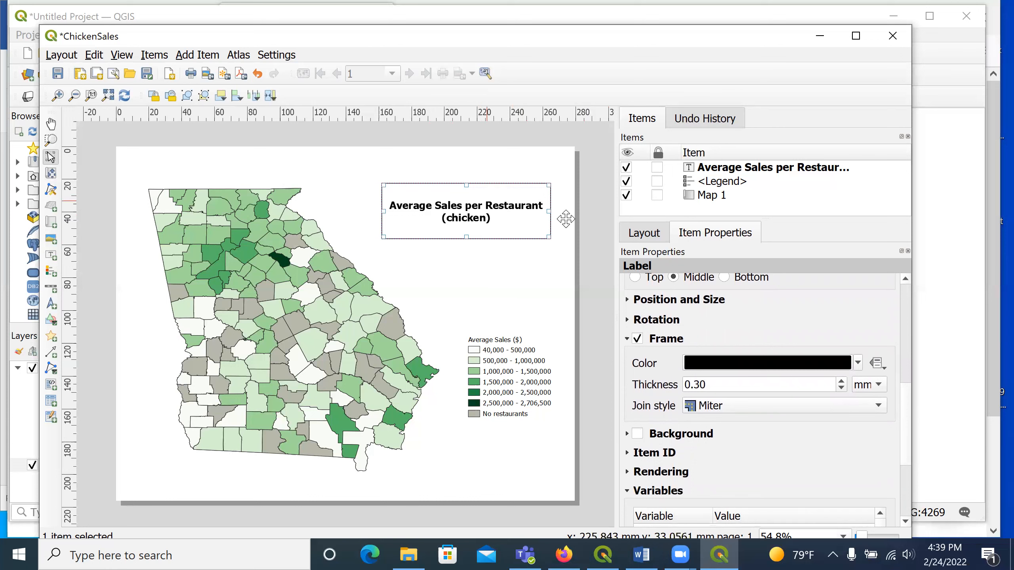
# Step: Add a scale bar beneath the Georgia map and set its units to Miles
pyautogui.click(53, 288)
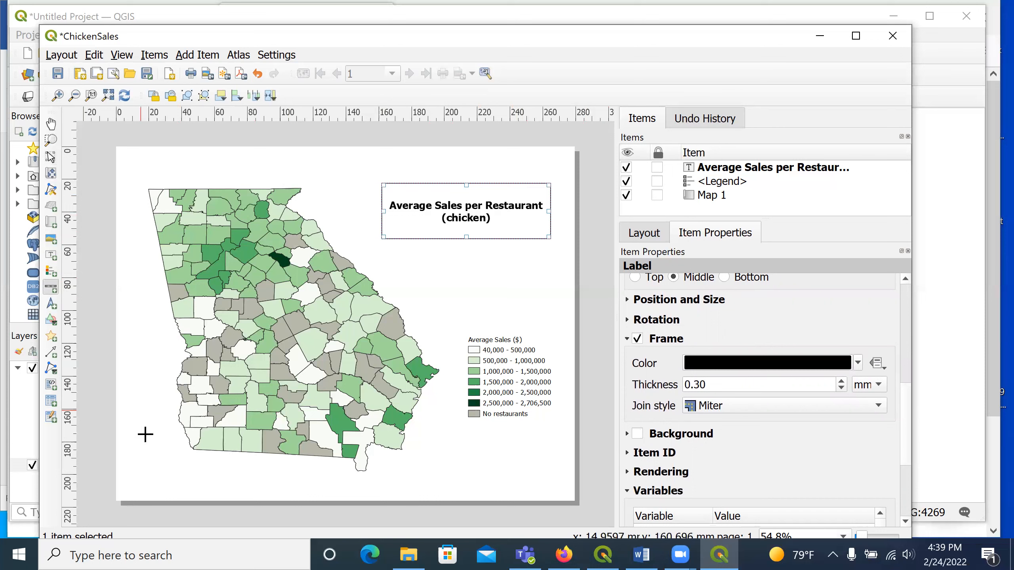
pyautogui.moveTo(163, 471); pyautogui.dragTo(323, 482)
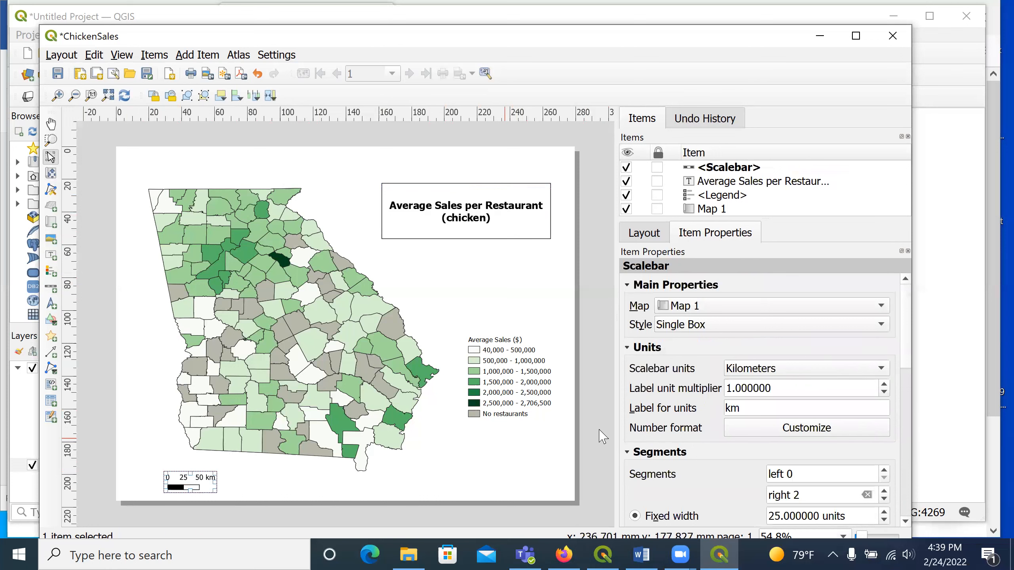
pyautogui.click(881, 372)
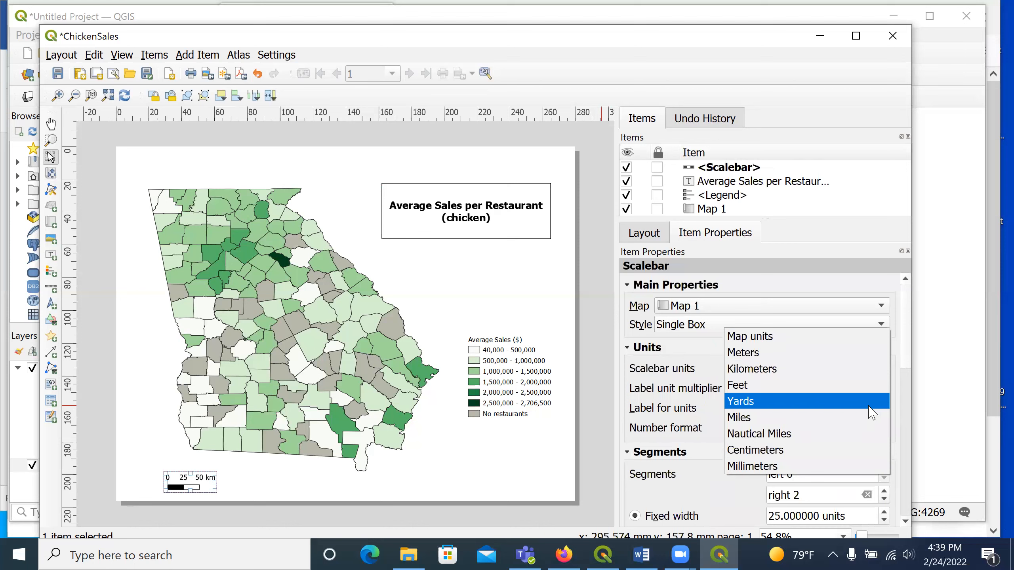
pyautogui.click(871, 423)
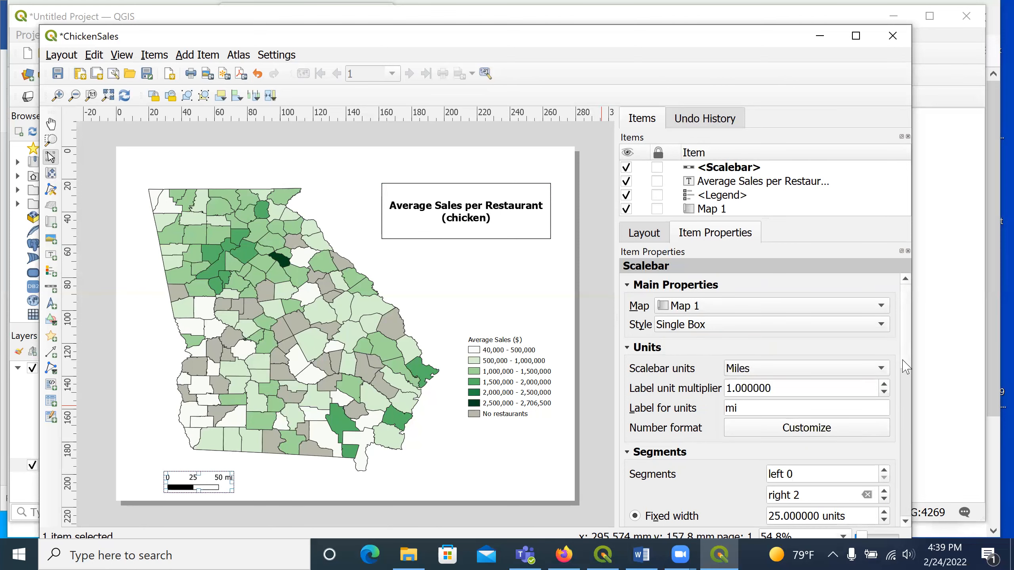
# Step: Set the scale bar to four right segments
pyautogui.scroll(-3, 907, 388)
pyautogui.scroll(-1, 906, 387)
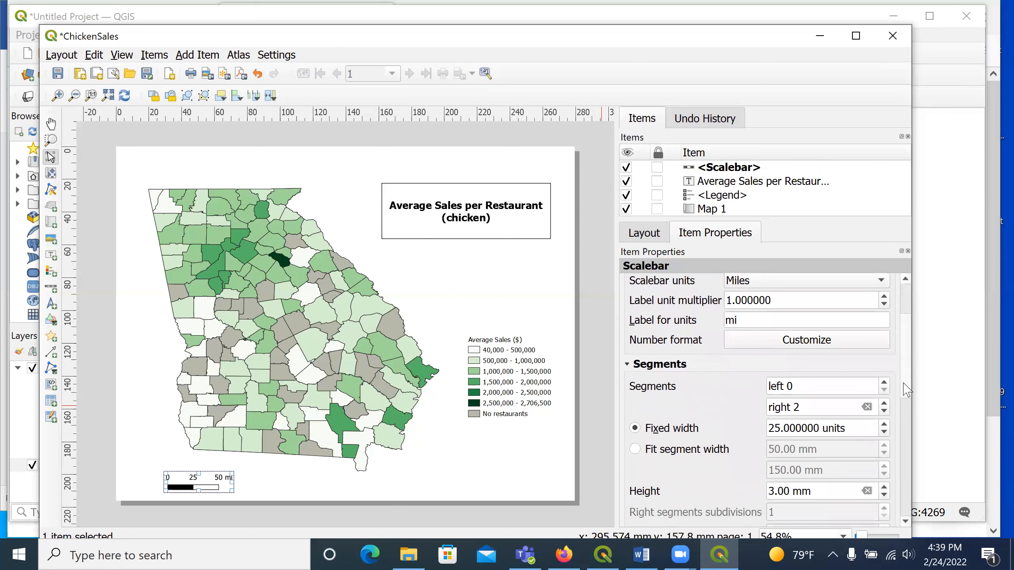
pyautogui.click(884, 403)
pyautogui.click(884, 403)
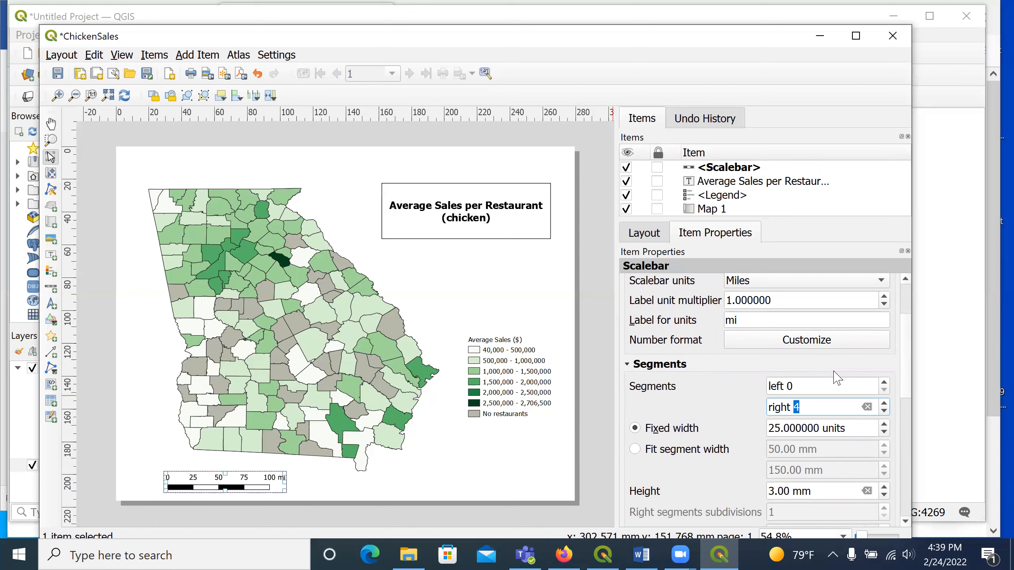
pyautogui.moveTo(907, 373); pyautogui.dragTo(916, 443)
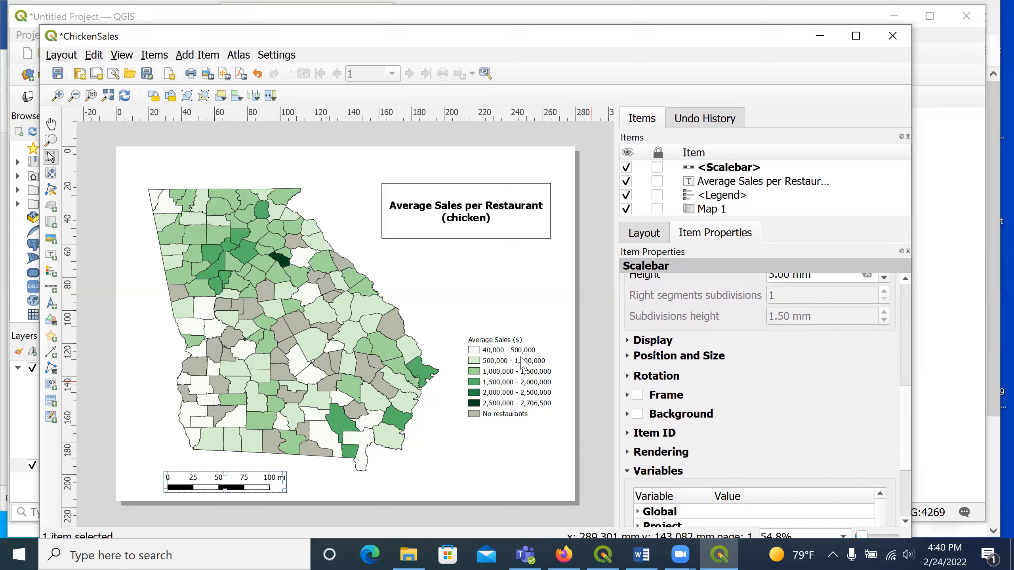
# Step: Add a label beneath the legend near the page's lower edge, reading "Data Source: Data Axle, US Census"
pyautogui.click(51, 258)
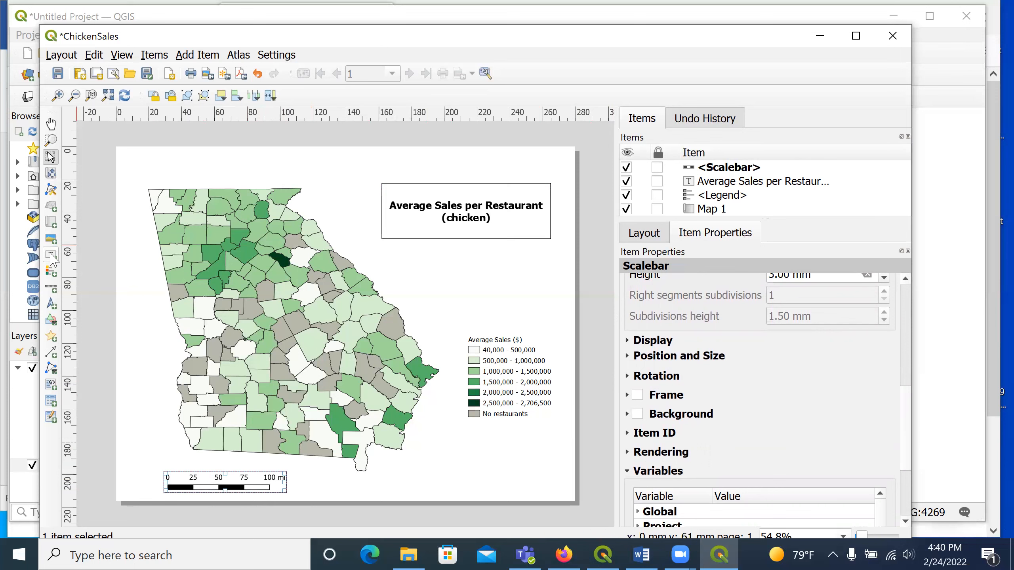
pyautogui.moveTo(452, 450); pyautogui.dragTo(547, 478)
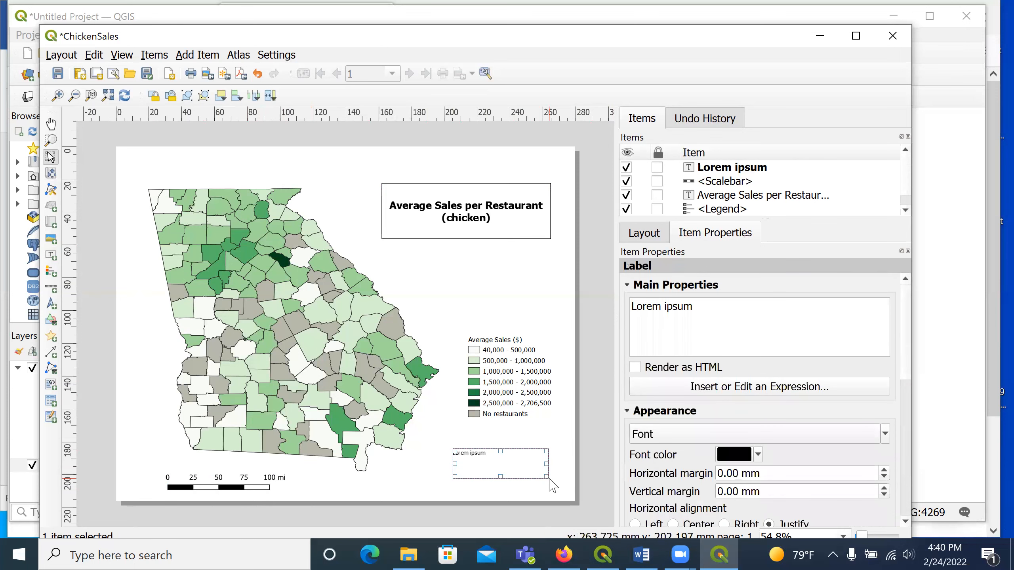
pyautogui.moveTo(695, 307); pyautogui.dragTo(630, 311)
pyautogui.write('Data Source')
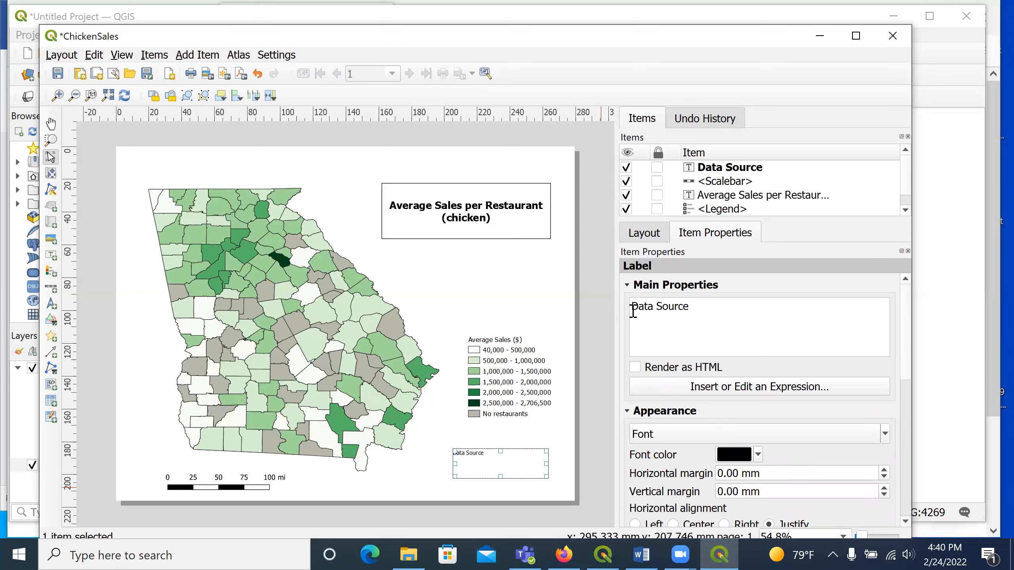
pyautogui.write(': Data Axel')
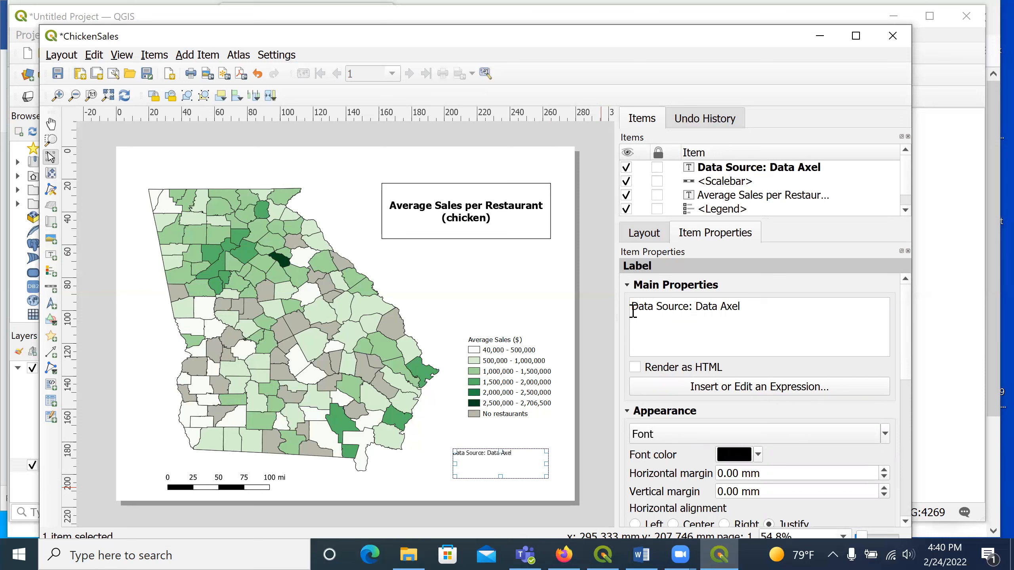
pyautogui.press('BackSpace')
pyautogui.press('BackSpace')
pyautogui.write('le, US Census')
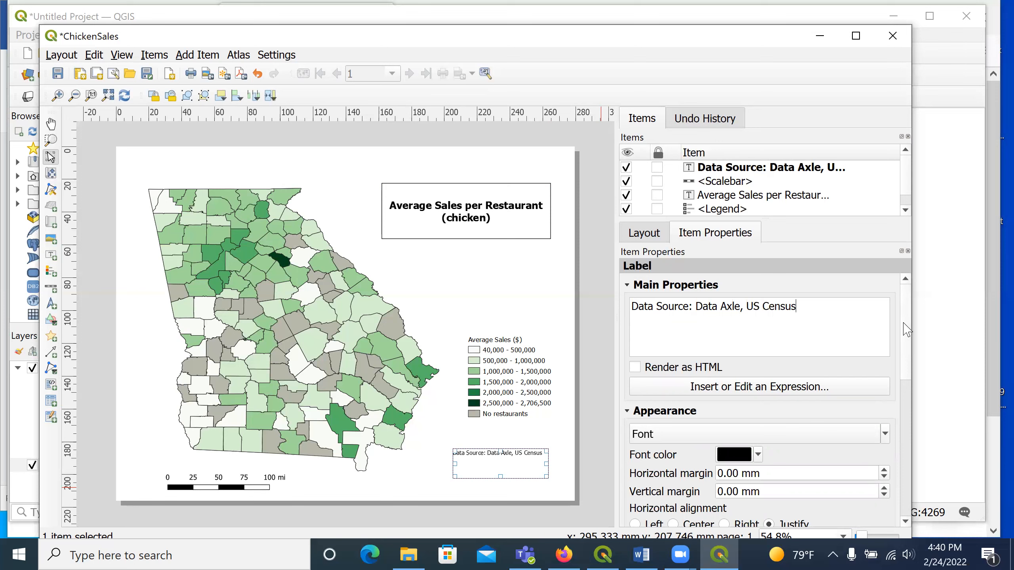
# Step: Shorten the data source label's box and move it down level with the scale bar
pyautogui.scroll(-2, 906, 330)
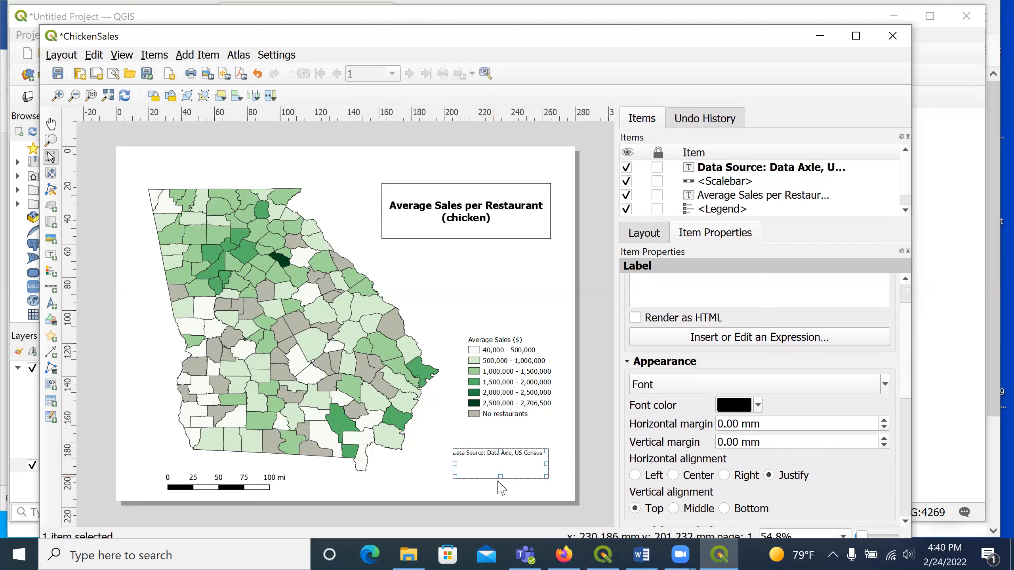
pyautogui.moveTo(500, 477); pyautogui.dragTo(476, 477)
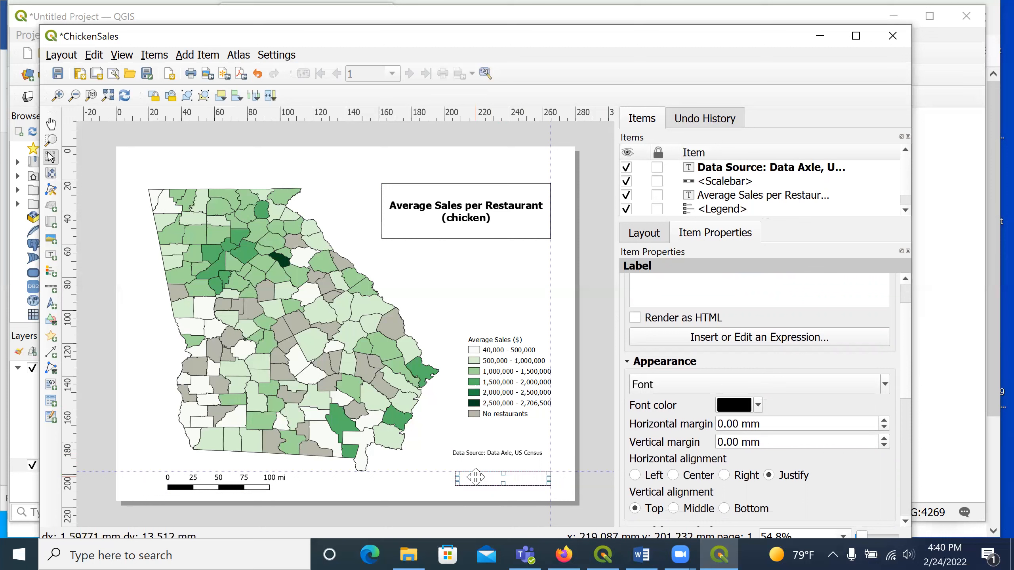
pyautogui.moveTo(476, 477); pyautogui.dragTo(476, 477)
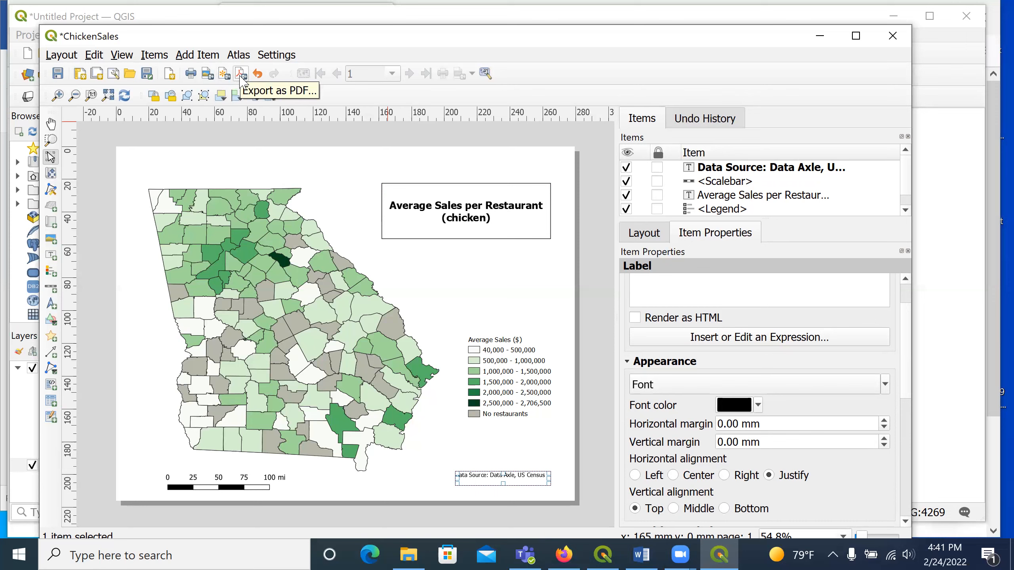
# Step: Start exporting the layout as an image and choose JPEG as the file format
pyautogui.click(207, 73)
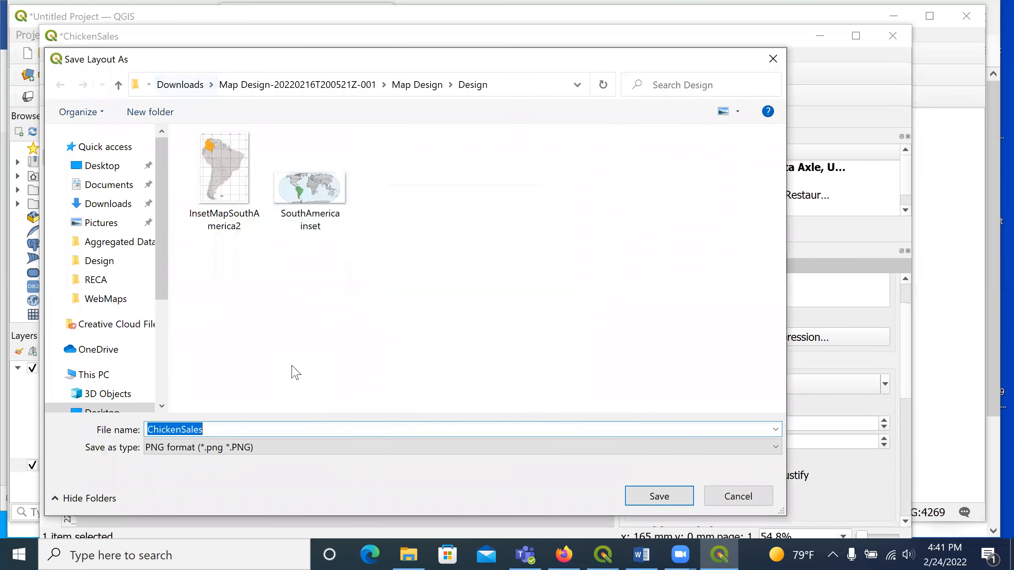
pyautogui.click(265, 450)
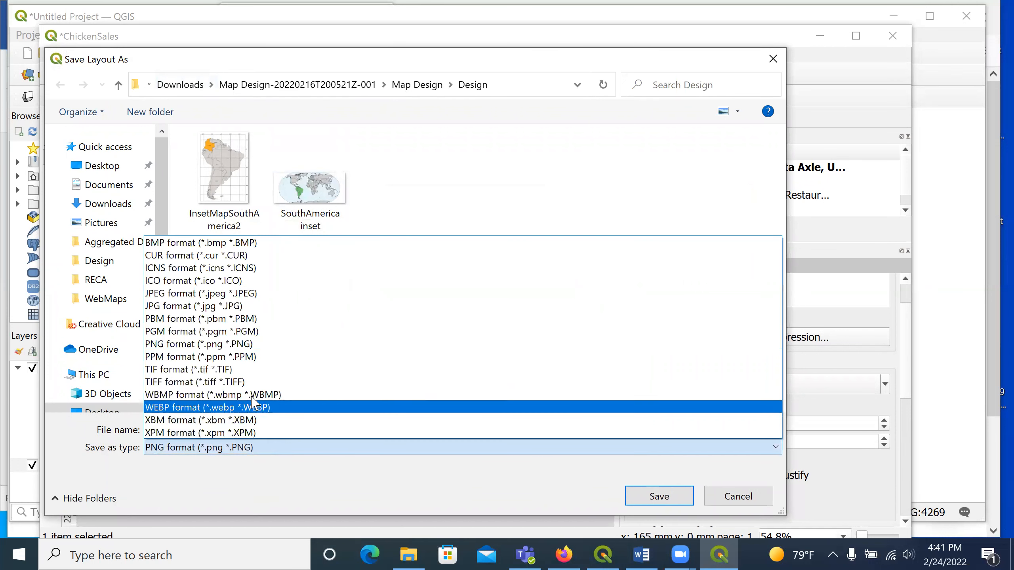
pyautogui.click(206, 293)
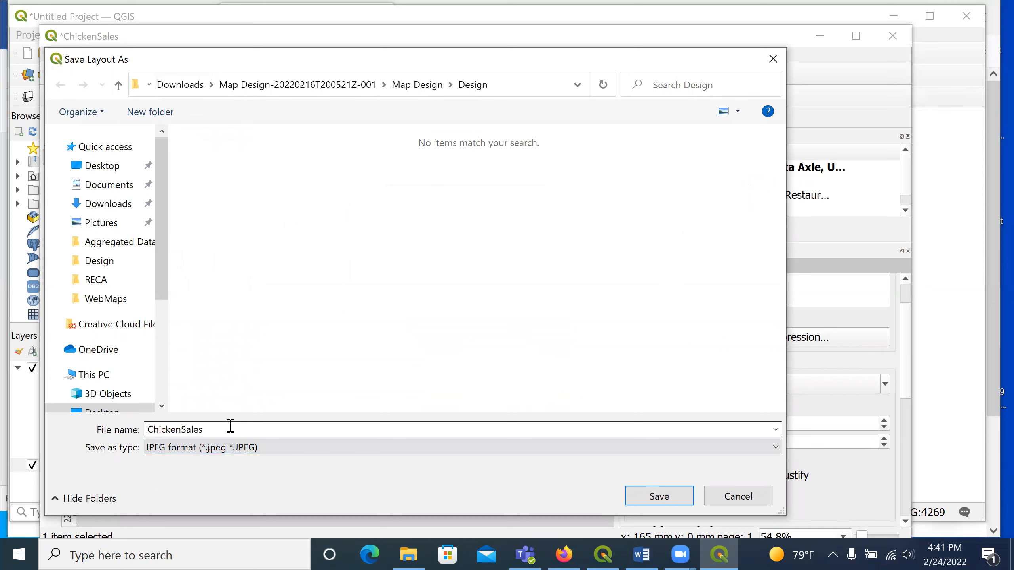
# Step: Save the layout image as ChickenSales in the AggregatedData folder within Downloads, exporting at 300 dpi
pyautogui.click(189, 92)
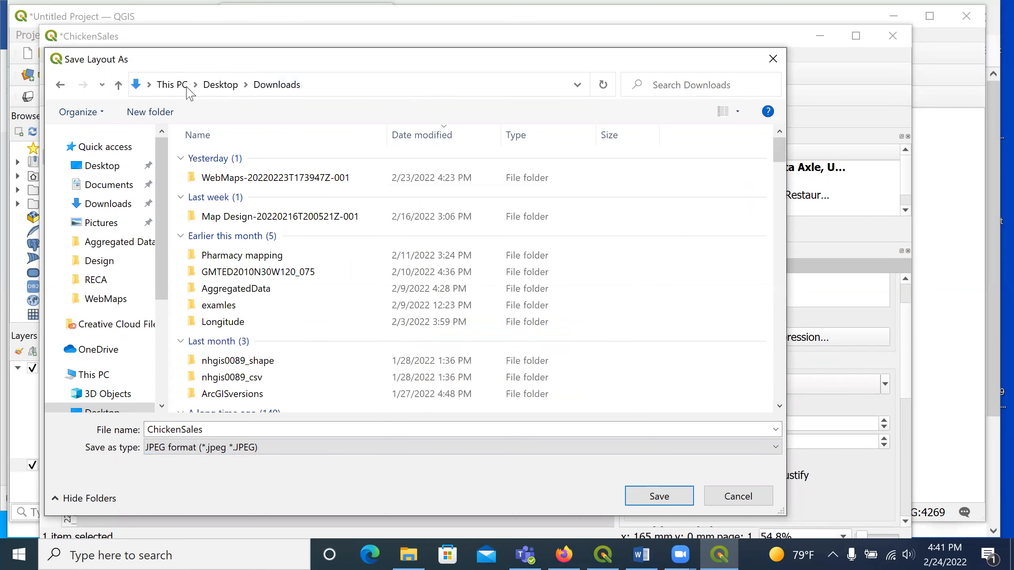
pyautogui.doubleClick(233, 289)
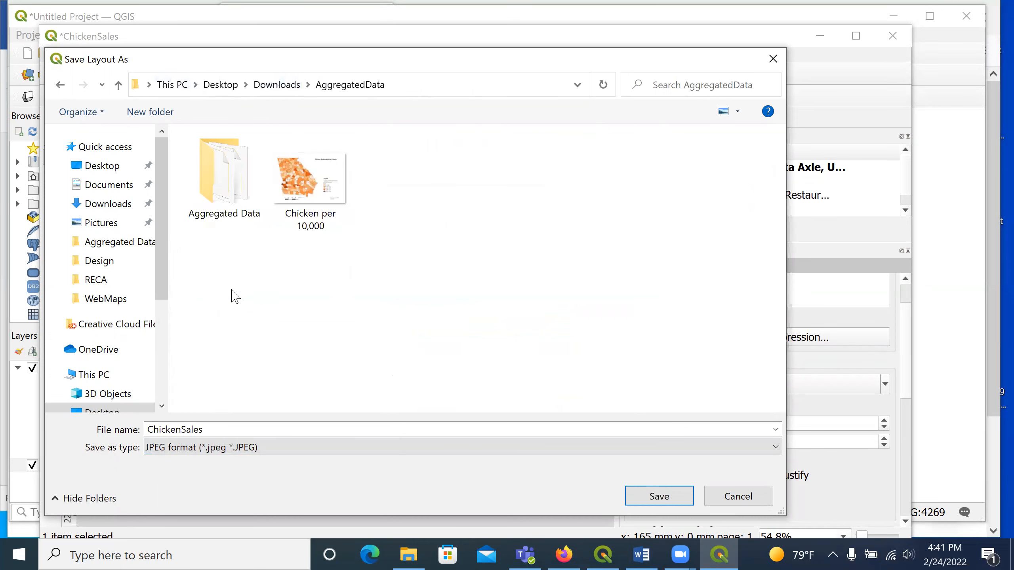
pyautogui.doubleClick(236, 204)
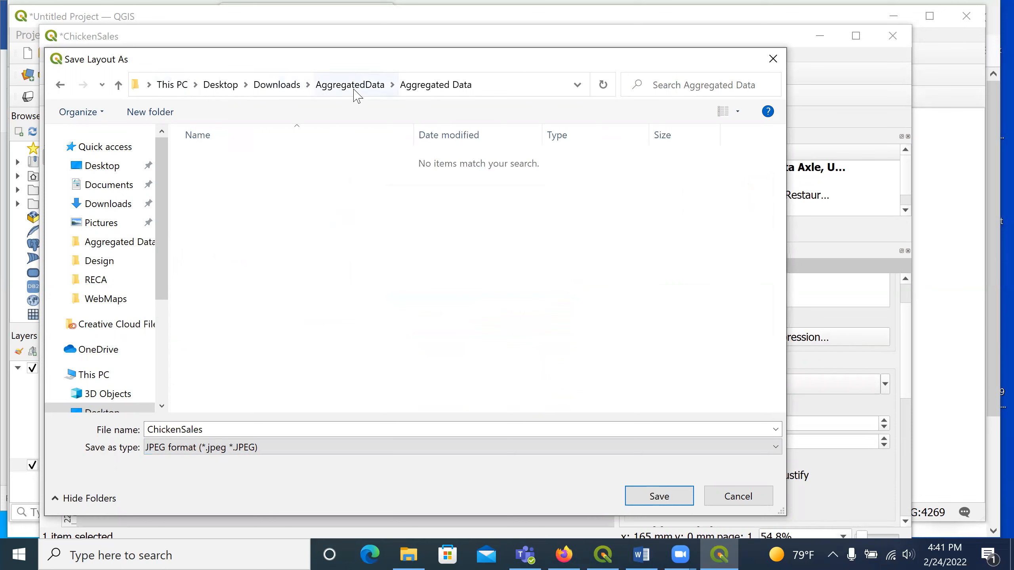
pyautogui.click(352, 86)
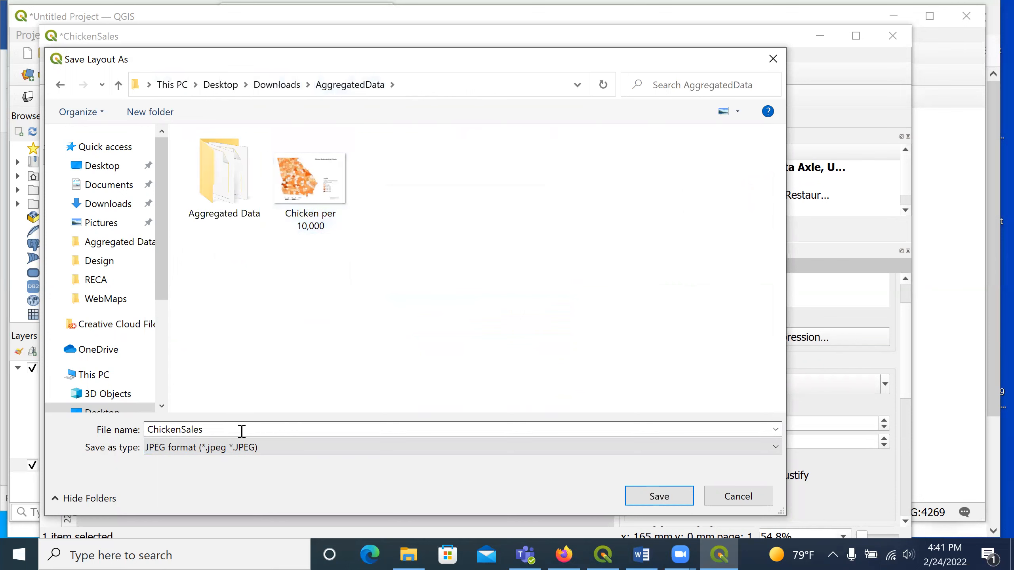
pyautogui.doubleClick(242, 432)
pyautogui.click(237, 431)
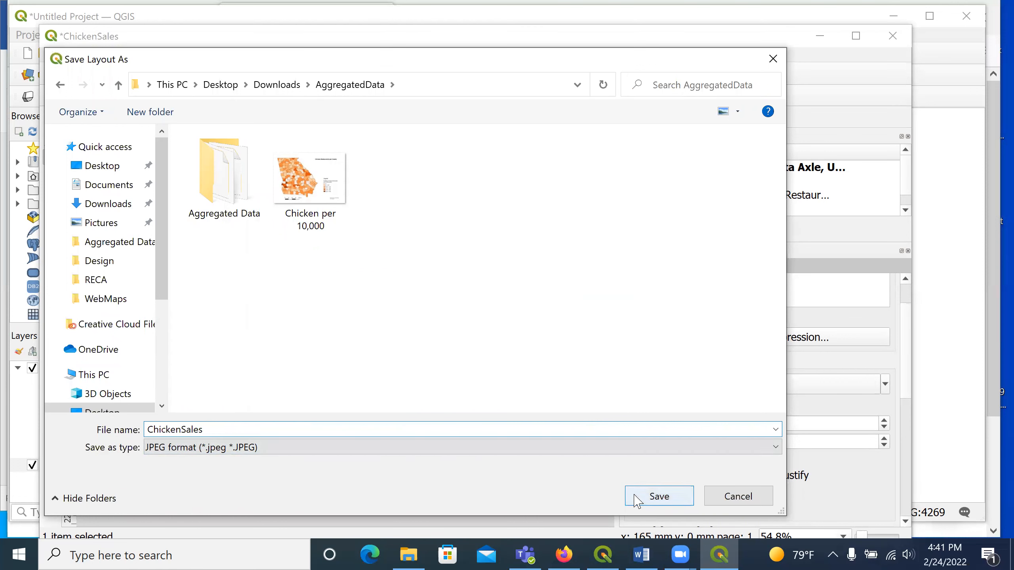
pyautogui.click(643, 504)
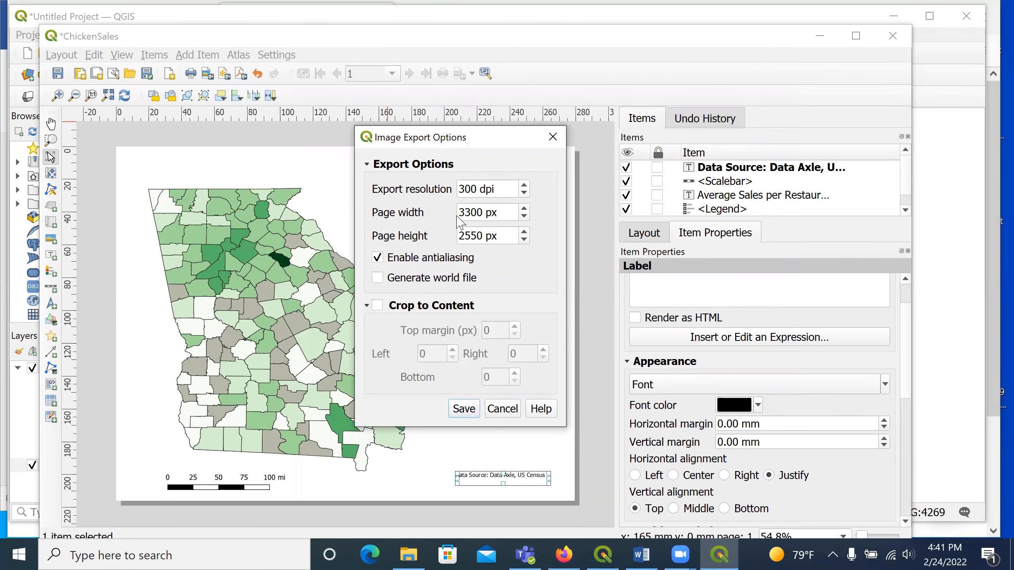
pyautogui.click(463, 409)
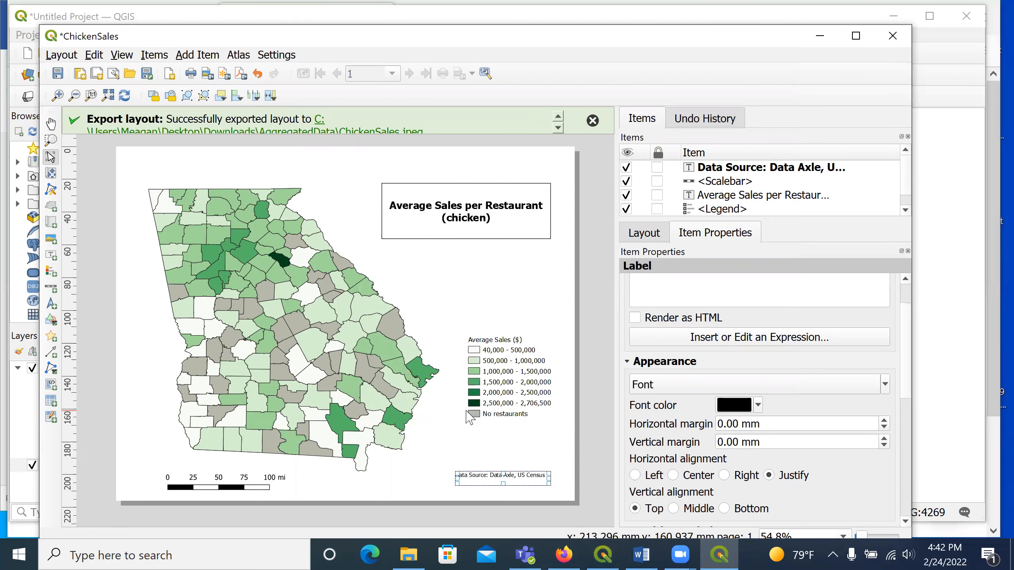
# Step: Open the exported ChickenSales image from its folder to check the finished map, and close the image
pyautogui.click(322, 131)
pyautogui.doubleClick(526, 172)
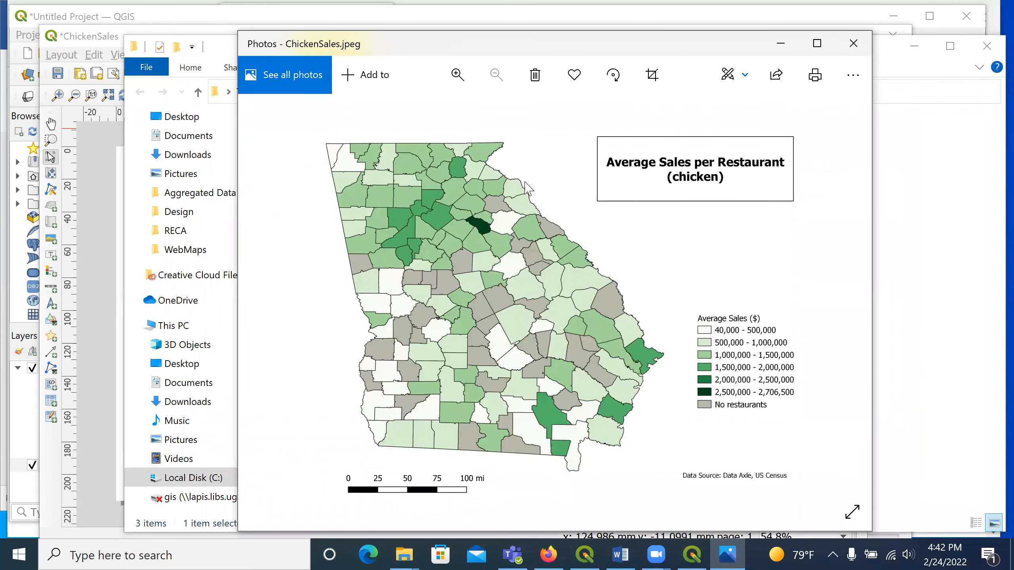
pyautogui.click(853, 43)
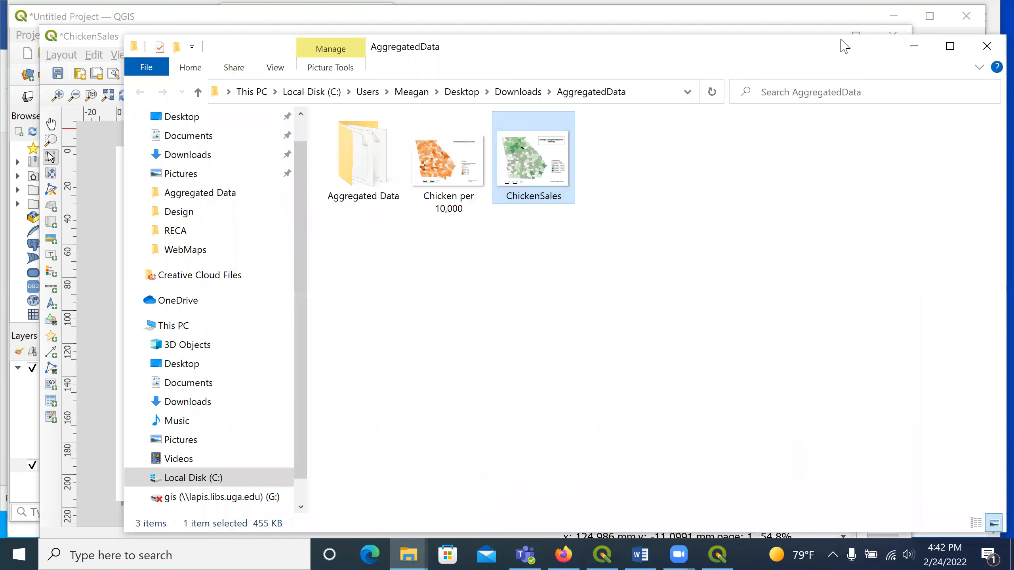
pyautogui.click(823, 26)
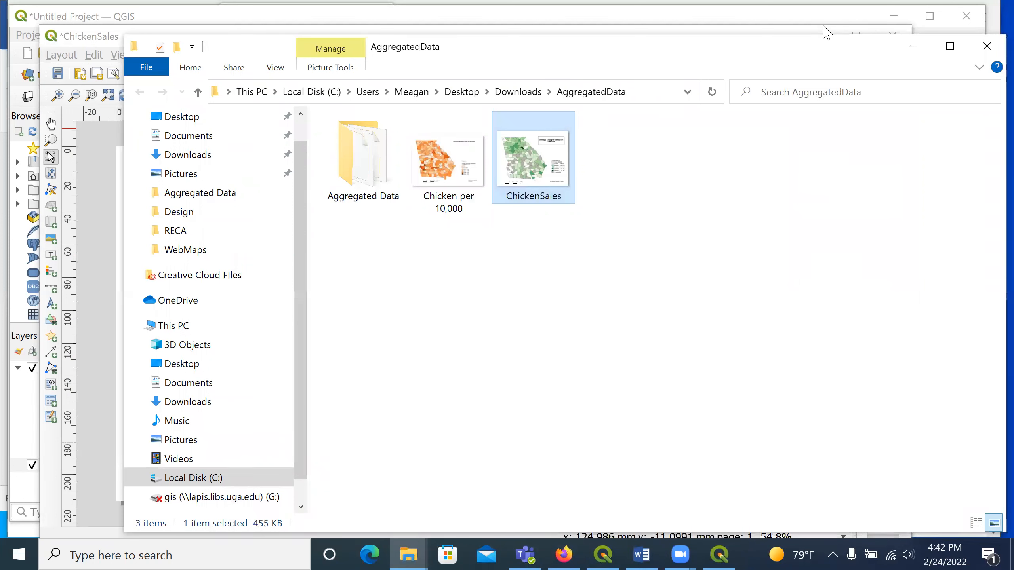